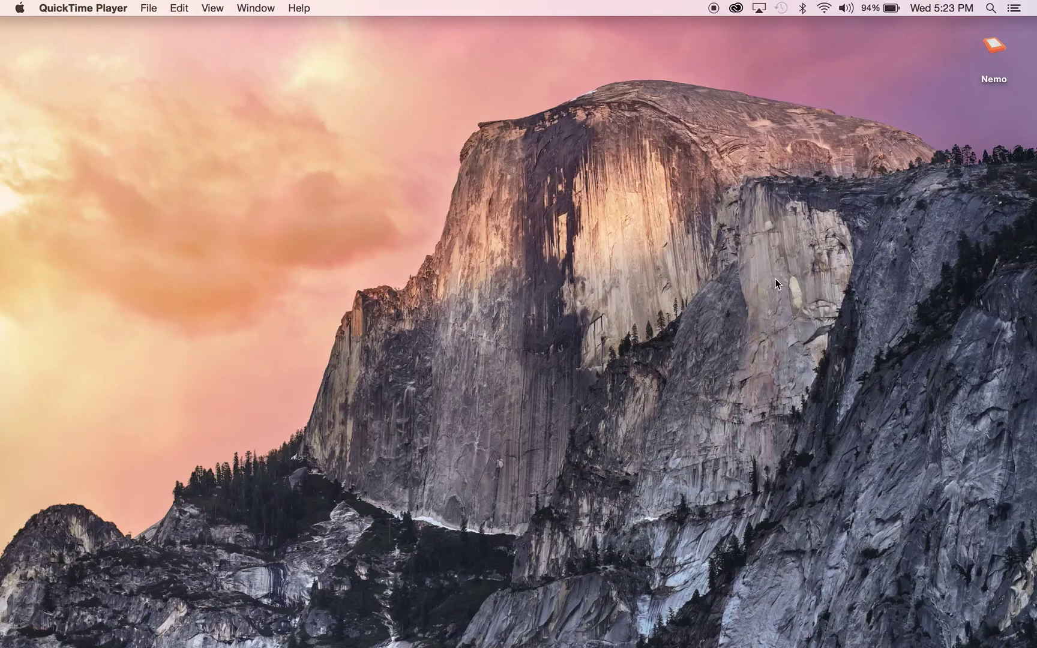
Open the model's photo shoot folder on the Nemo drive, located directly below the Beach Inspo folder.
double_click(994, 48)
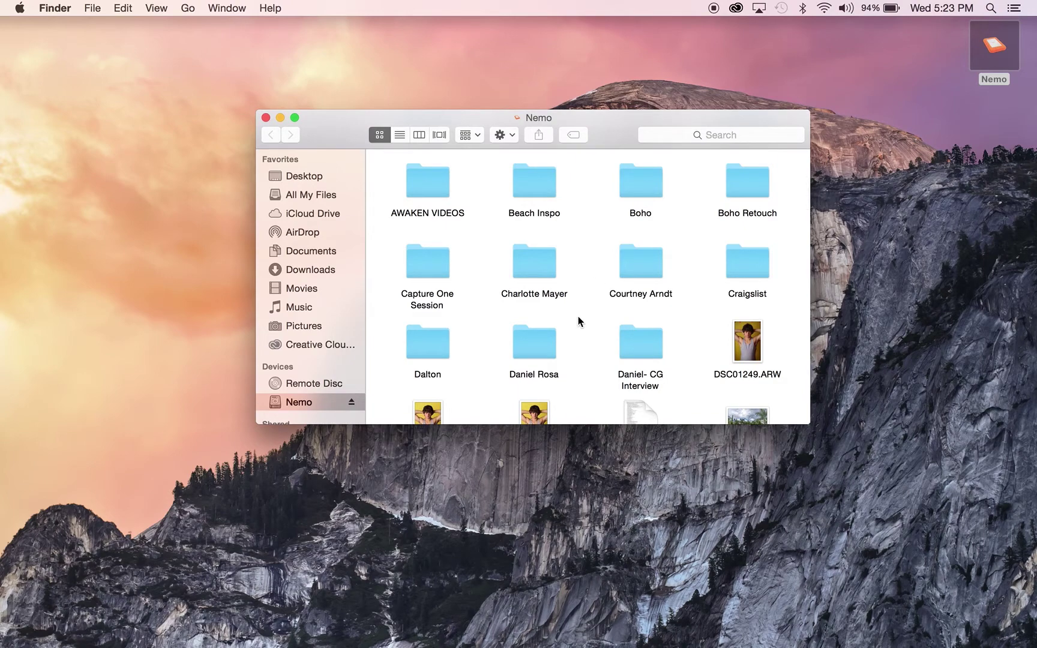
scroll(578, 321, up, 3)
scroll(578, 321, down, 3)
scroll(578, 321, up, 1)
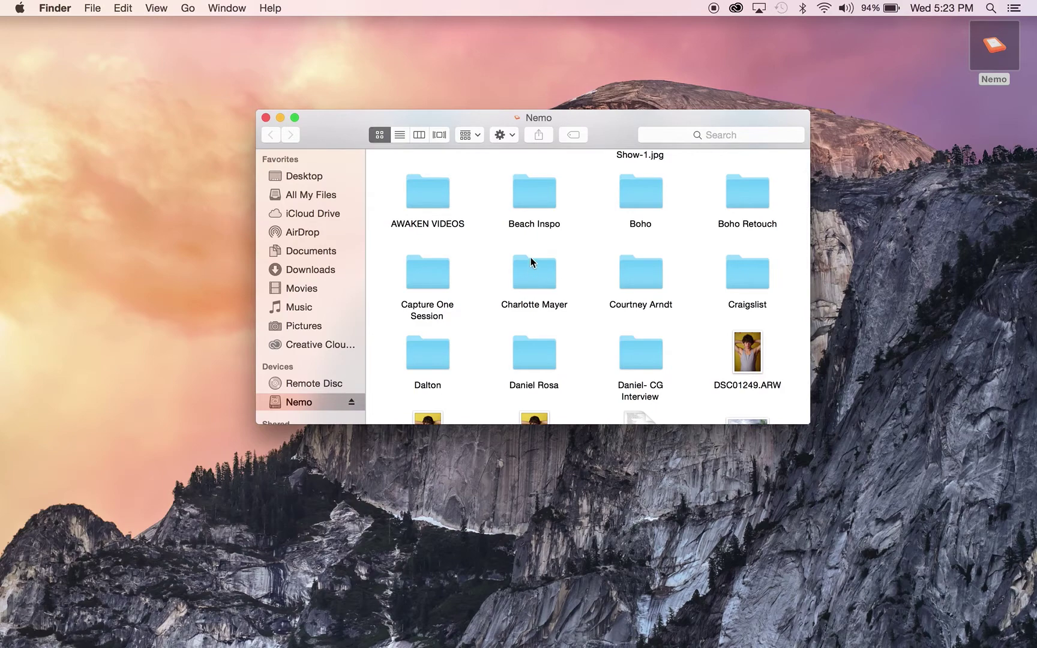
double_click(530, 278)
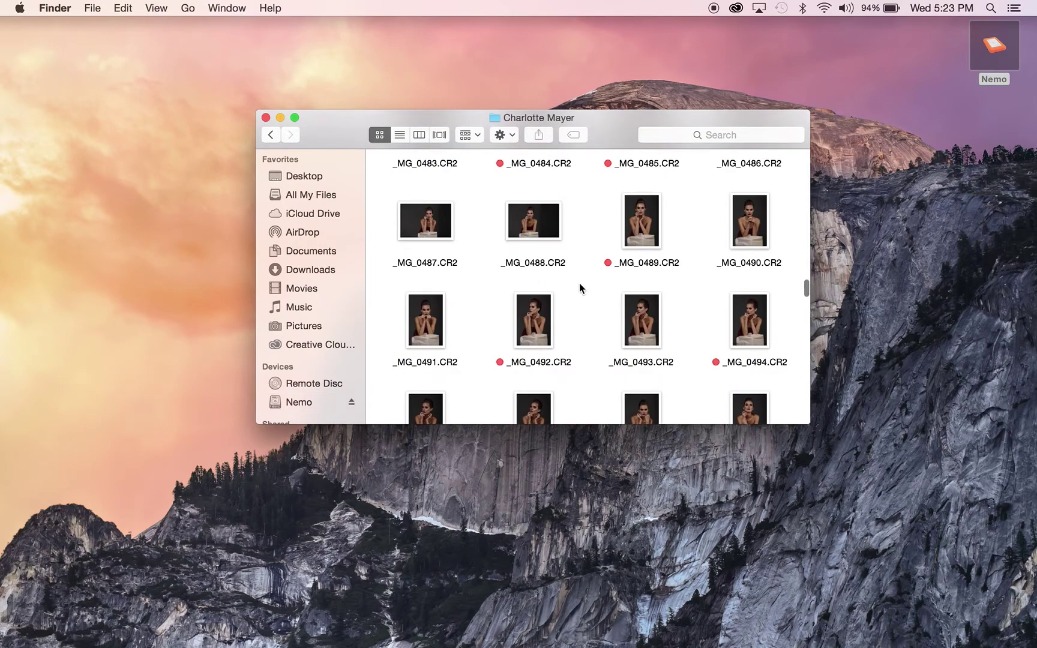
Browse back through the raw photos to _MG_0439.CR2, view it in a quick preview and close the preview.
scroll(583, 300, up, 5)
scroll(583, 295, up, 3)
scroll(584, 295, up, 8)
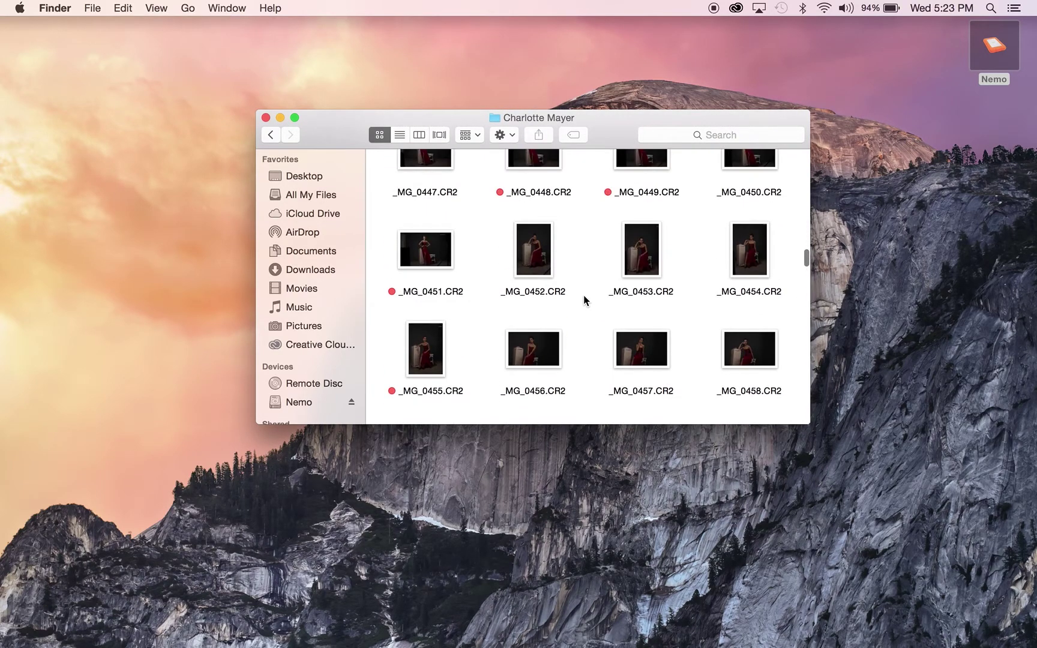
scroll(583, 294, up, 2)
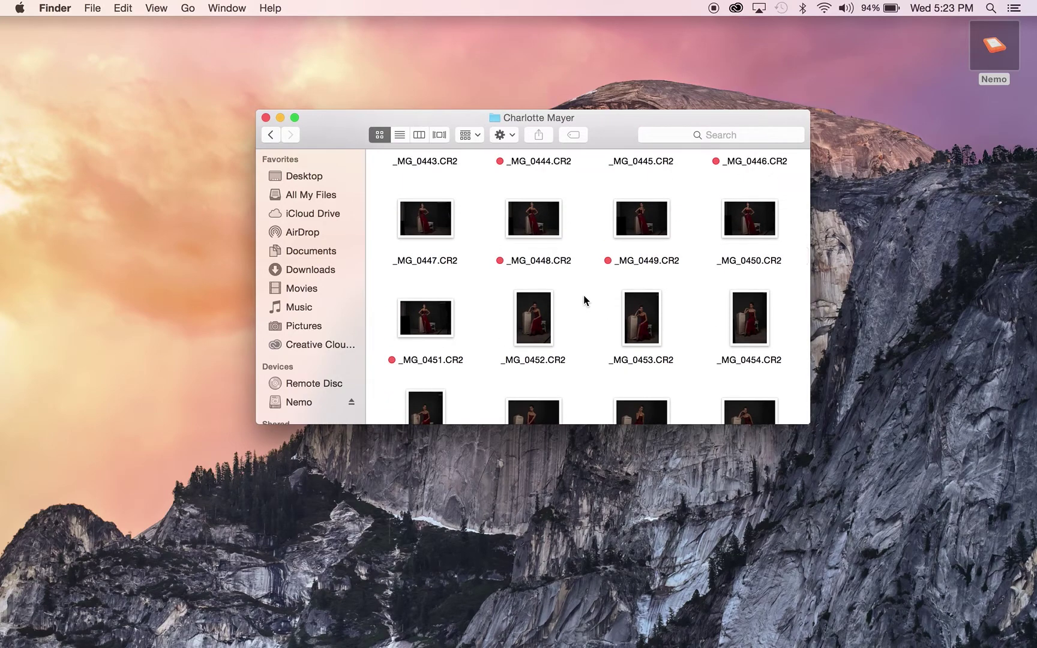
scroll(583, 294, up, 5)
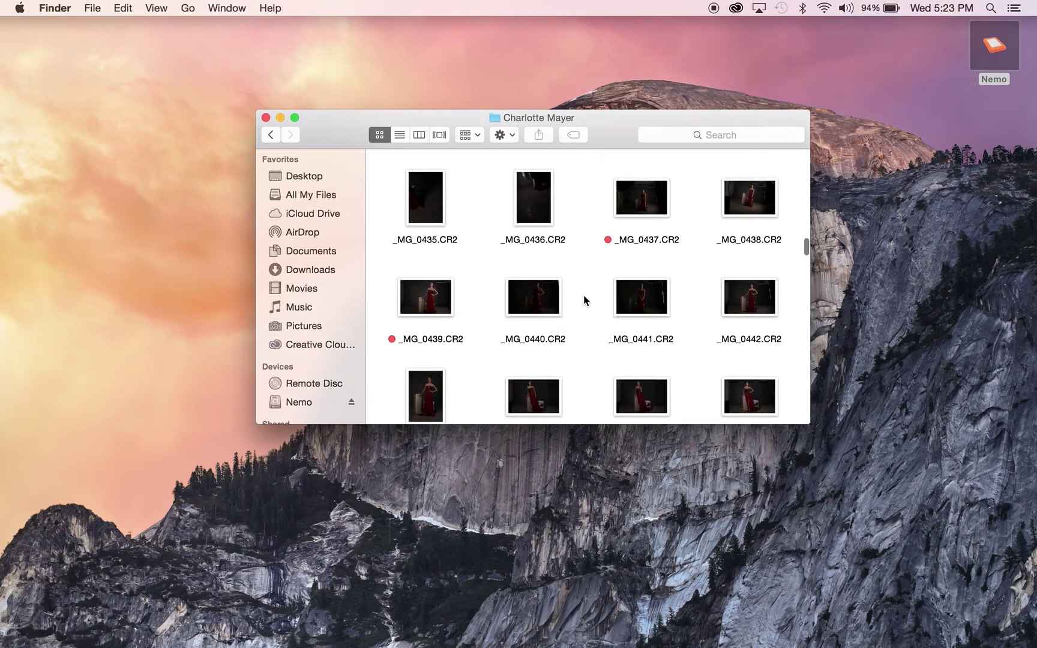
scroll(583, 295, up, 2)
click(418, 344)
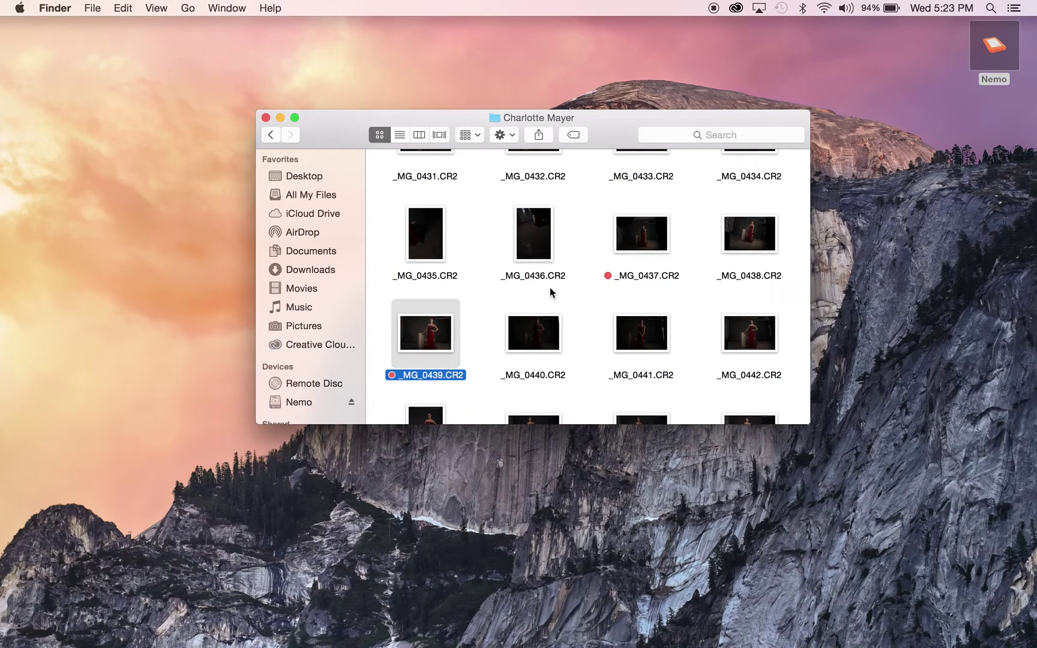
key(space)
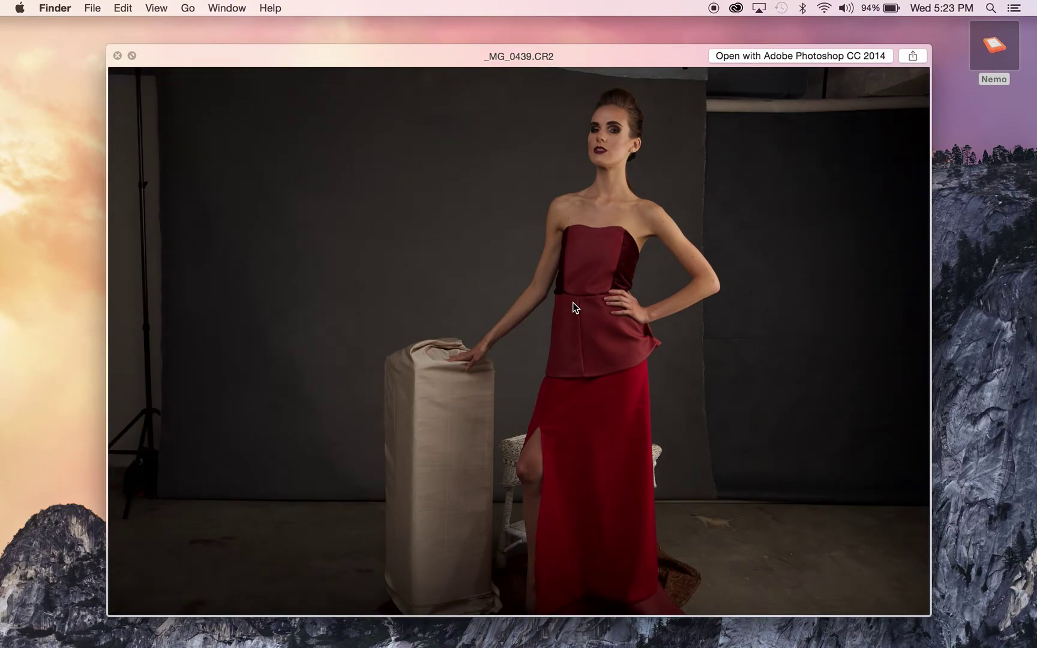
key(space)
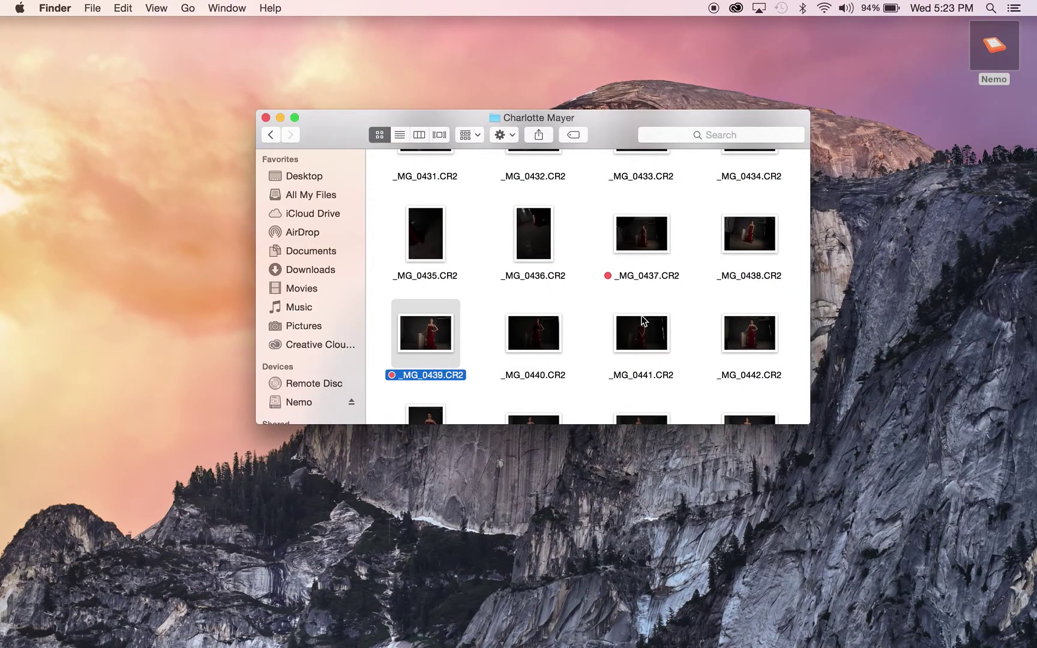
Look through the raw photos that follow _MG_0439.CR2 in the folder for one to edit, as far as _MG_0603.CR2.
scroll(641, 318, down, 10)
scroll(641, 318, down, 15)
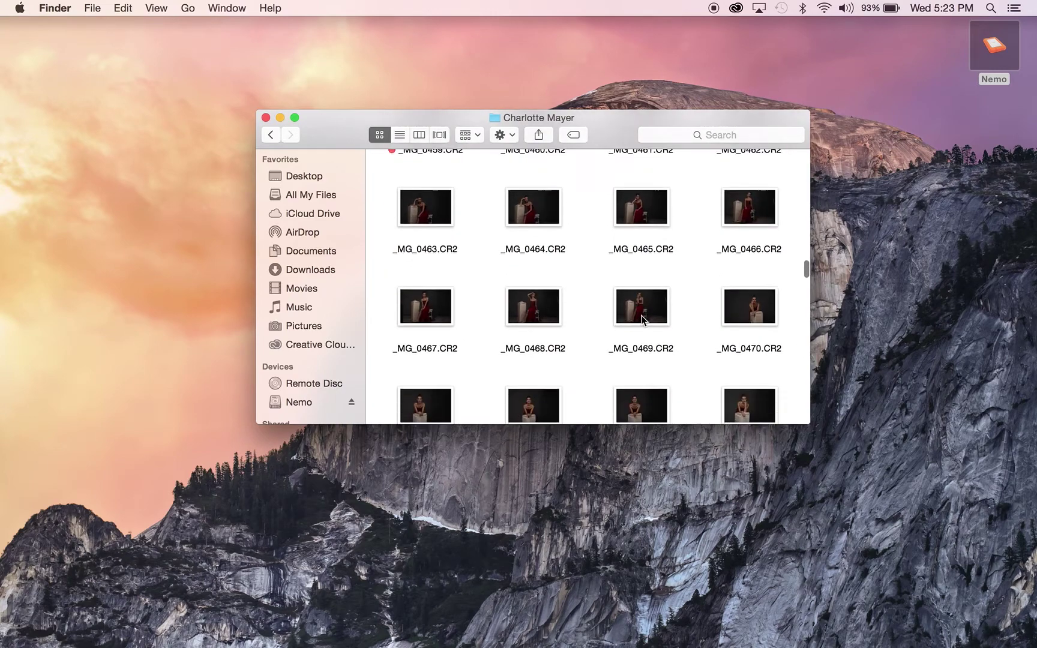
scroll(581, 313, down, 3)
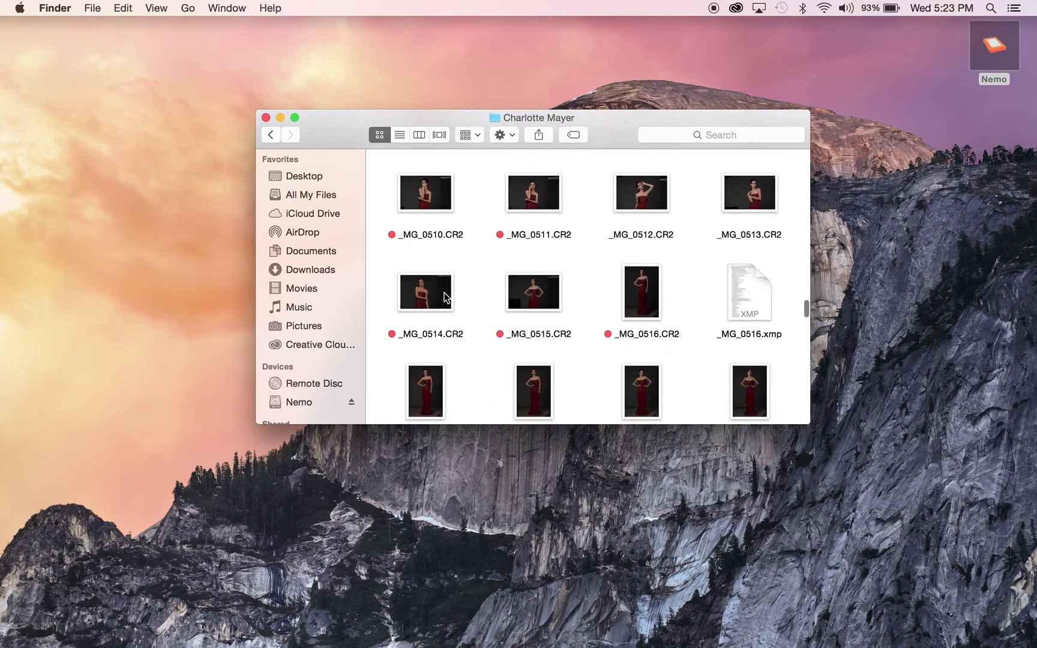
scroll(442, 298, down, 5)
scroll(441, 298, down, 2)
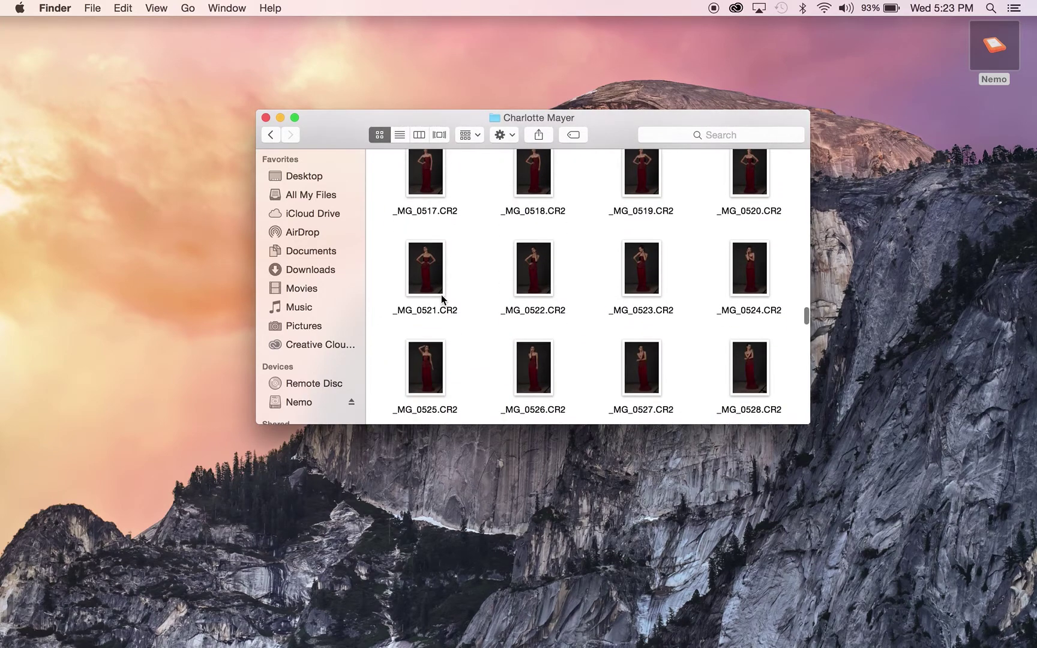
scroll(509, 268, down, 6)
scroll(510, 271, down, 6)
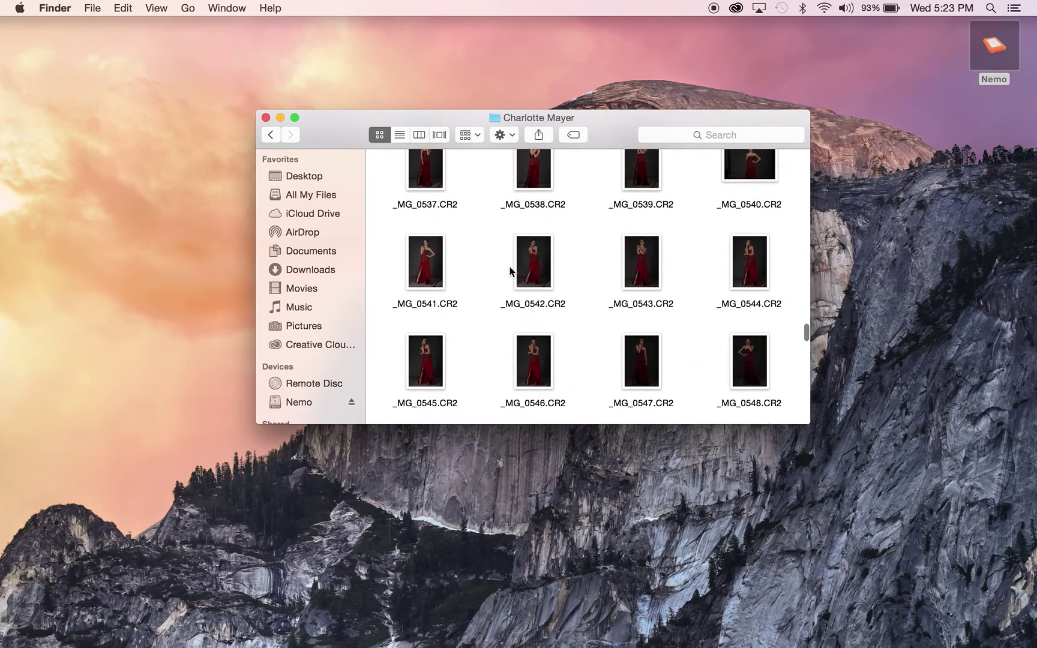
scroll(510, 271, down, 1)
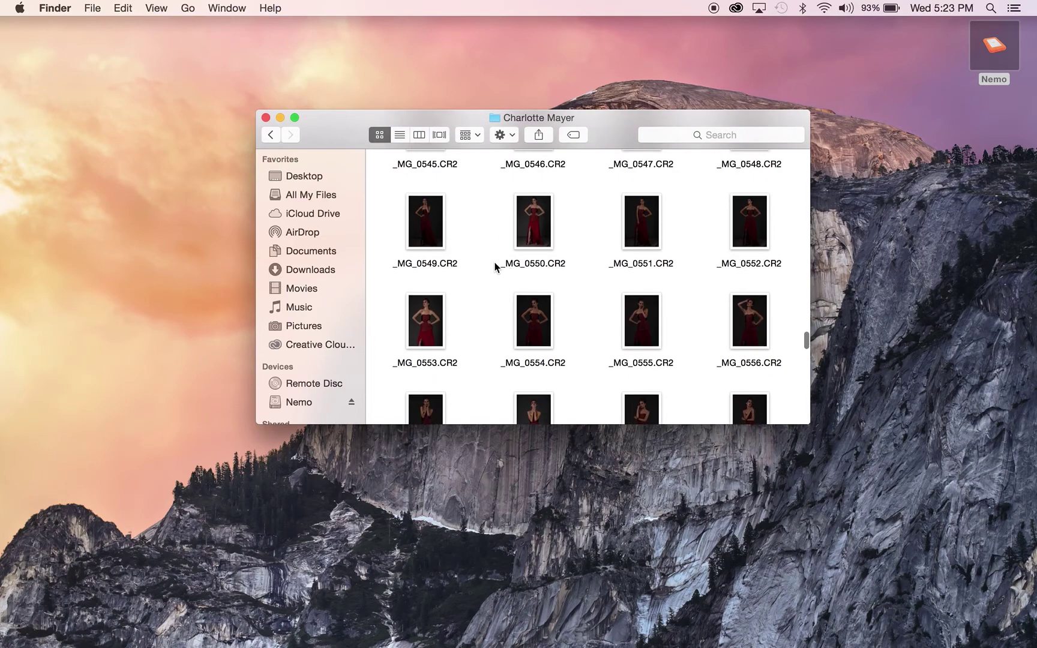
scroll(492, 265, down, 6)
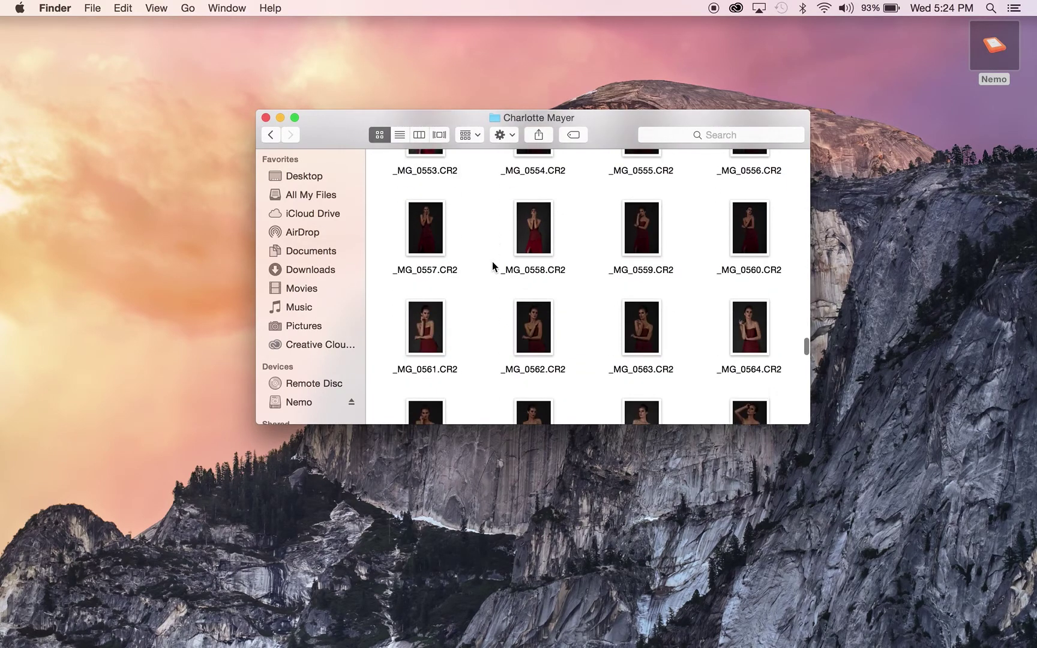
scroll(492, 266, down, 4)
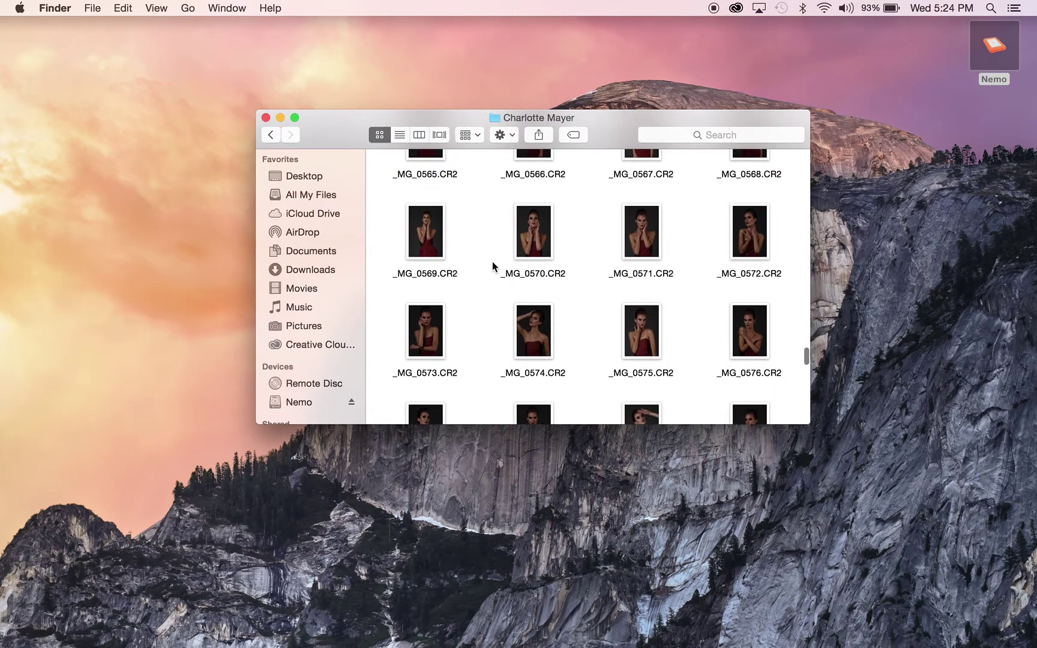
scroll(492, 265, down, 10)
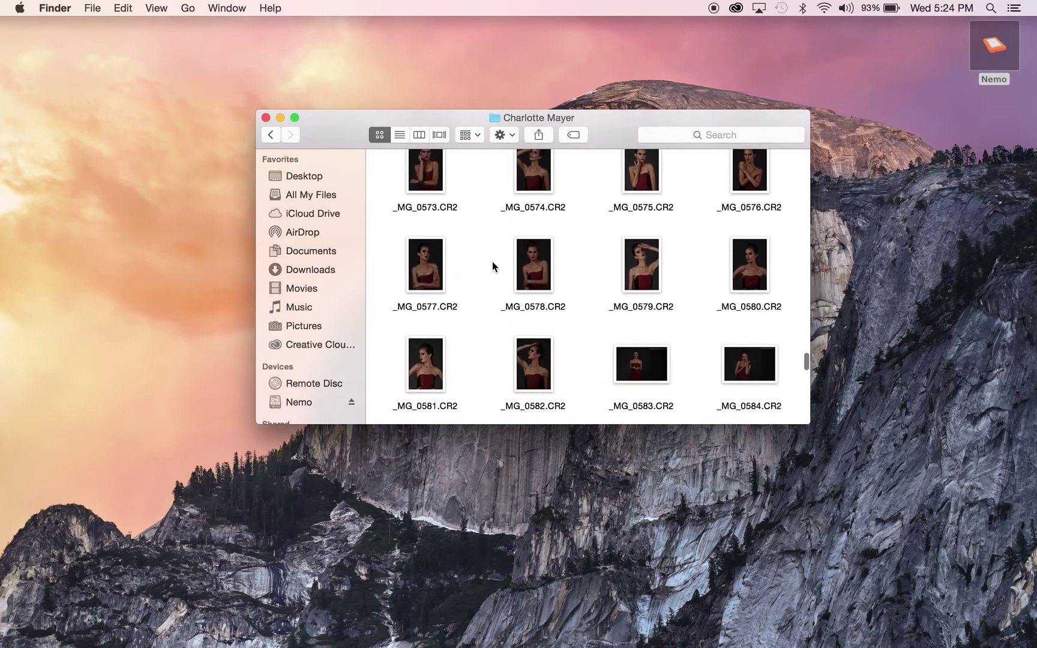
scroll(492, 266, down, 3)
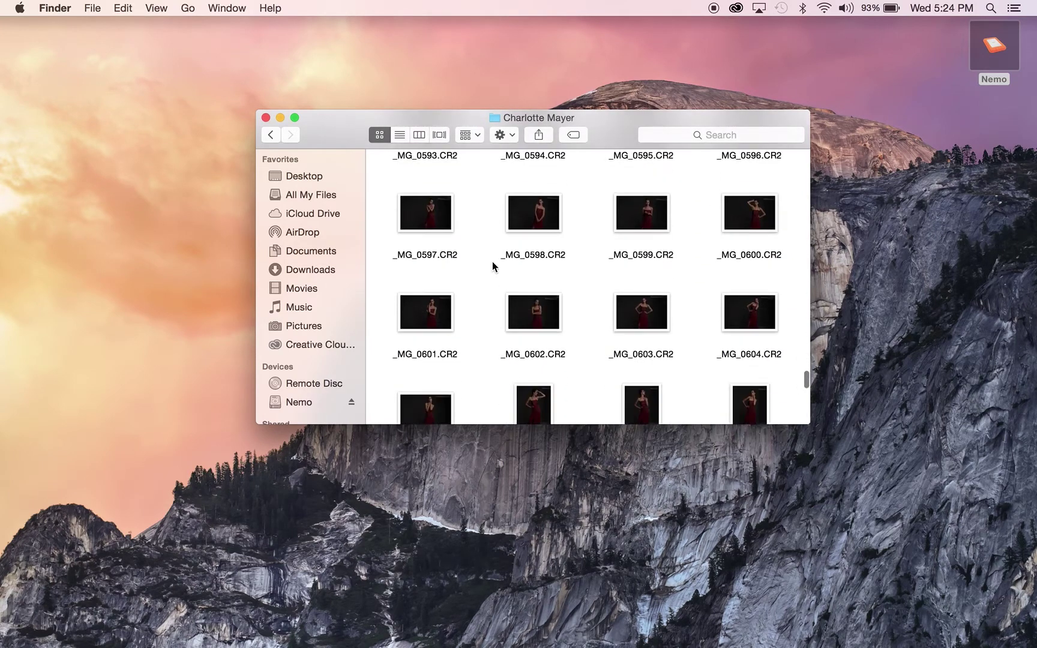
Preview _MG_0603.CR2 and open it in Photoshop's Camera Raw.
click(646, 310)
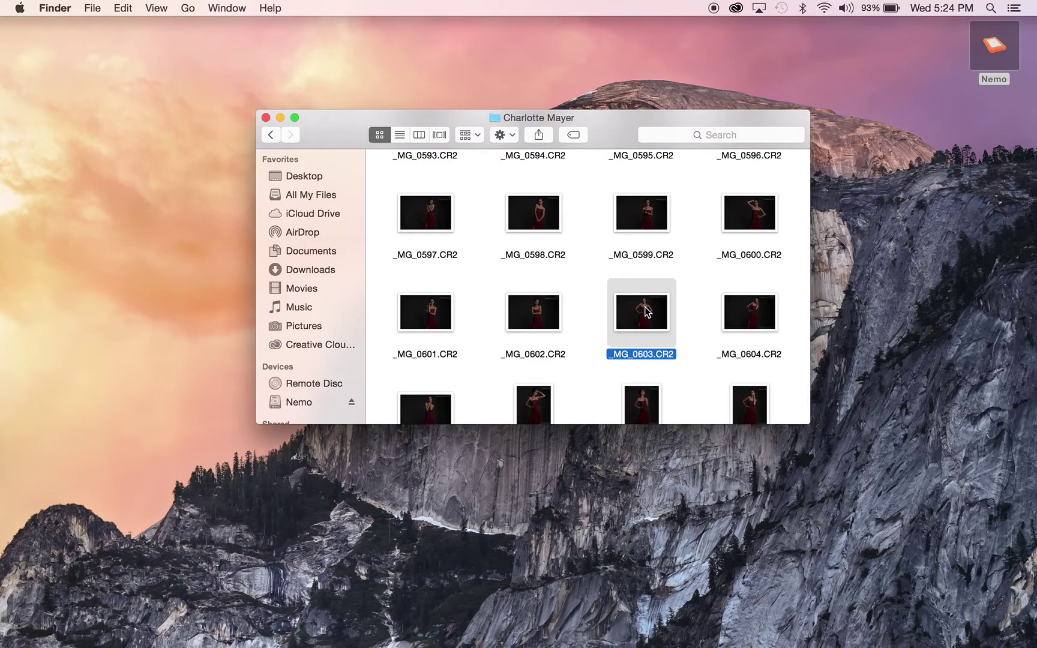
key(space)
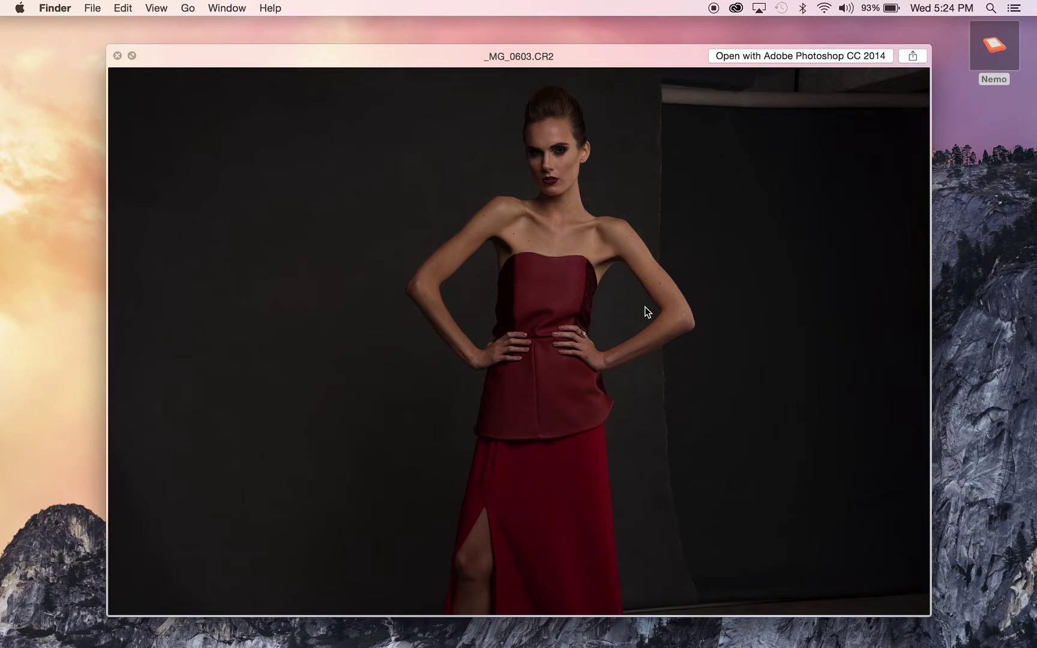
key(space)
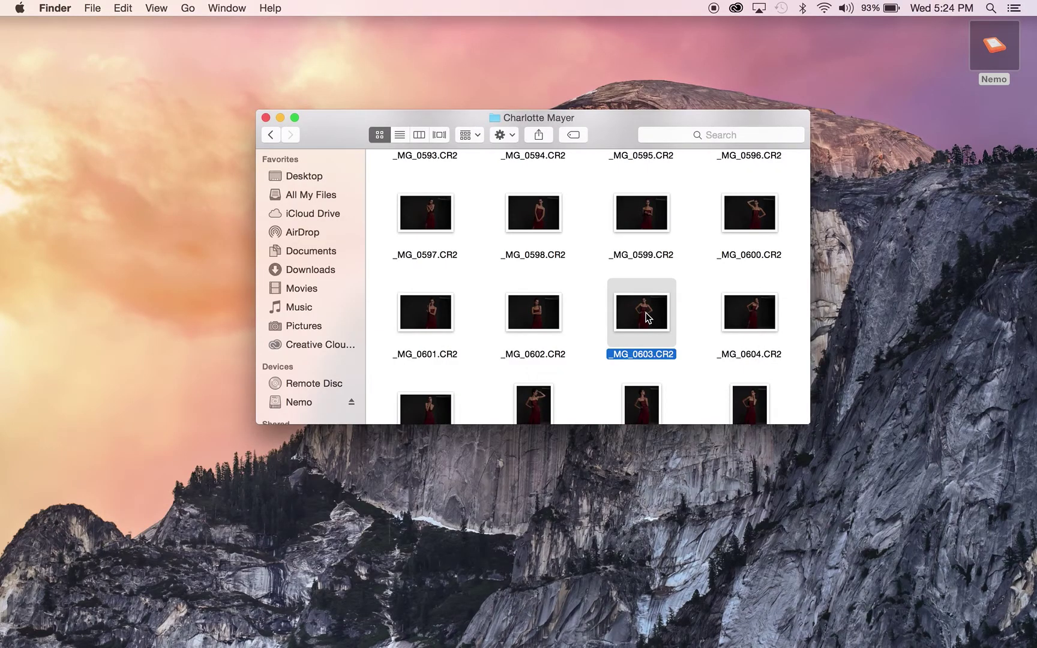
double_click(648, 317)
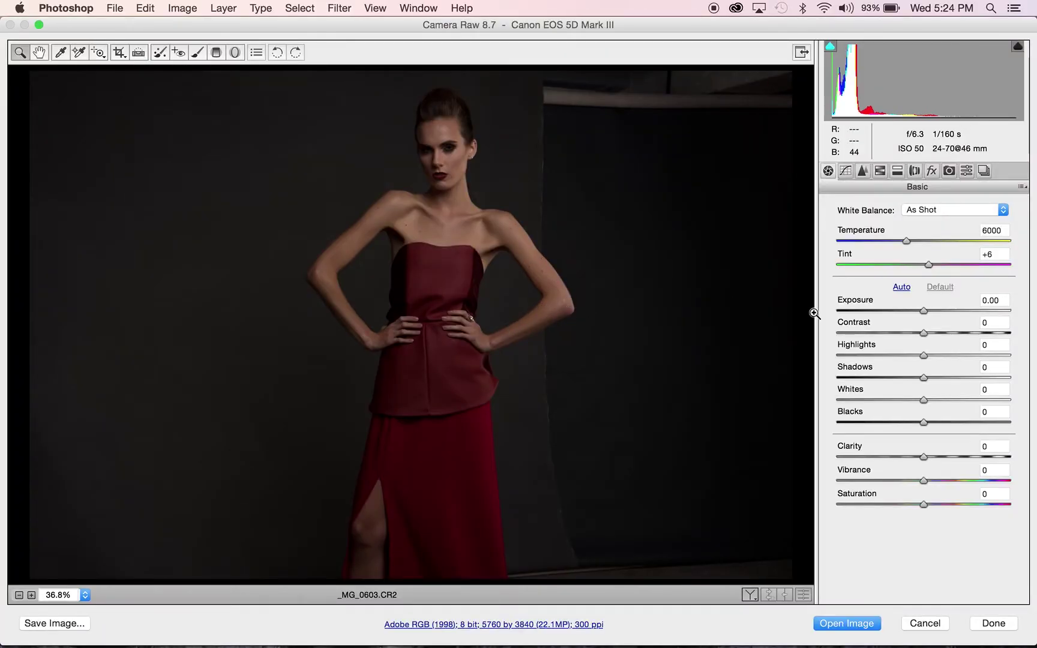
Try the automatic tone adjustment on the photo and restore the default tone settings.
click(901, 287)
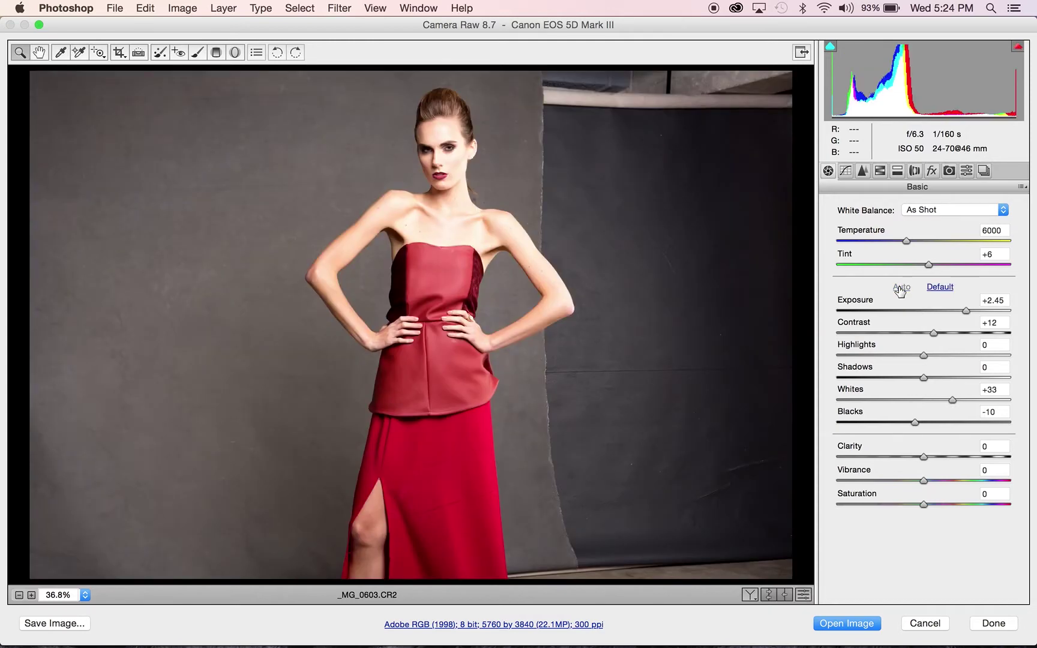
click(941, 288)
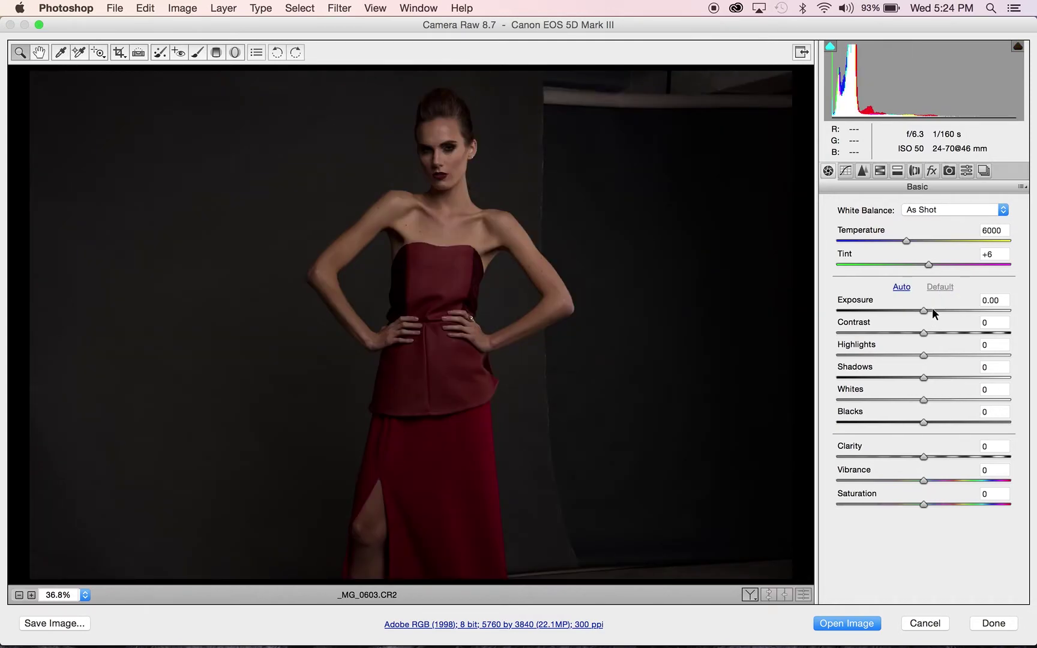
Set the photo's Exposure to +0.75 and Contrast to +4.
click(933, 310)
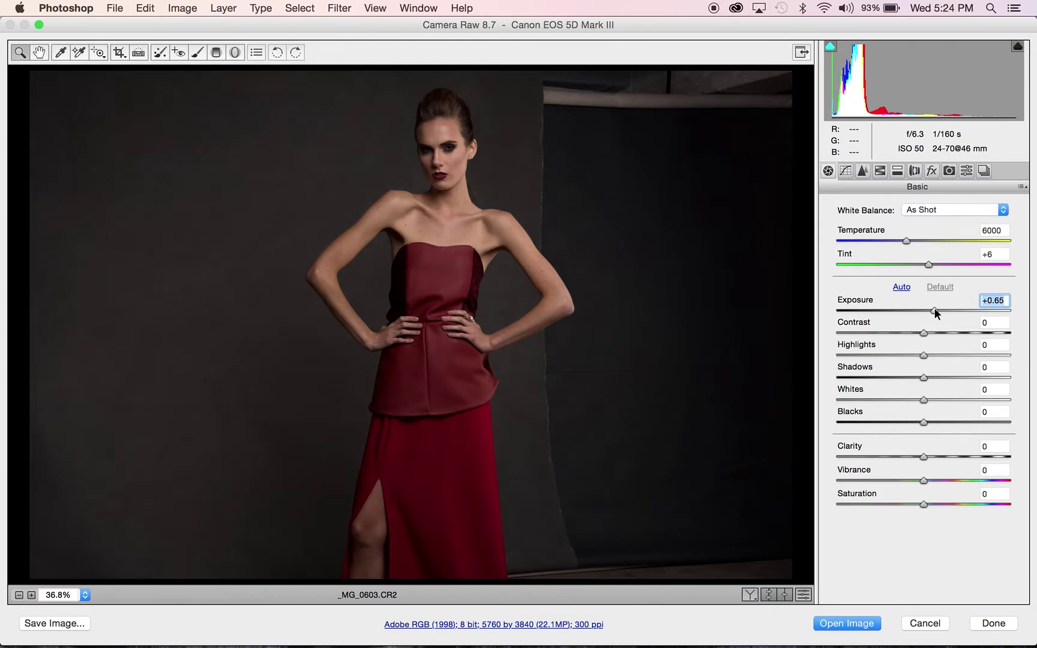
drag(933, 308, 935, 308)
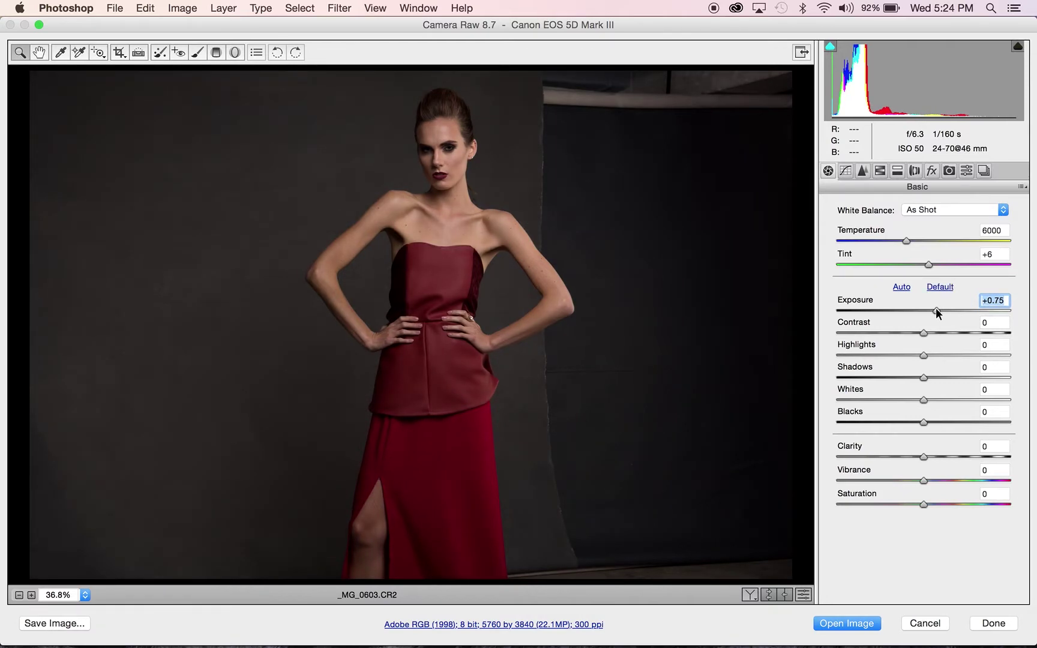
click(928, 331)
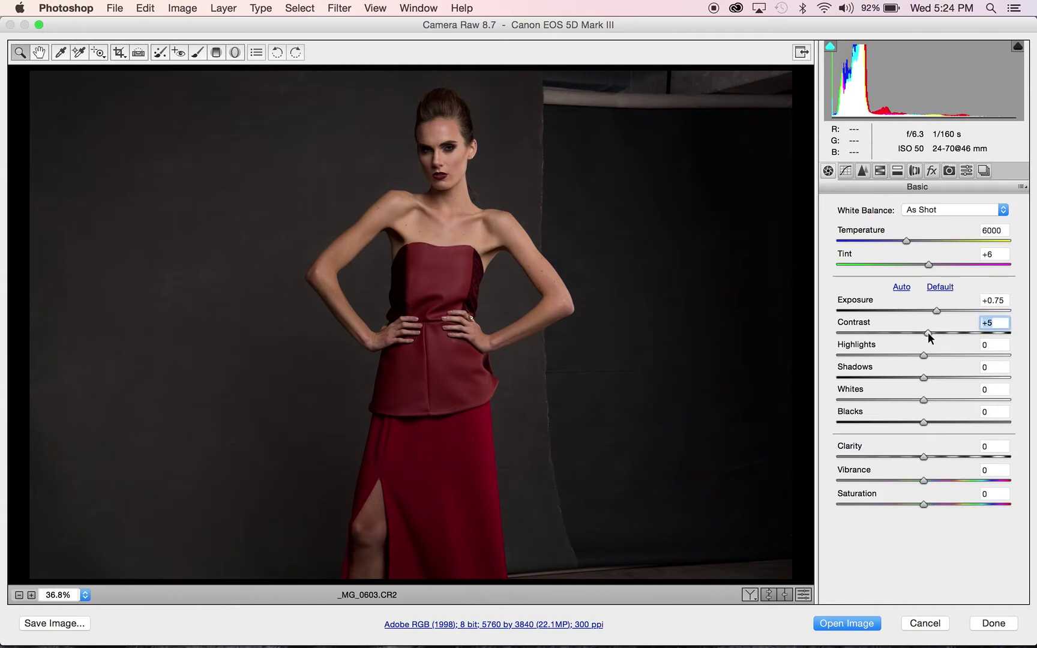
drag(927, 333, 926, 333)
Set Highlights to -8, Shadows to +18 and the white balance Tint to -2.
click(916, 356)
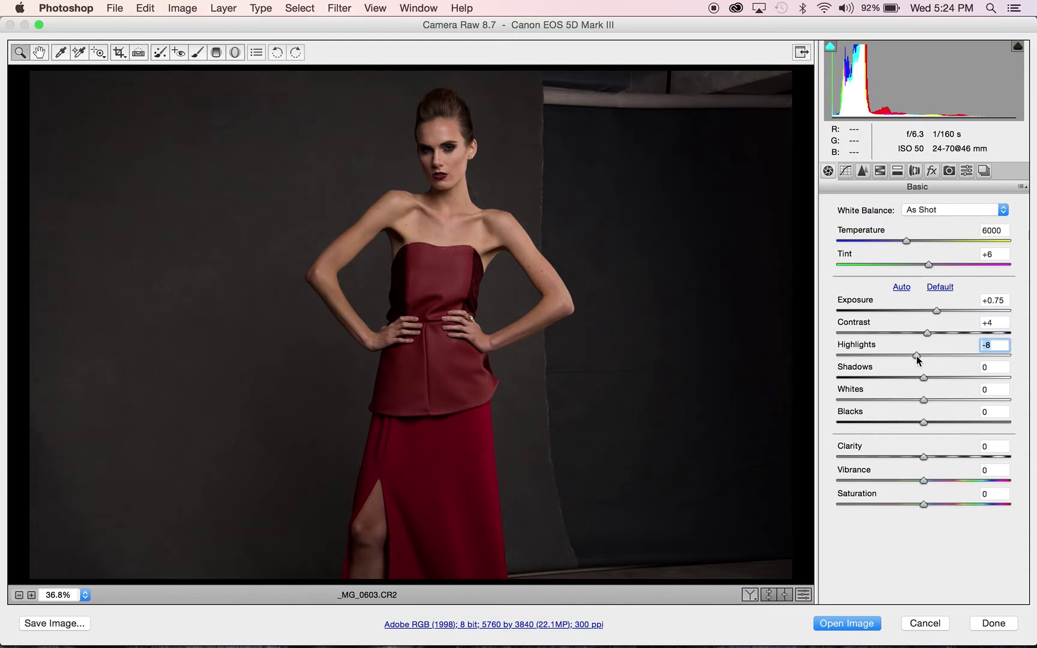
click(929, 376)
drag(930, 376, 939, 382)
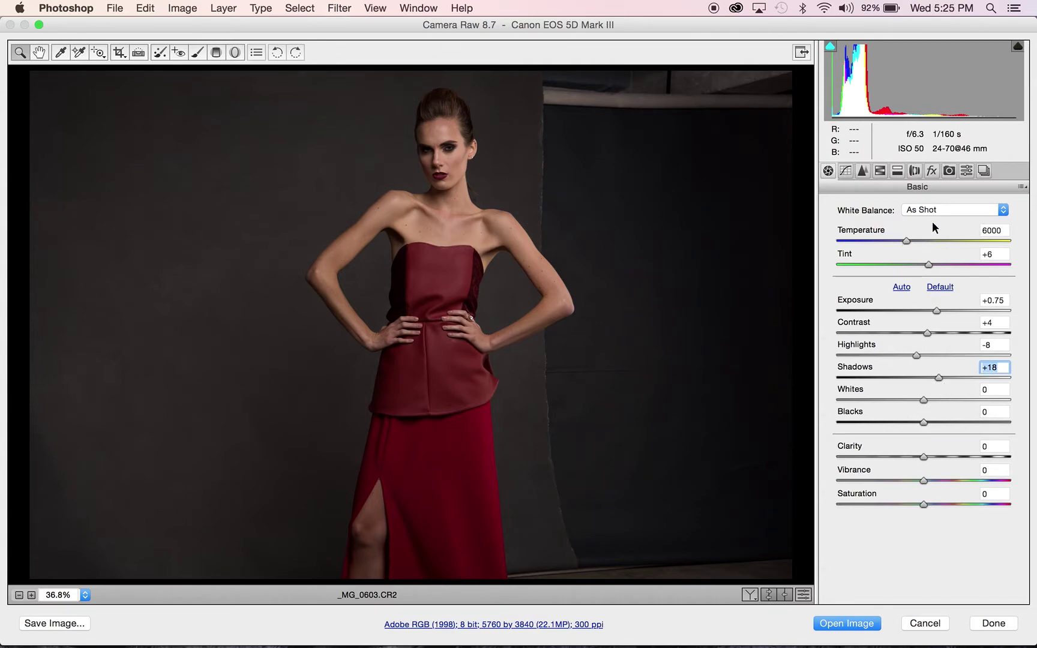
drag(928, 266, 920, 265)
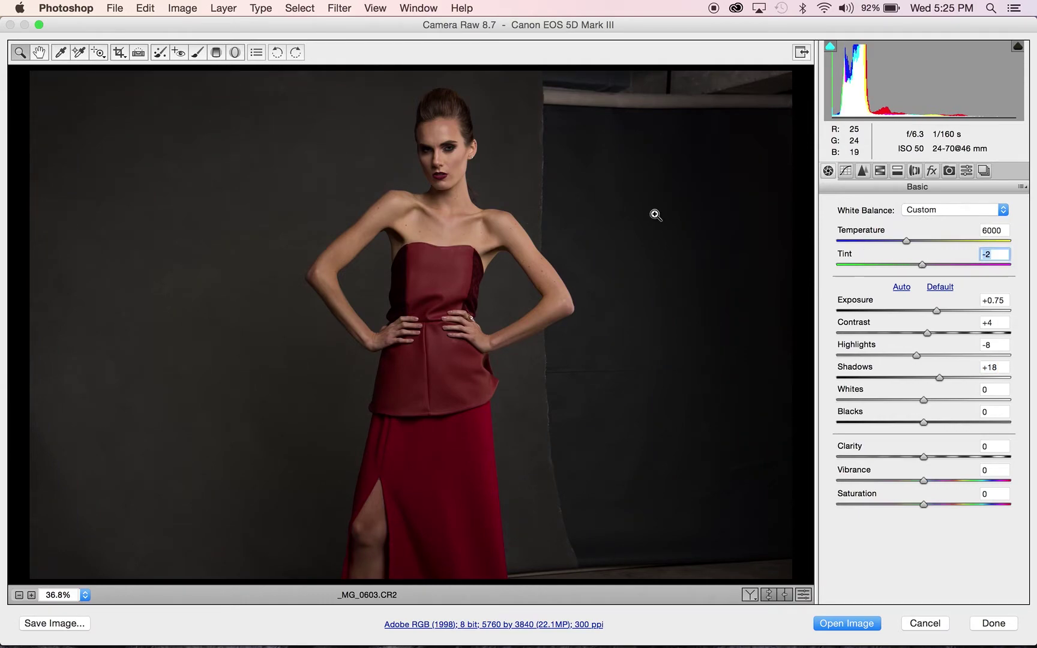
click(863, 171)
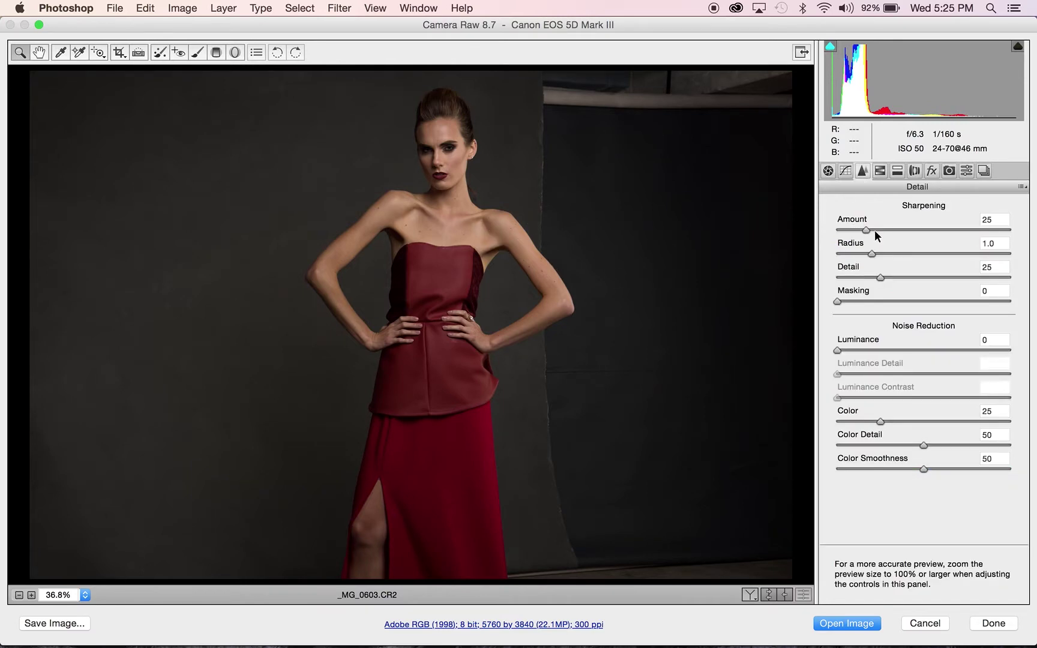
click(845, 171)
click(828, 172)
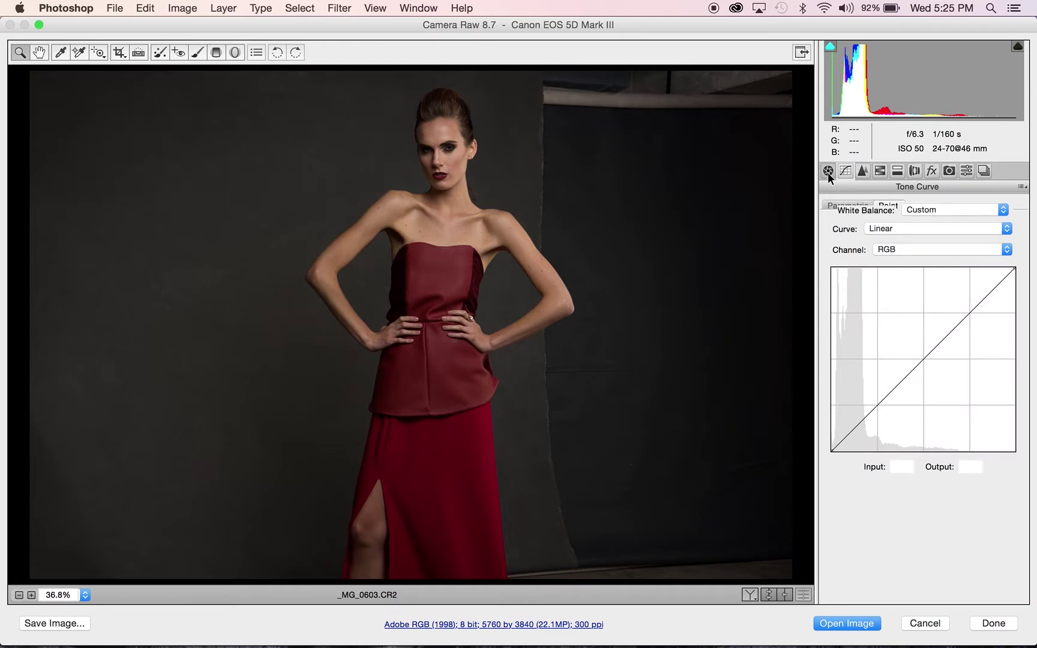
Set Clarity to +3, Saturation to -7 and Whites to -6 in the basic adjustments.
drag(925, 456, 927, 458)
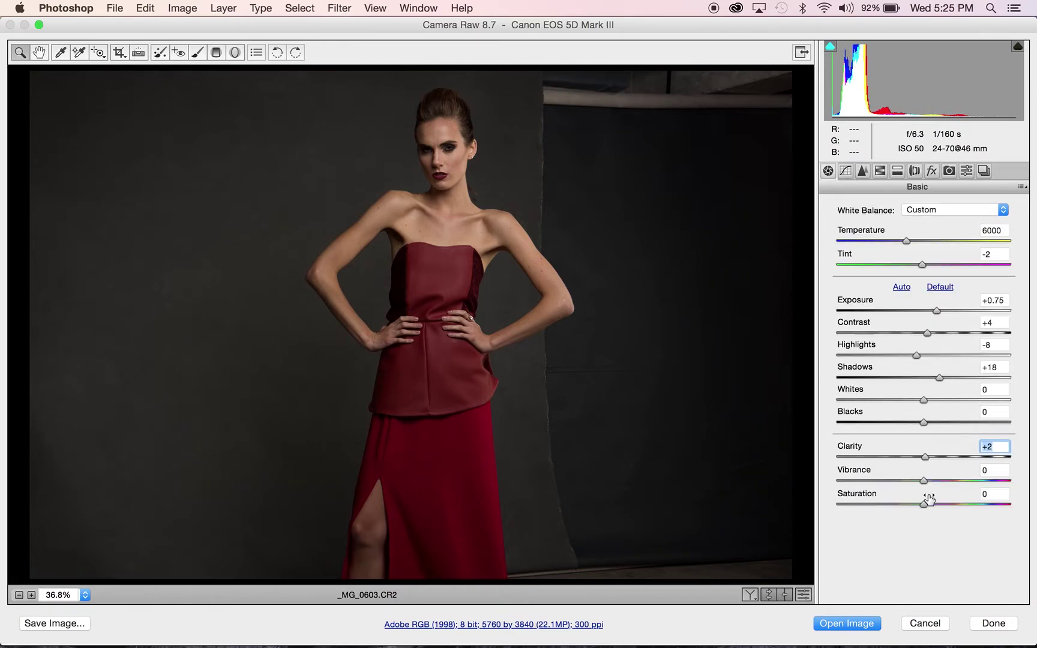
key(Up)
drag(924, 504, 920, 506)
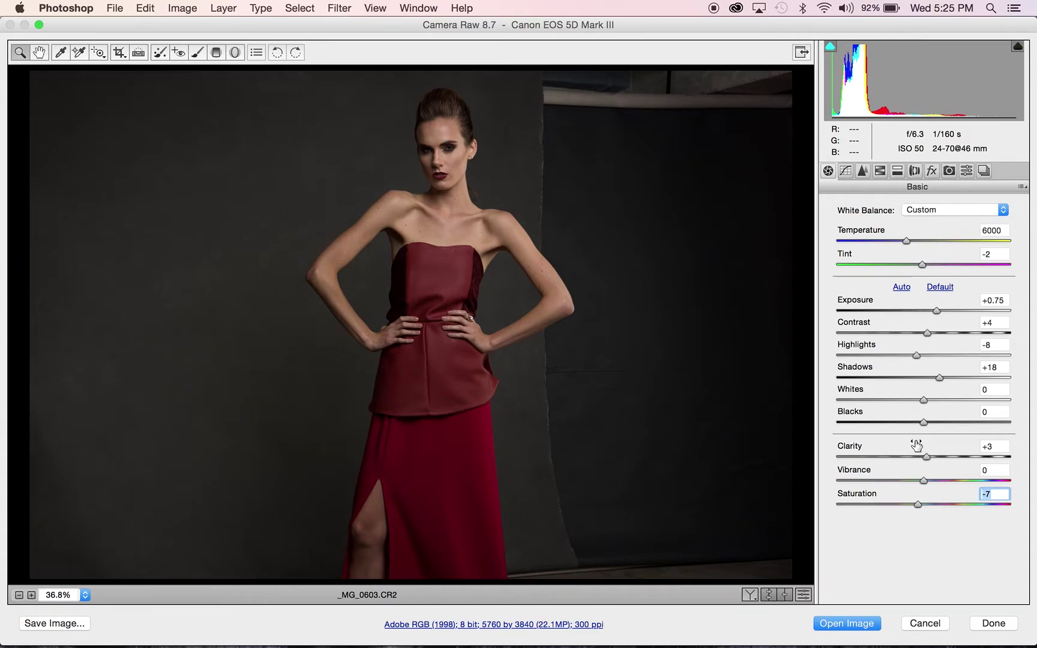
drag(922, 399, 916, 398)
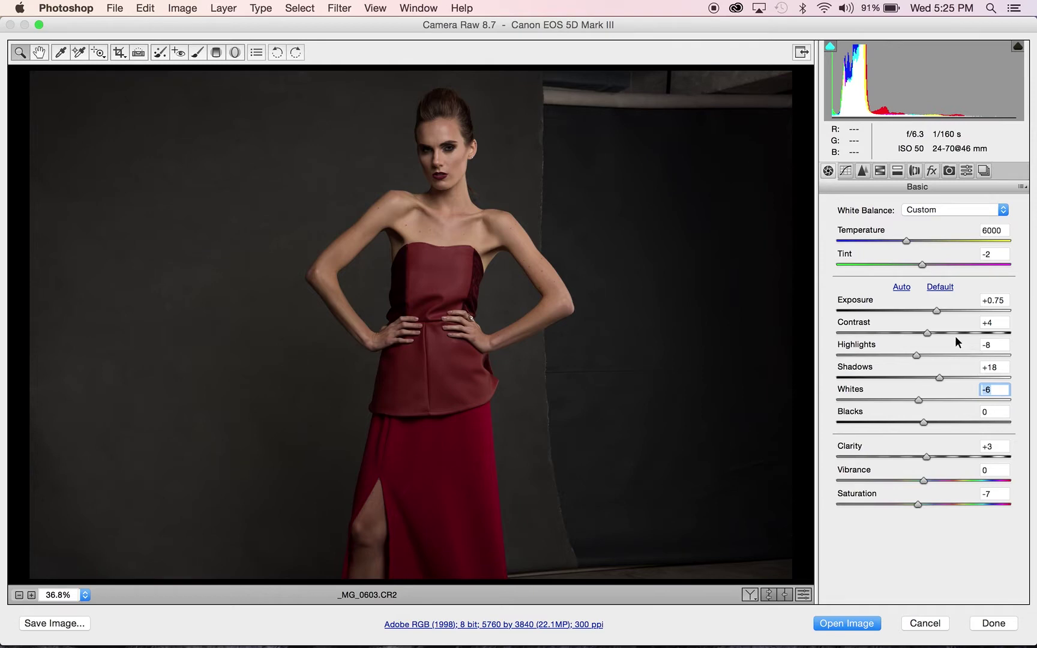
Try shaping the RGB point curve with a slightly raised midtone point and a shadow point.
click(845, 169)
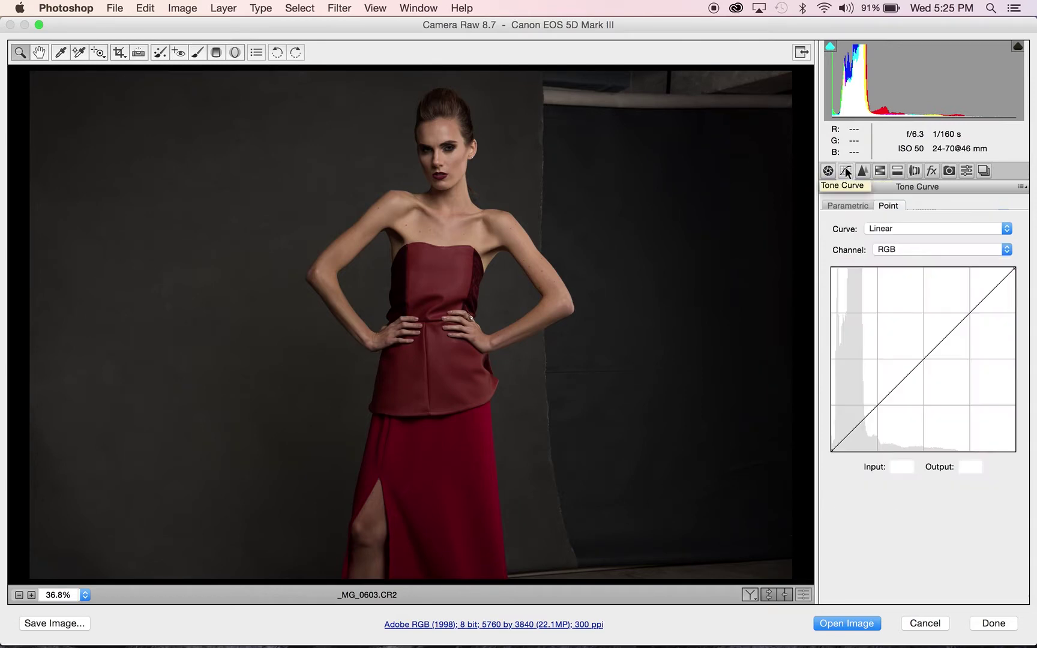
click(923, 353)
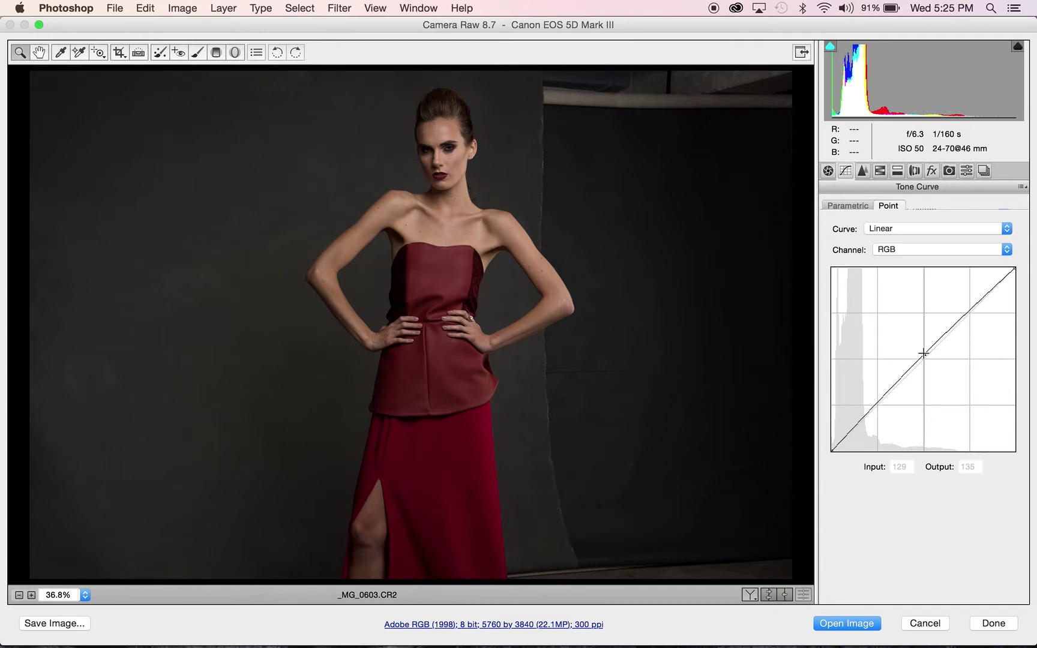
click(877, 405)
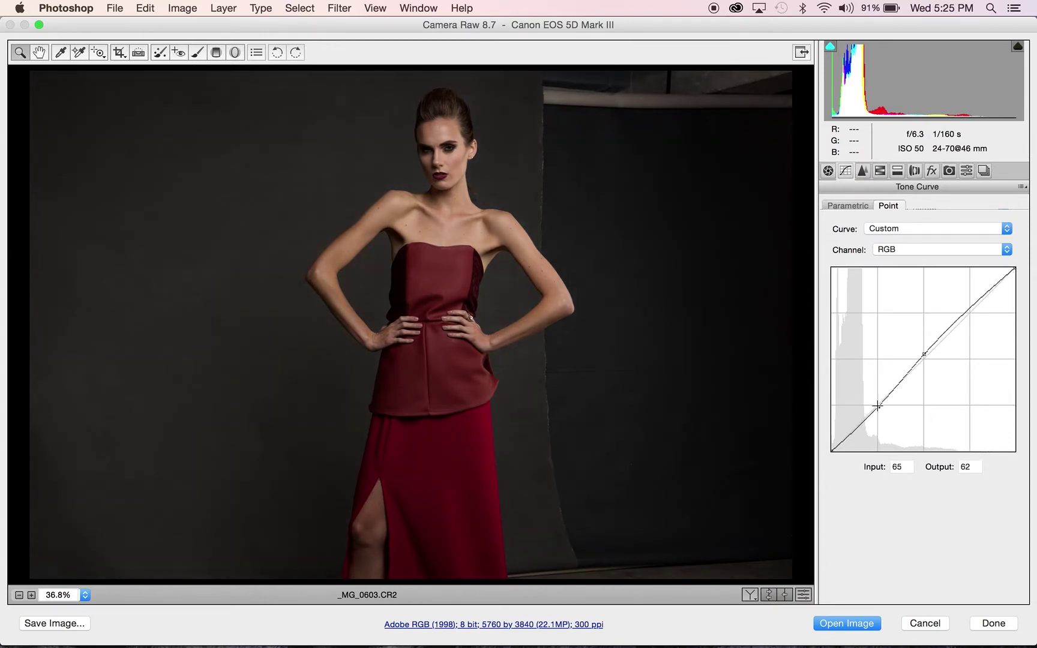
drag(878, 406, 877, 403)
drag(924, 356, 923, 353)
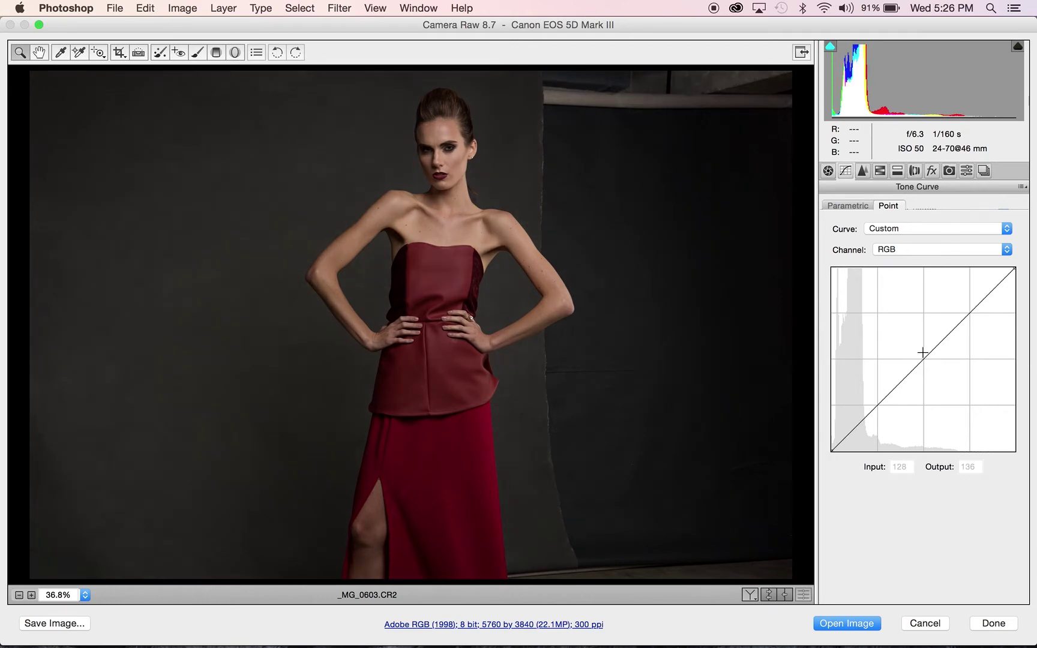
Split-tone the photo with highlights at Hue 29, Saturation 4 and shadows at Hue 129, Saturation 4.
click(879, 171)
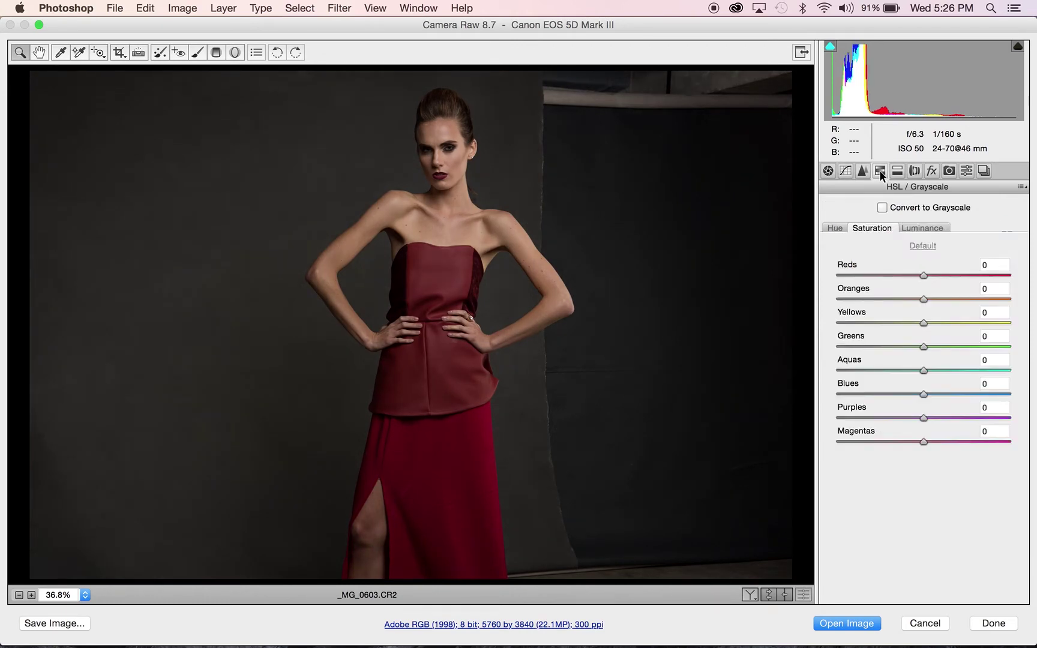
click(897, 170)
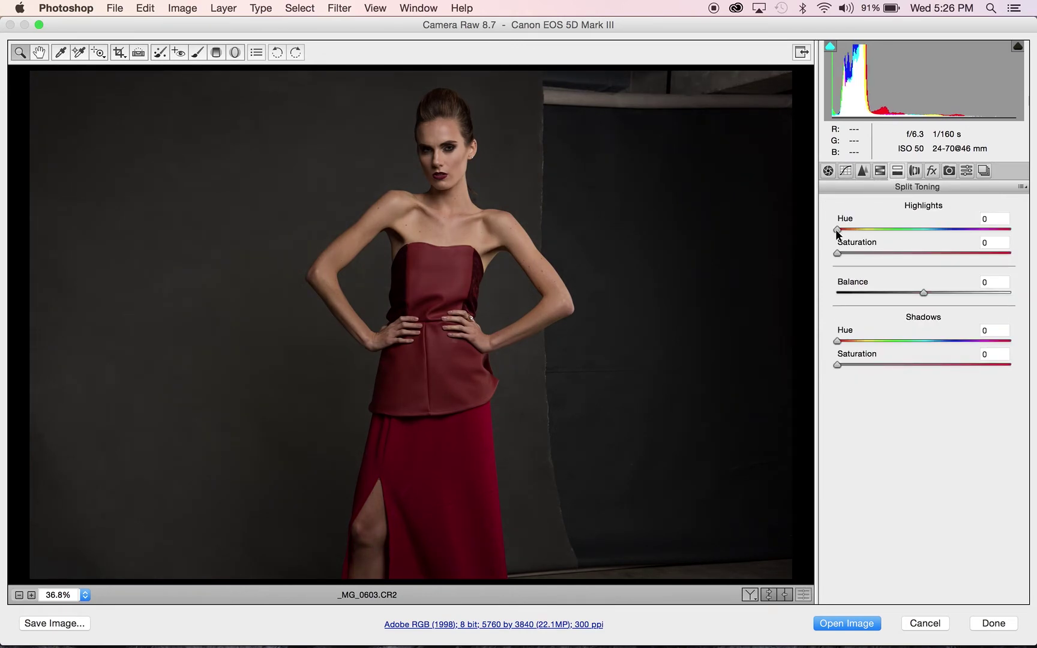
drag(837, 229, 851, 229)
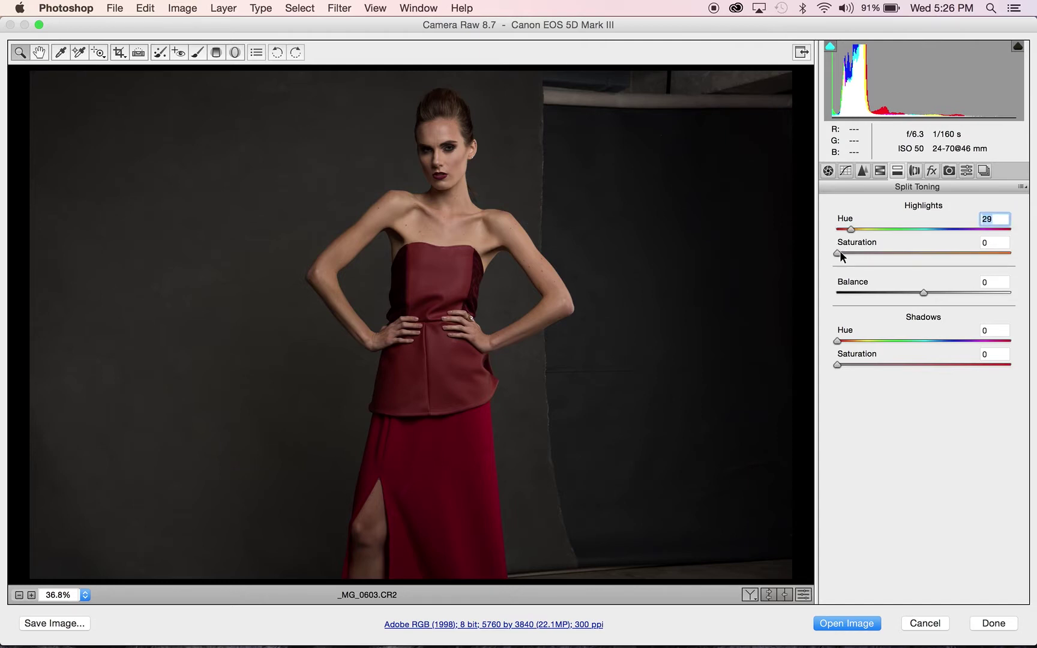
click(844, 254)
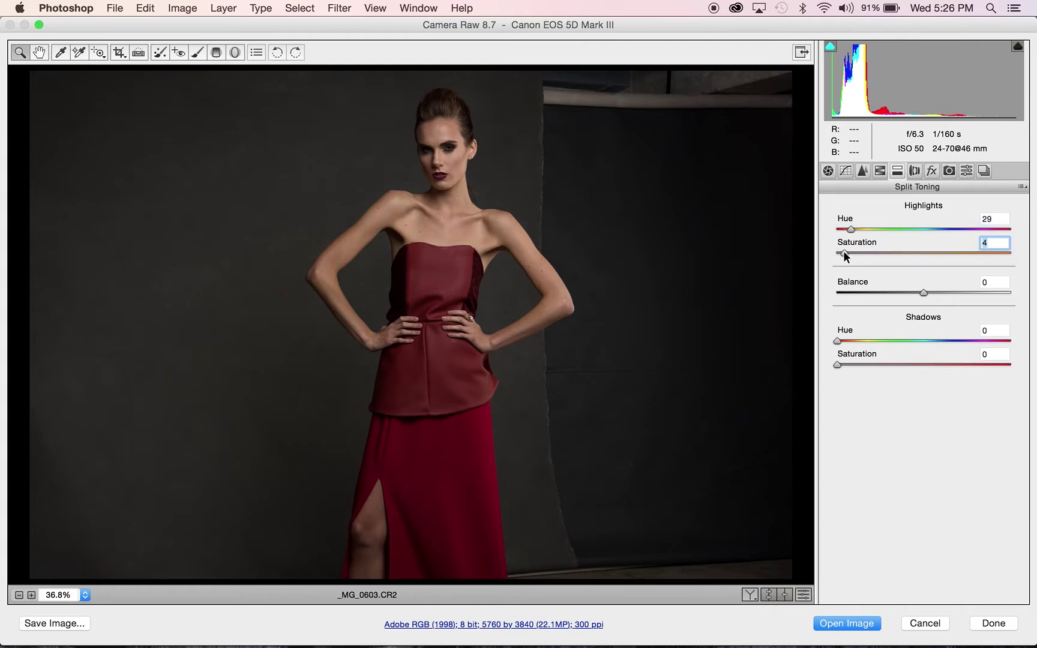
click(898, 341)
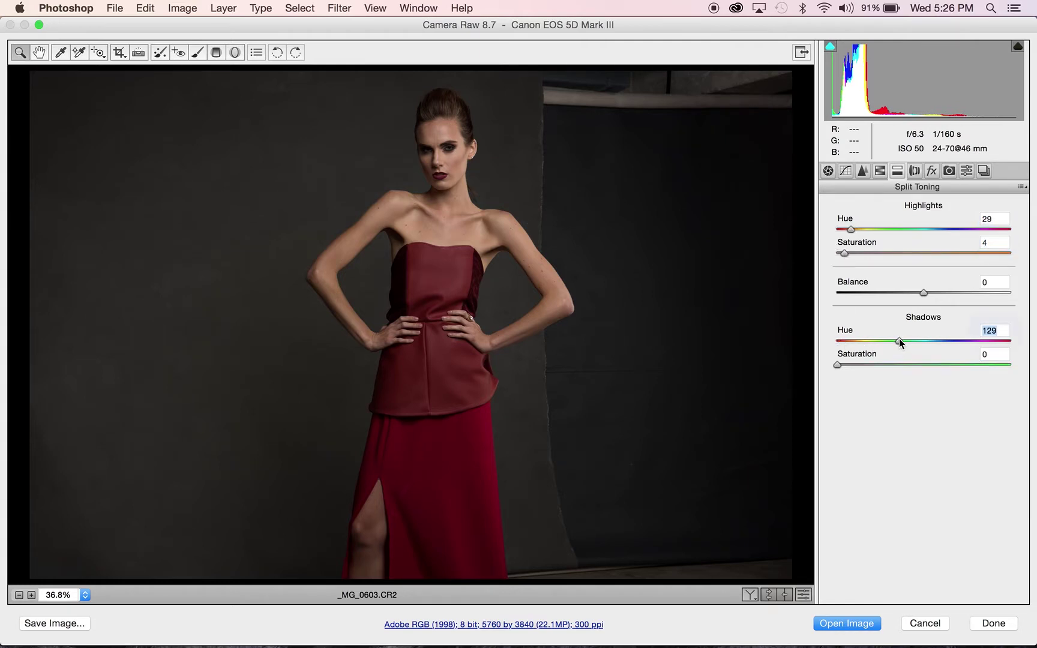
click(843, 364)
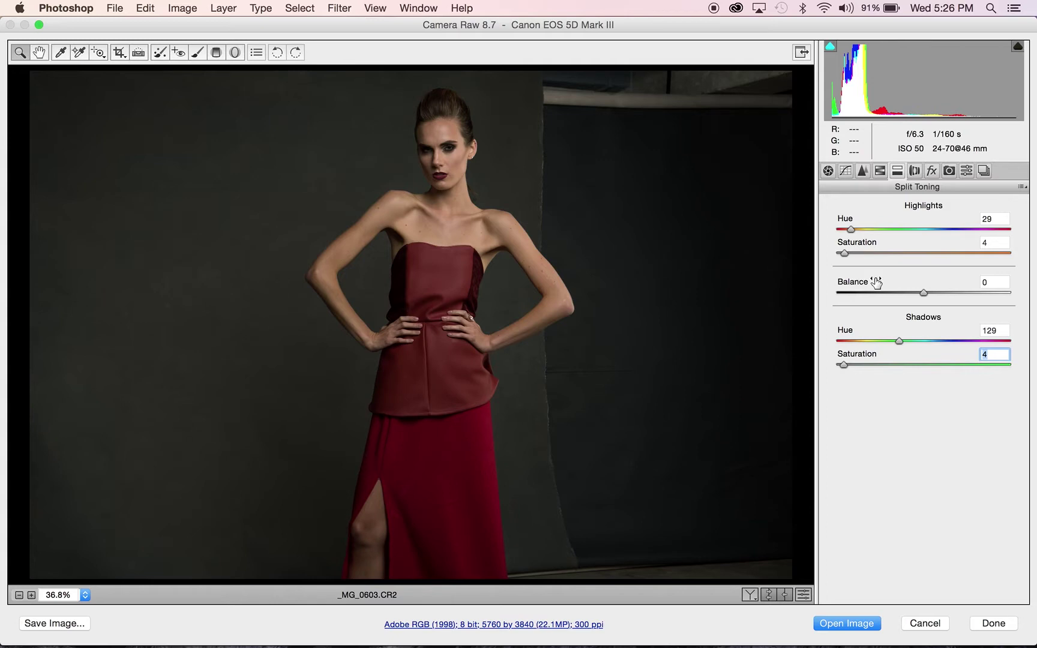
Enable lens profile corrections and set the Distortion amount to 111 and Vignetting to 161.
click(914, 170)
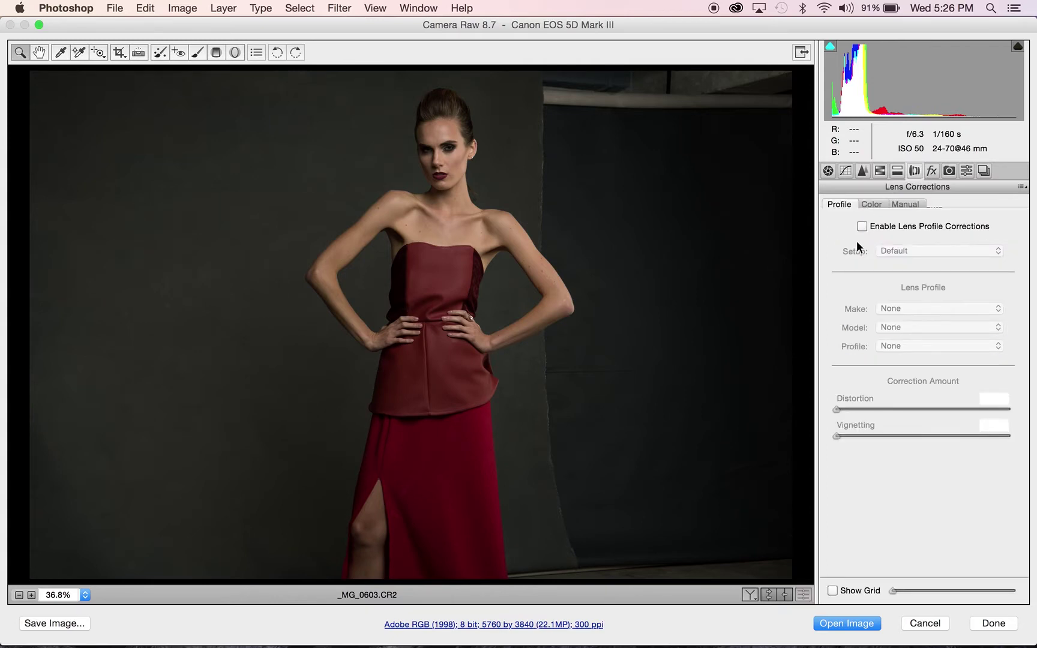
click(902, 227)
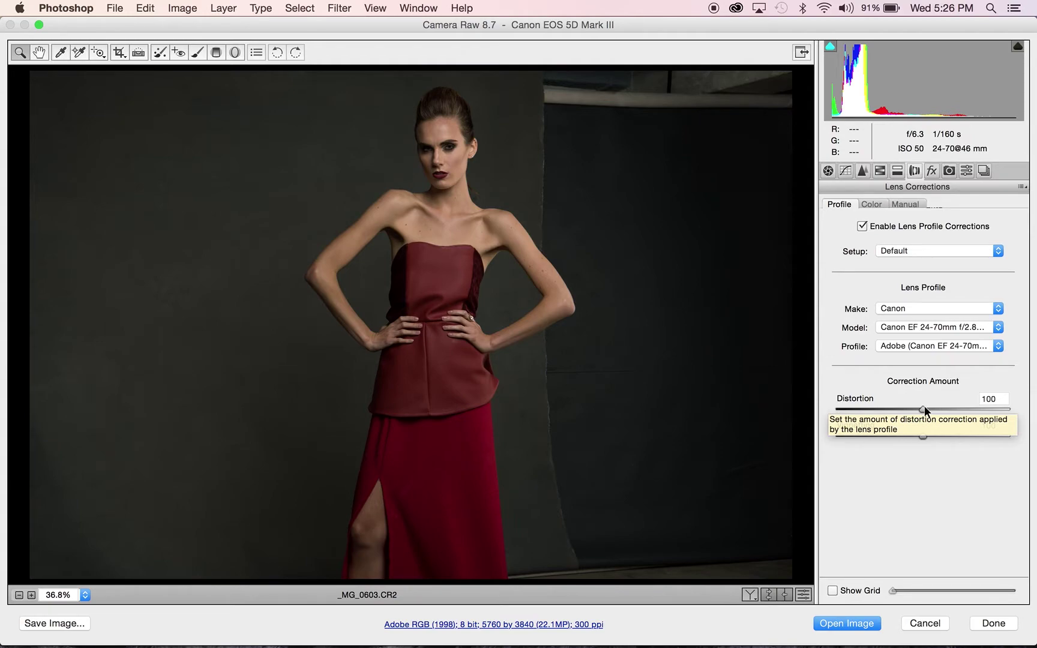
drag(926, 408, 975, 435)
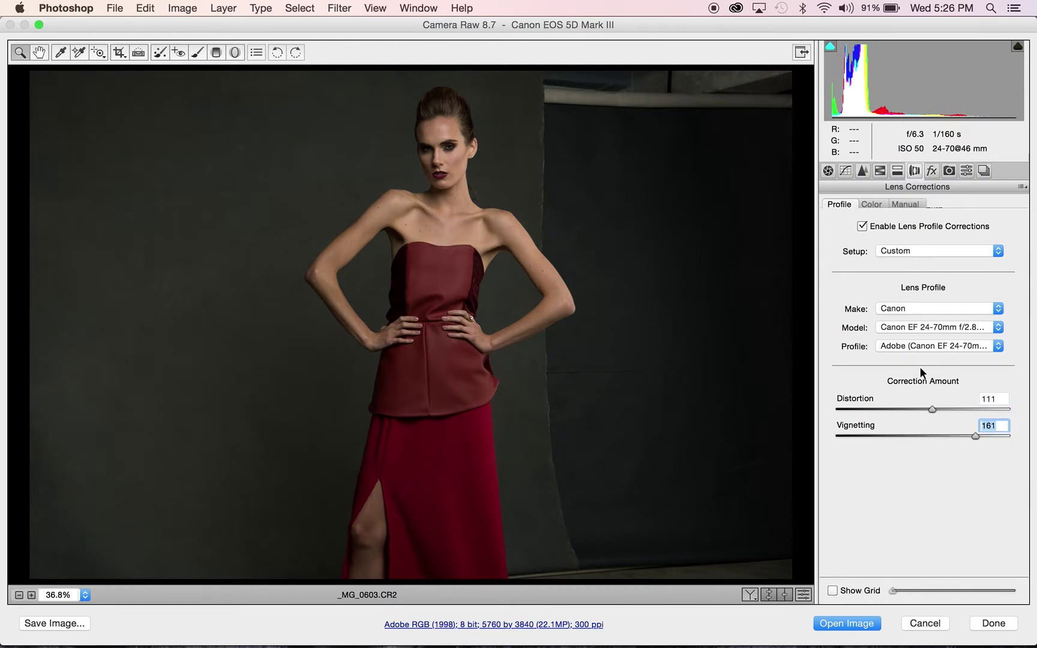
Open the adjusted raw photo in Photoshop and duplicate the Background layer.
click(848, 622)
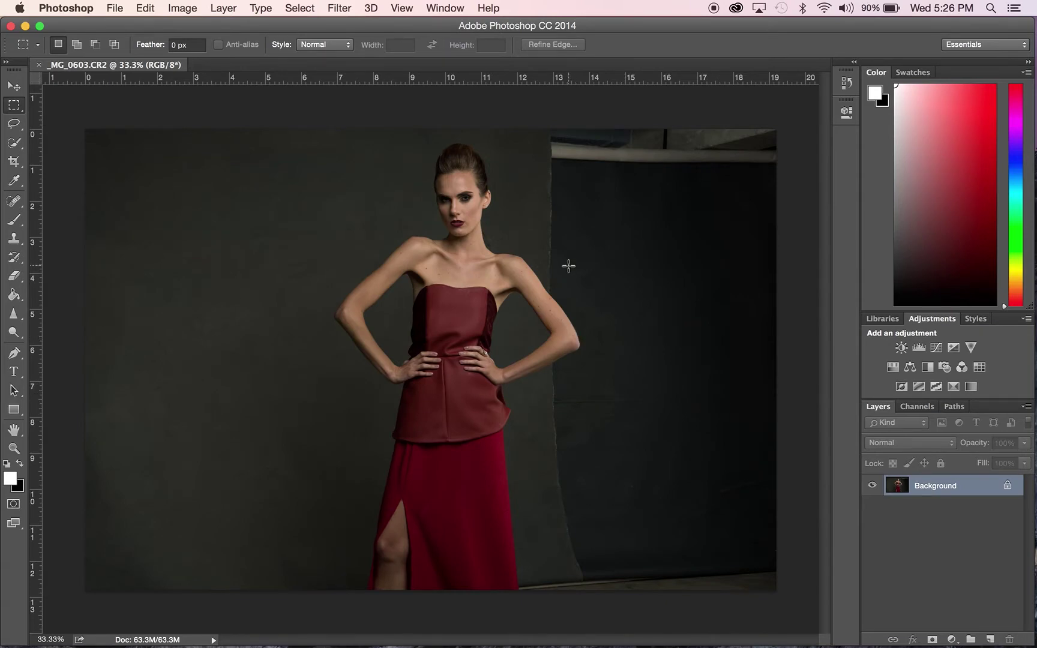
key(super+j)
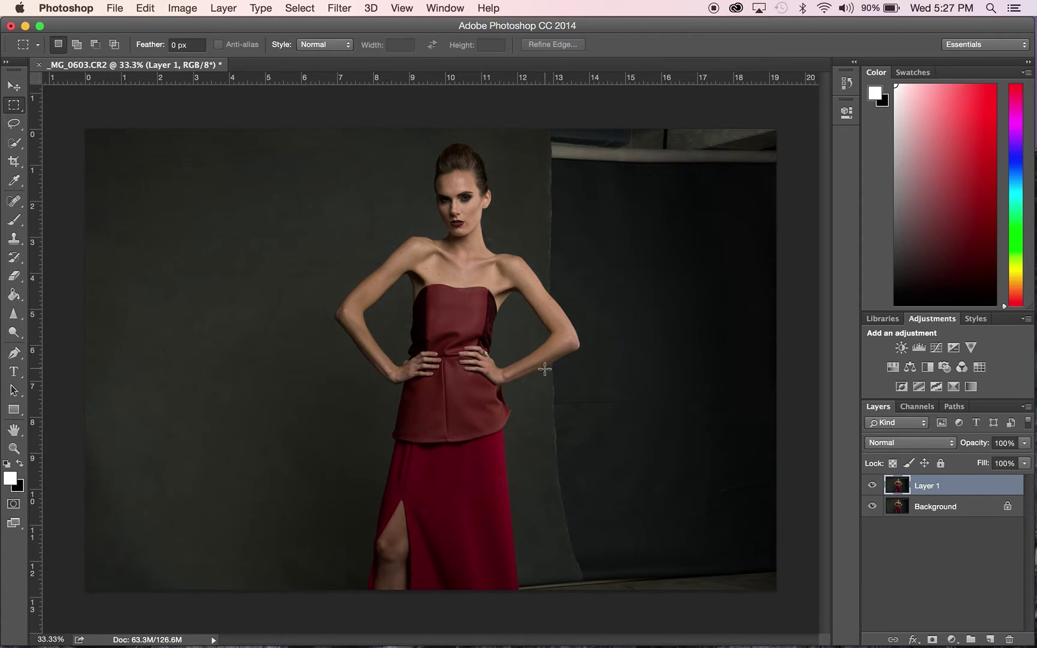
Remove the dark backdrop spots beside the neck and a small neck mark with a size 15 Content-Aware Spot Healing Brush.
scroll(448, 243, up, 5)
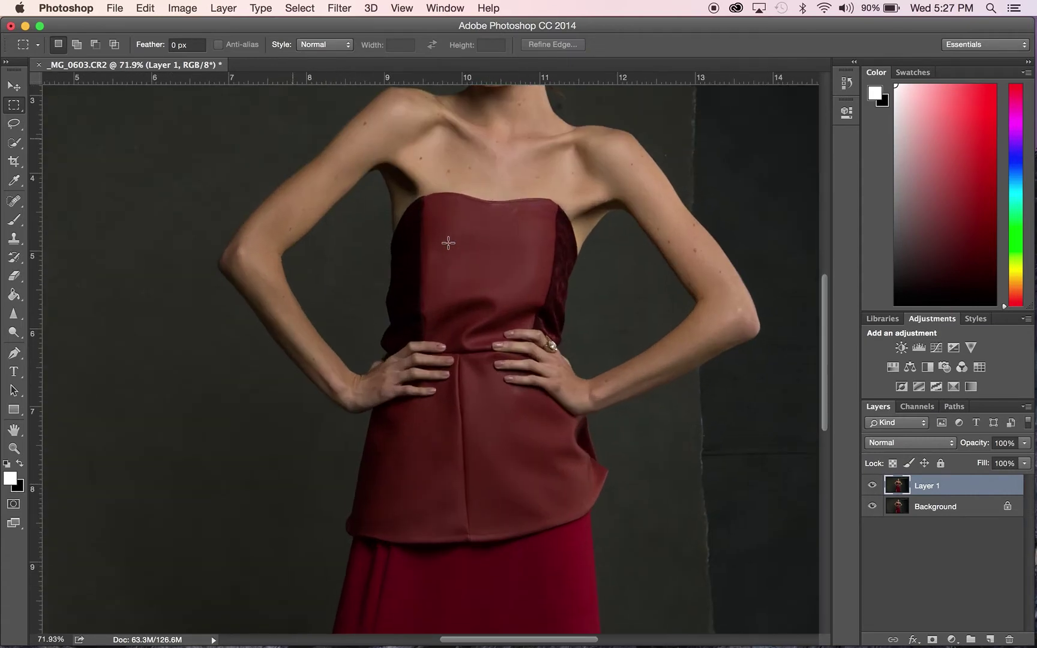
scroll(448, 243, up, 3)
scroll(448, 238, up, 5)
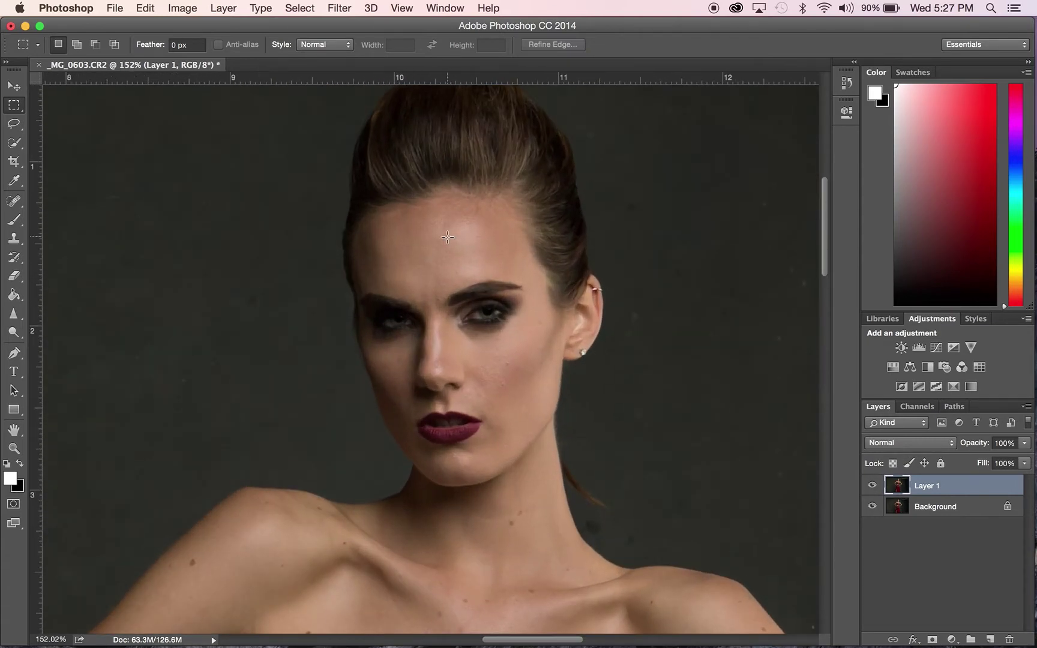
scroll(448, 237, down, 2)
key(j)
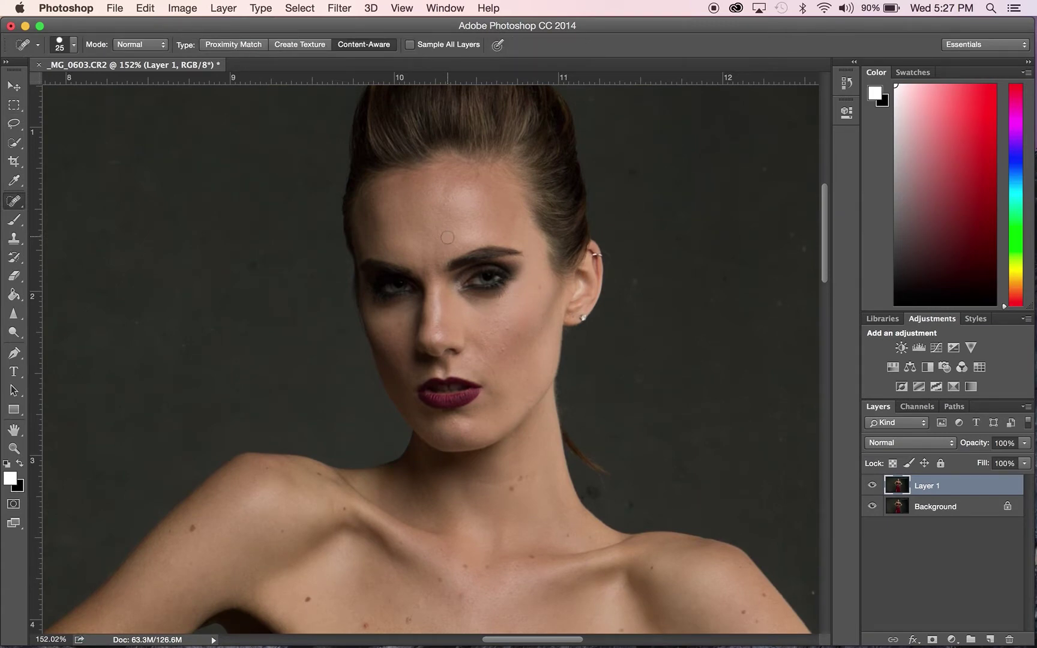
key(bracketleft)
scroll(378, 227, up, 5)
scroll(379, 226, down, 5)
scroll(379, 226, right, 5)
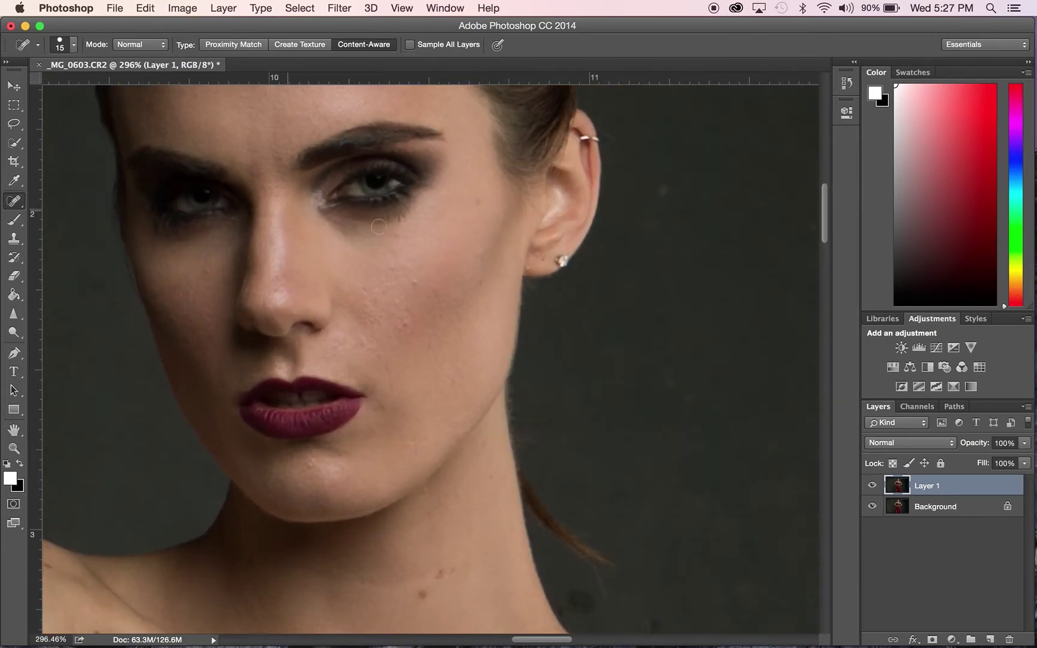
mouse_move(424, 334)
mouse_down()
mouse_move(425, 347)
mouse_move(404, 331)
mouse_move(422, 345)
mouse_move(413, 337)
mouse_up()
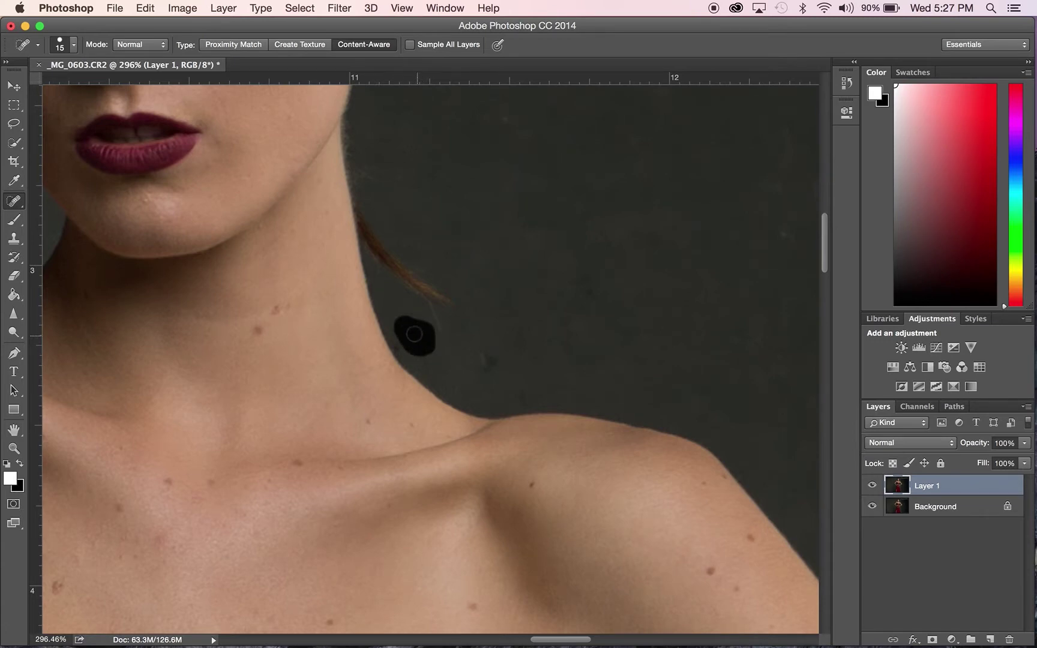
click(482, 359)
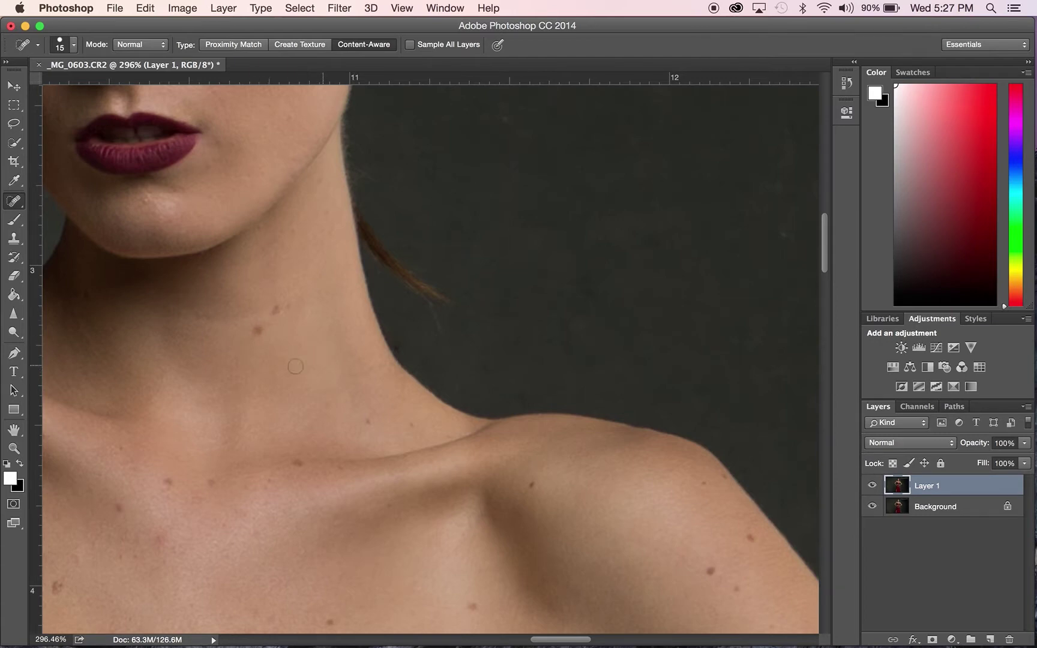
click(276, 310)
Heal the skin blemishes on the chin, cheek and jaw with the Spot Healing Brush at size 8.
scroll(307, 286, up, 3)
scroll(306, 285, left, 3)
scroll(307, 285, up, 2)
scroll(307, 286, left, 1)
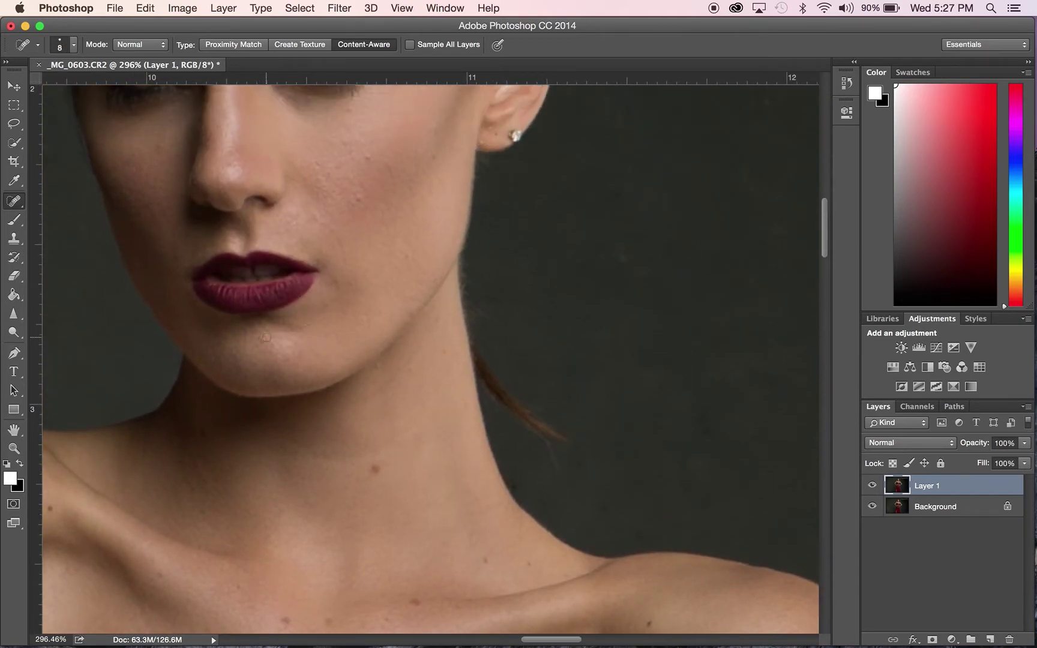
click(266, 331)
drag(360, 205, 354, 195)
mouse_move(336, 237)
mouse_down()
mouse_move(345, 257)
mouse_move(312, 203)
mouse_up()
click(433, 159)
mouse_move(481, 141)
mouse_down()
mouse_move(435, 136)
mouse_move(434, 122)
mouse_up()
drag(368, 323, 364, 316)
click(379, 364)
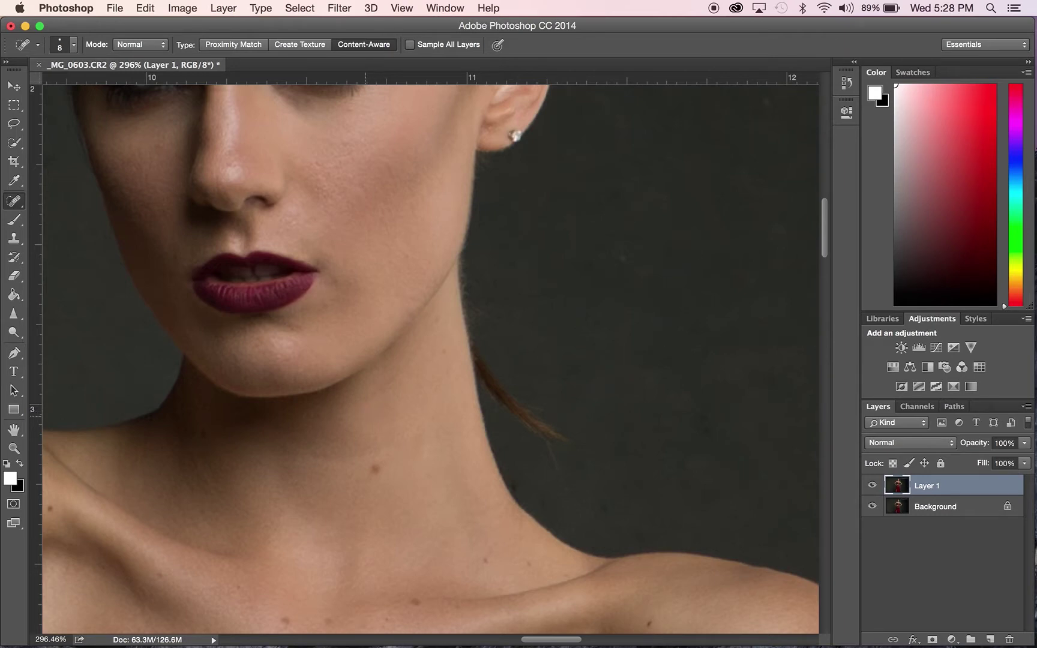
Heal the small mark on the shaded cheek beside the nose at brush size 8.
scroll(345, 316, down, 3)
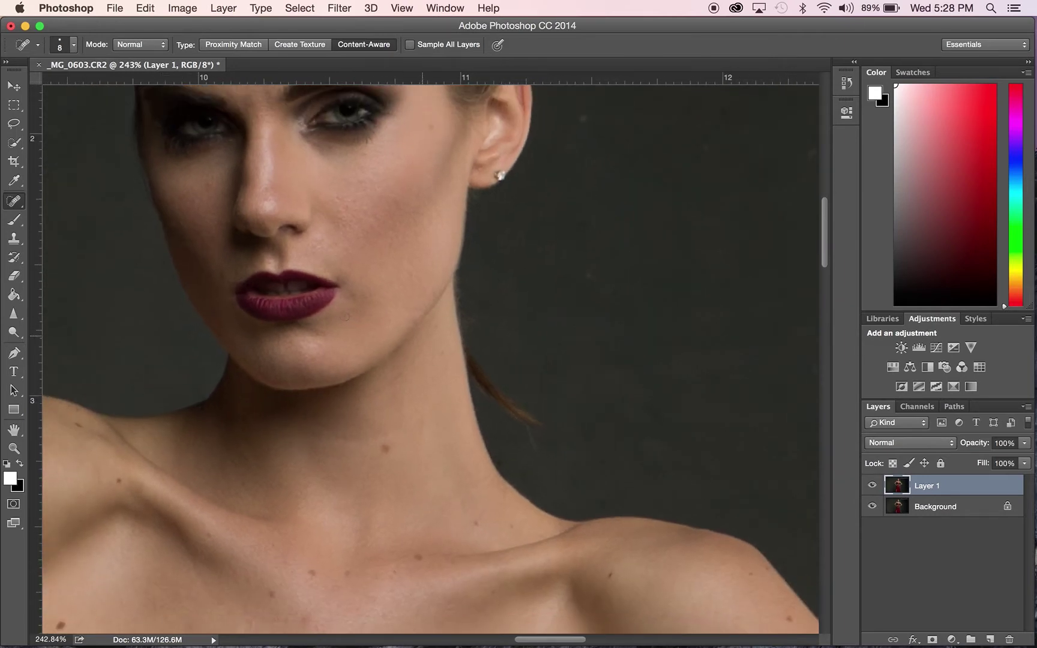
scroll(345, 317, up, 2)
scroll(345, 316, left, 2)
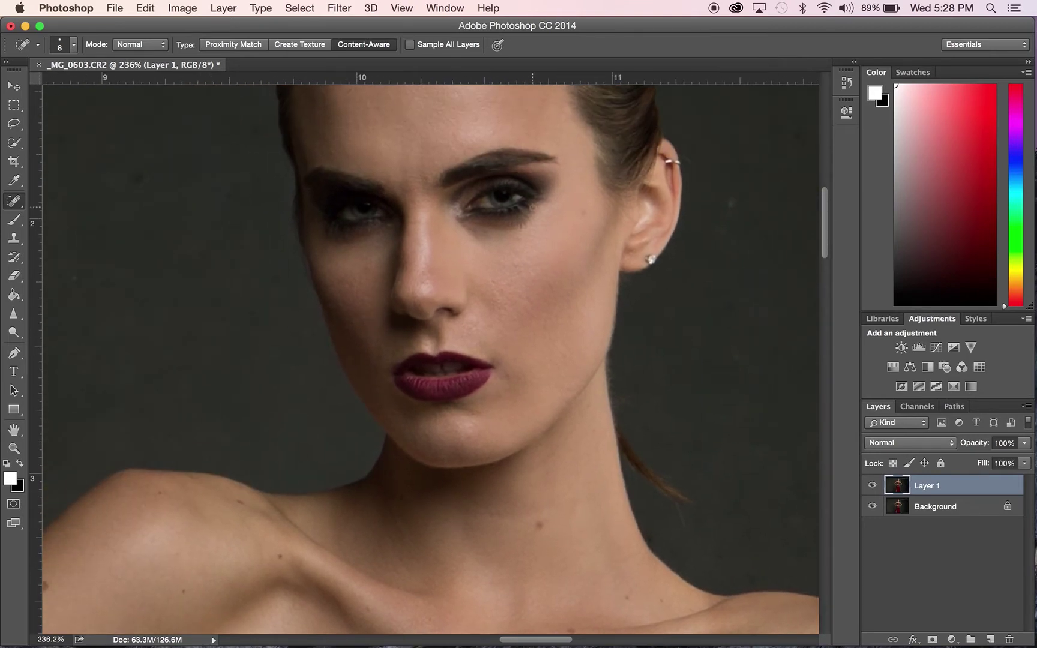
scroll(427, 205, up, 4)
scroll(555, 276, left, 1)
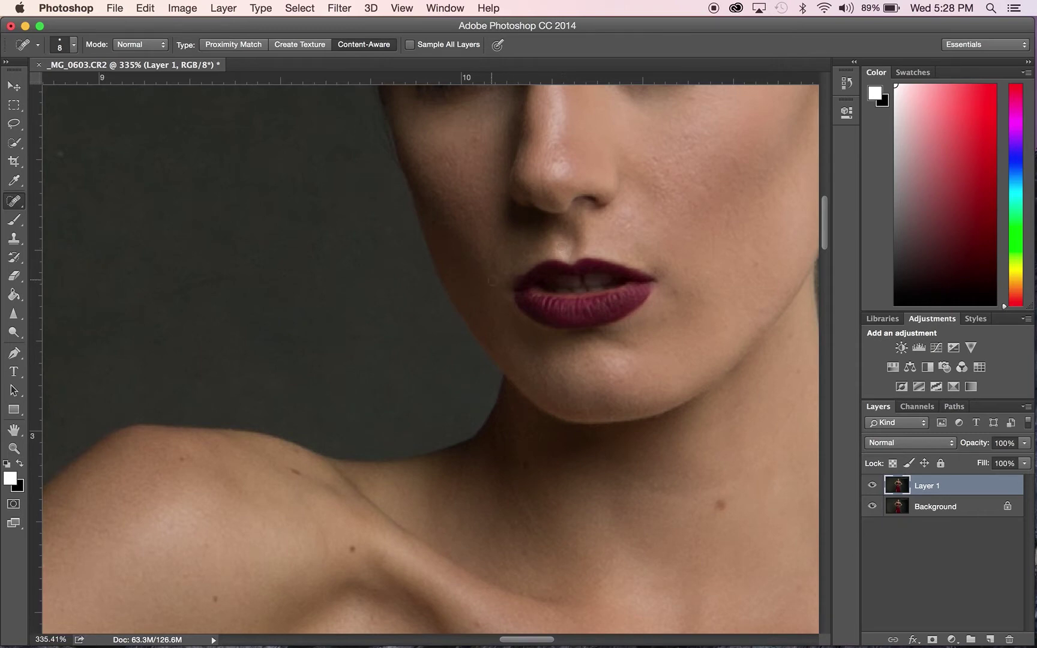
drag(476, 139, 476, 146)
Remove the dark mark at the base of the index fingernail with the Spot Healing Brush at size 3.
scroll(468, 290, down, 15)
scroll(306, 483, left, 8)
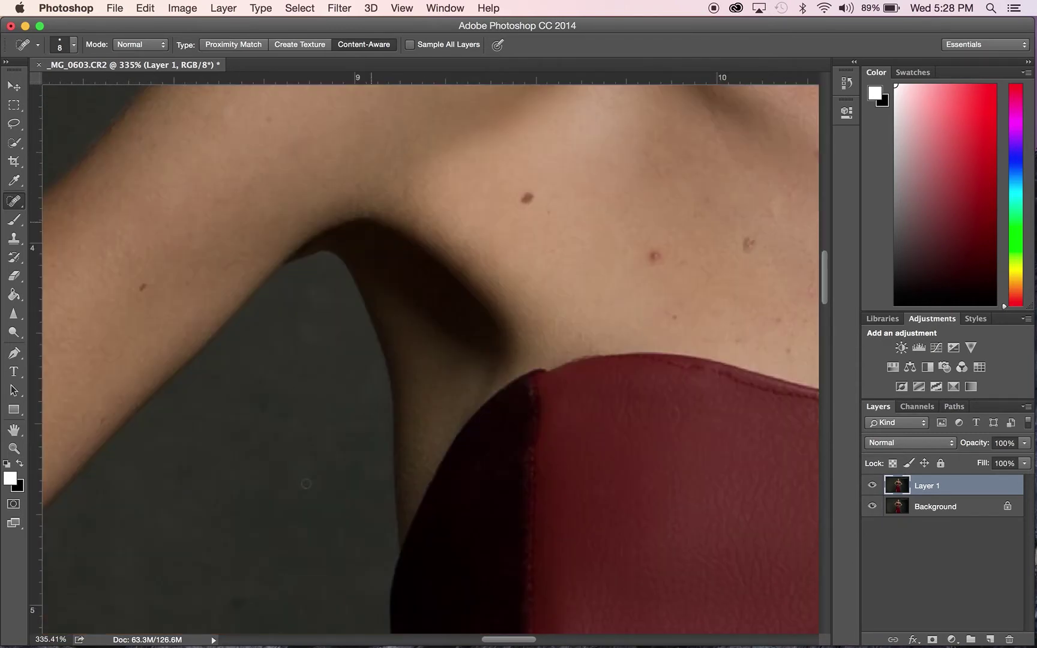
scroll(306, 484, left, 13)
scroll(306, 484, down, 9)
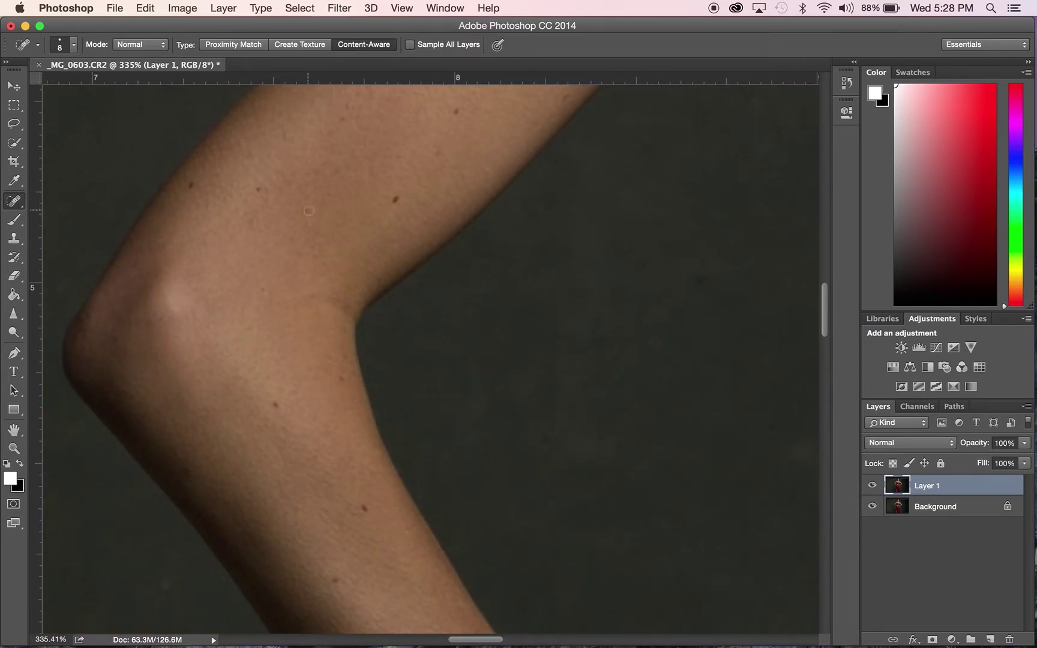
scroll(364, 268, down, 10)
scroll(364, 269, right, 6)
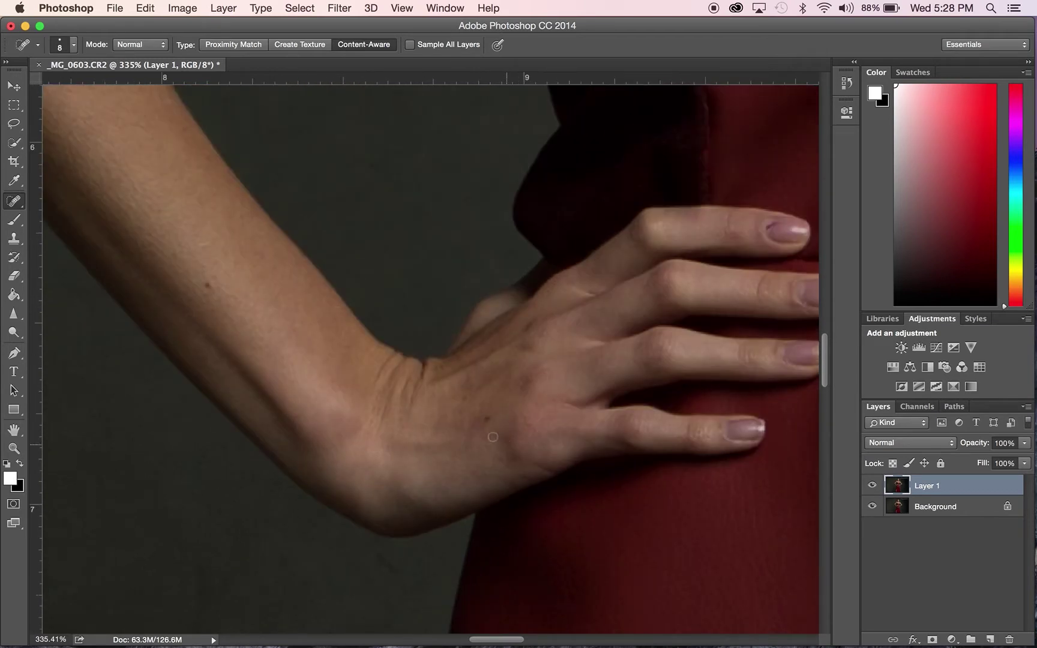
scroll(552, 358, right, 10)
scroll(553, 359, up, 1)
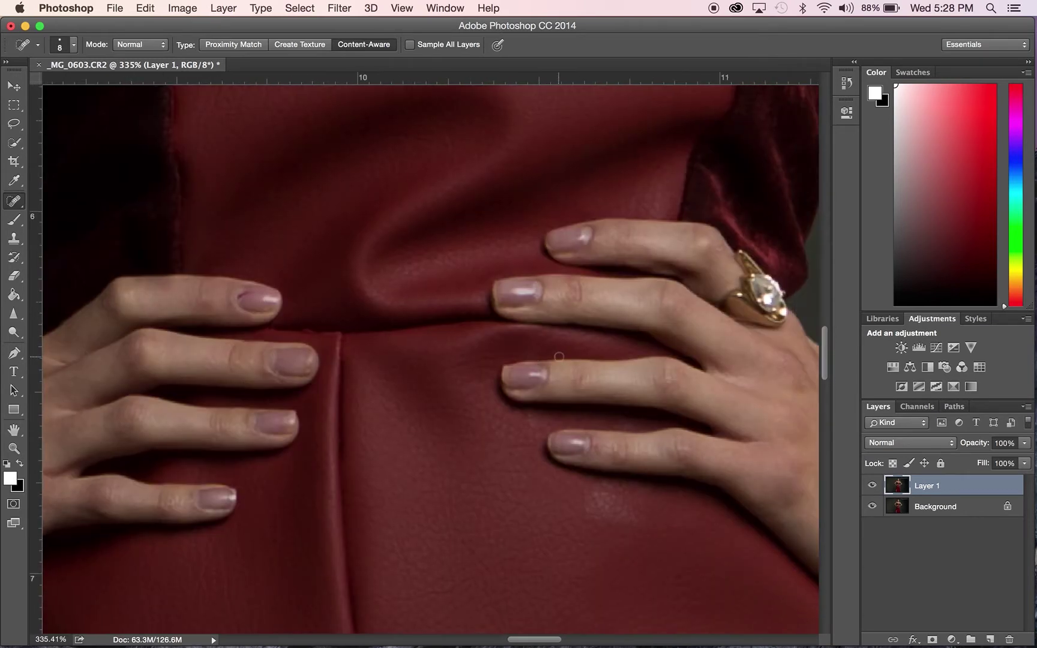
scroll(560, 356, left, 3)
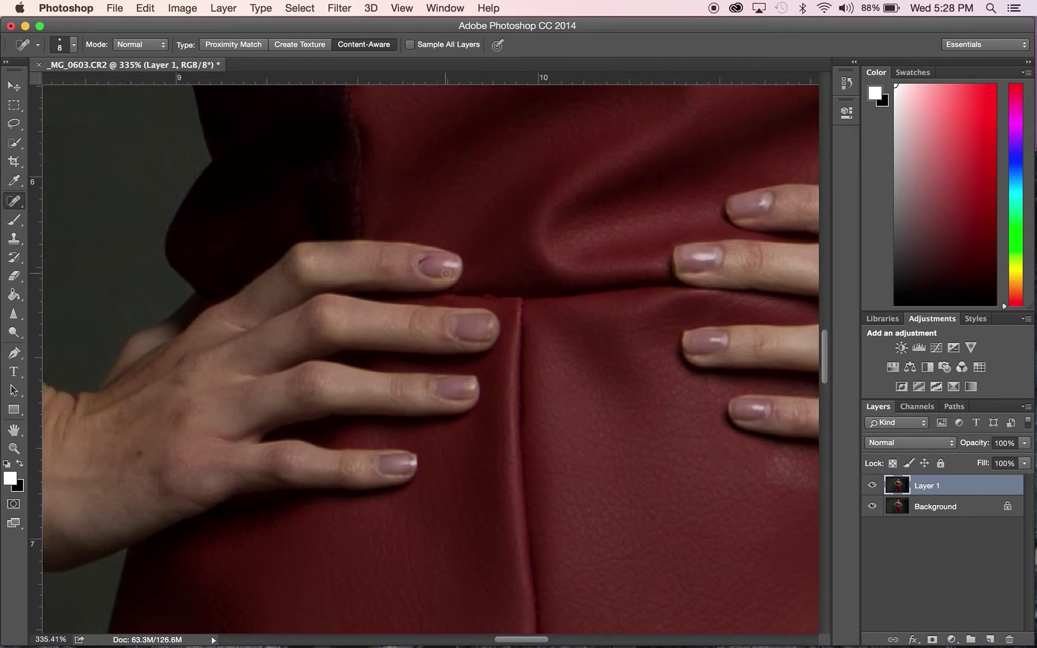
scroll(446, 273, up, 5)
scroll(445, 273, up, 1)
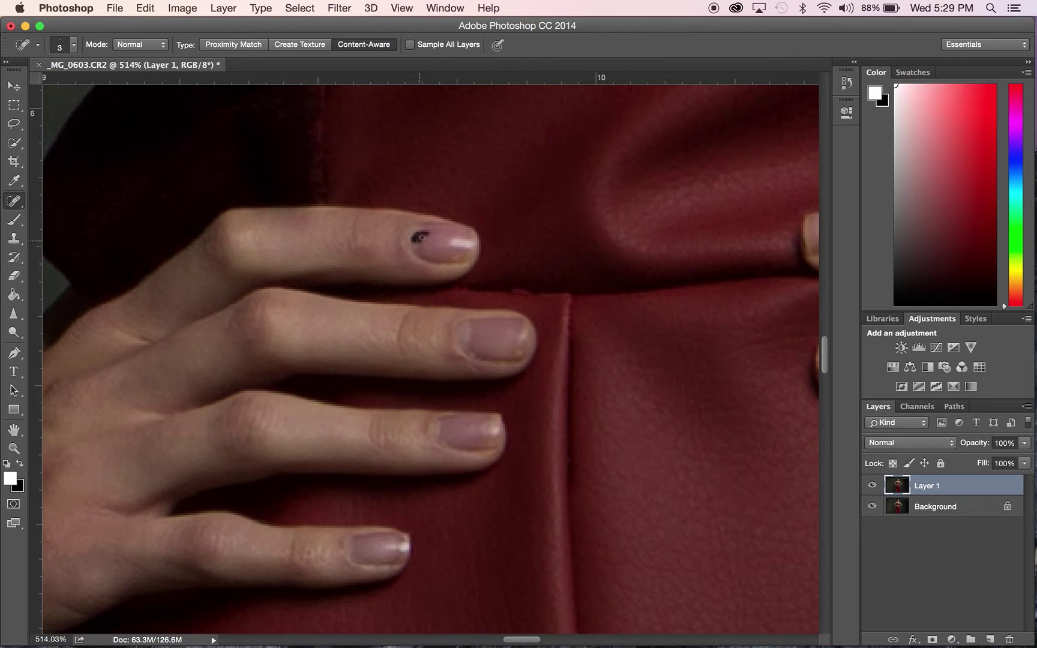
mouse_move(418, 237)
mouse_down()
mouse_move(428, 281)
mouse_move(418, 238)
mouse_up()
scroll(441, 243, down, 5)
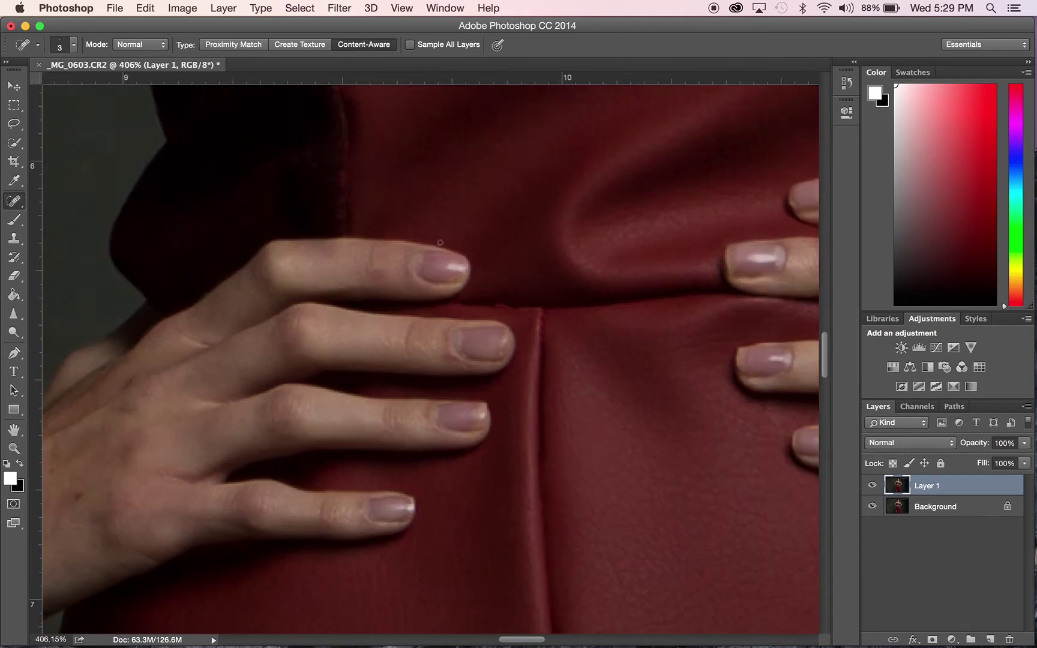
scroll(441, 246, down, 3)
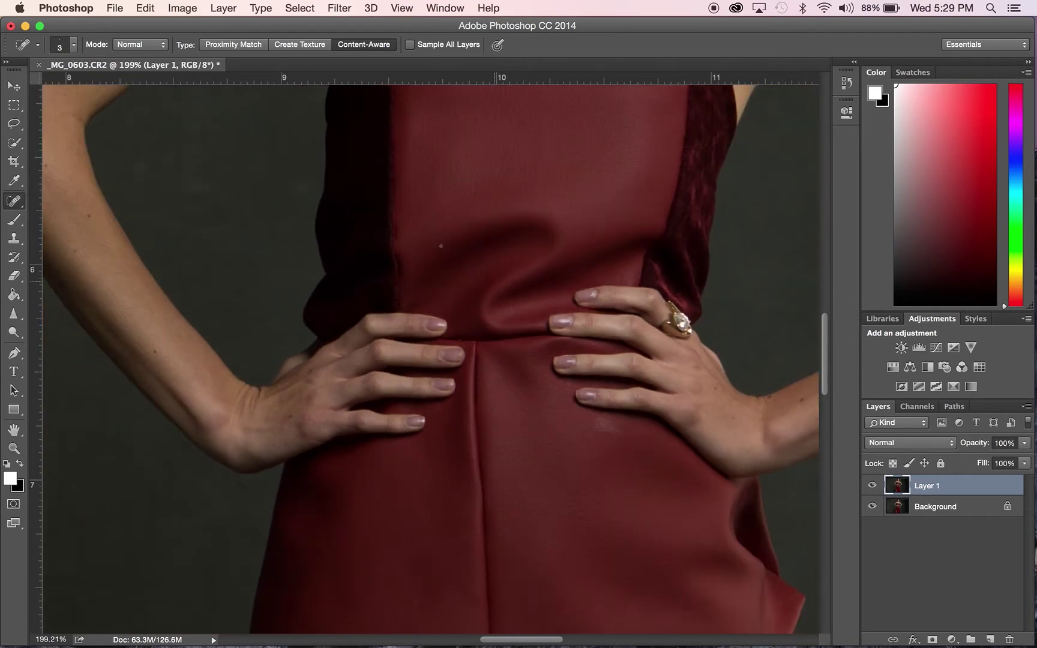
scroll(441, 246, right, 10)
scroll(441, 246, up, 3)
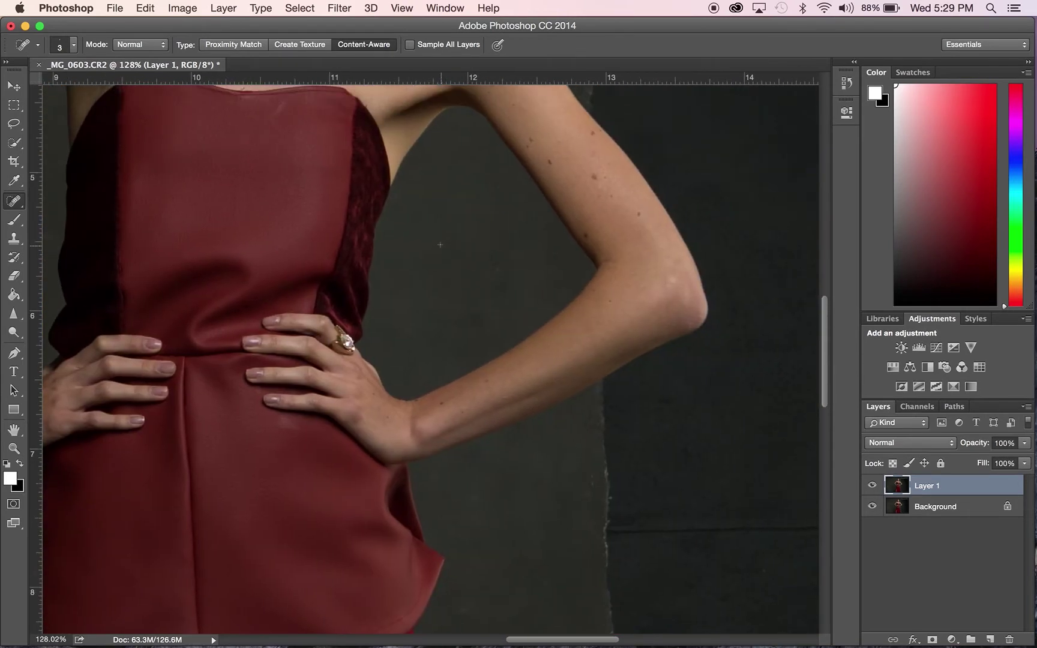
Heal the red mark and neighbouring small blemishes on the upper chest with the Spot Healing Brush at size 7.
scroll(439, 245, up, 6)
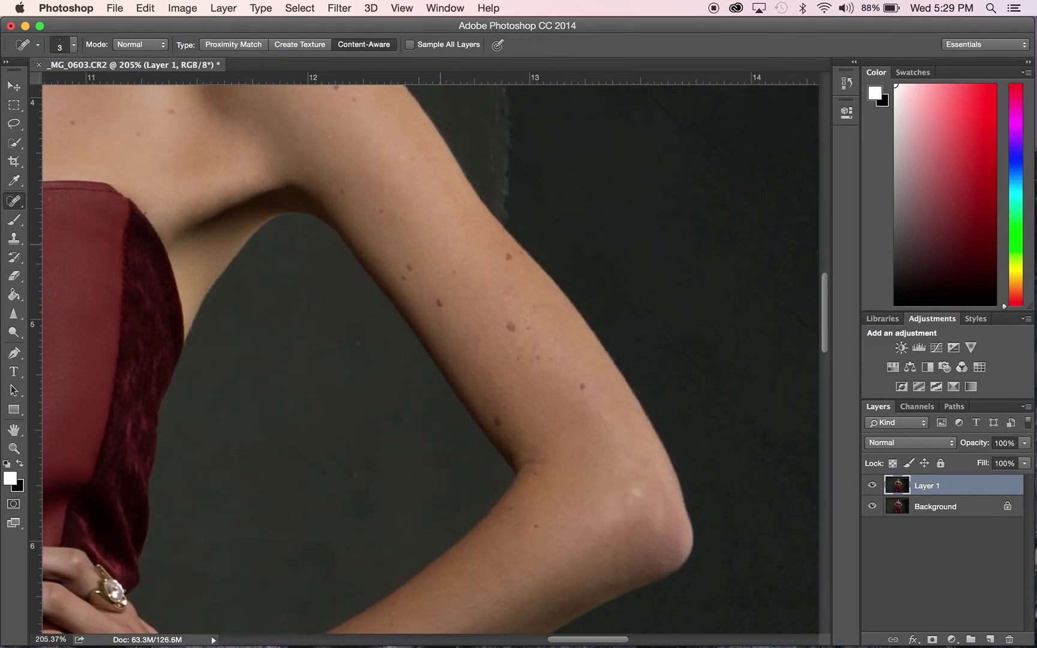
scroll(440, 244, left, 6)
scroll(430, 352, left, 3)
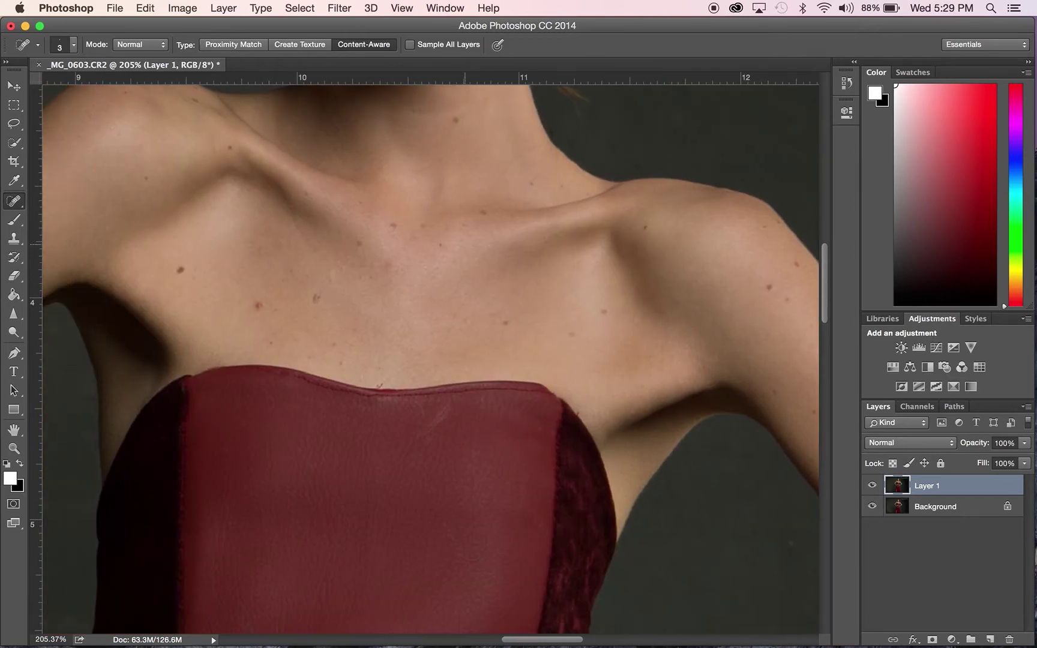
scroll(440, 243, up, 2)
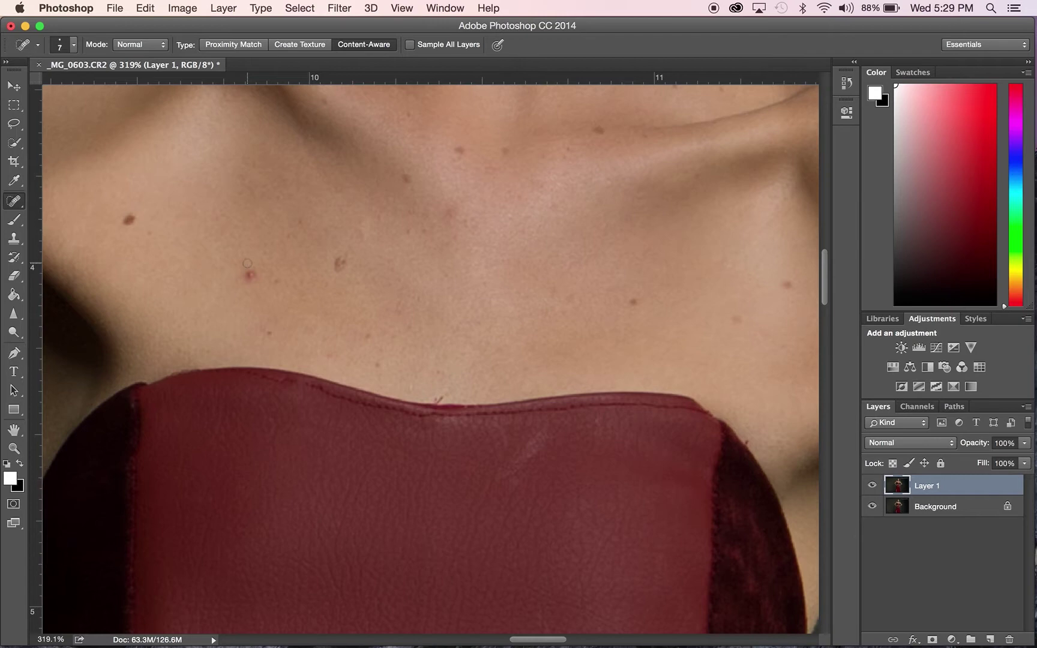
click(276, 286)
Examine the face, shoulders and whole figure for remaining blemishes.
scroll(602, 278, up, 10)
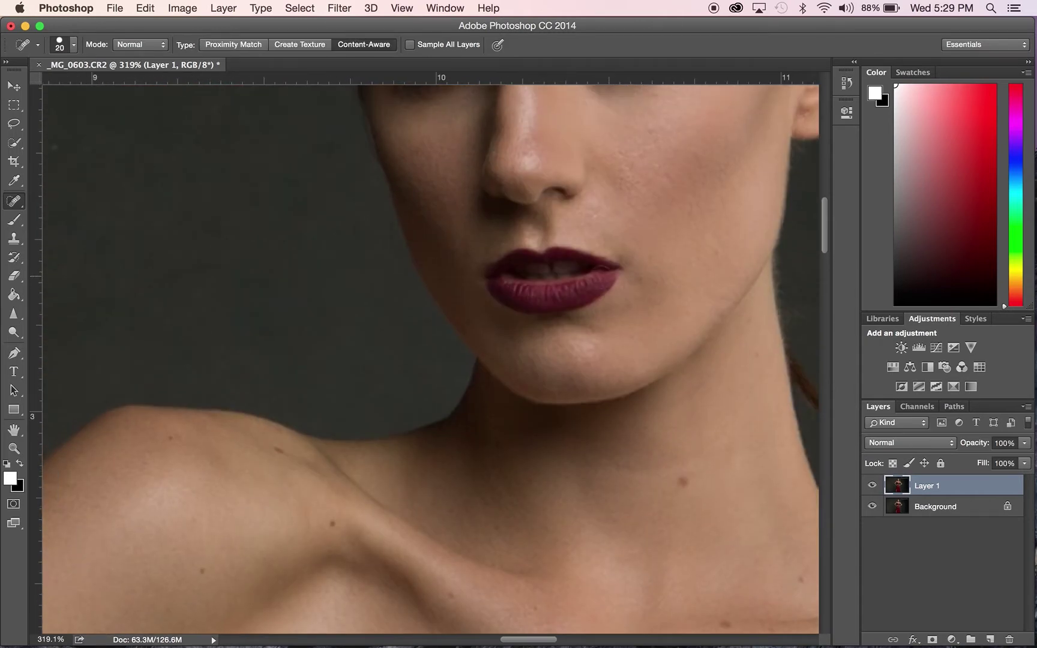
scroll(600, 277, up, 10)
scroll(600, 278, right, 3)
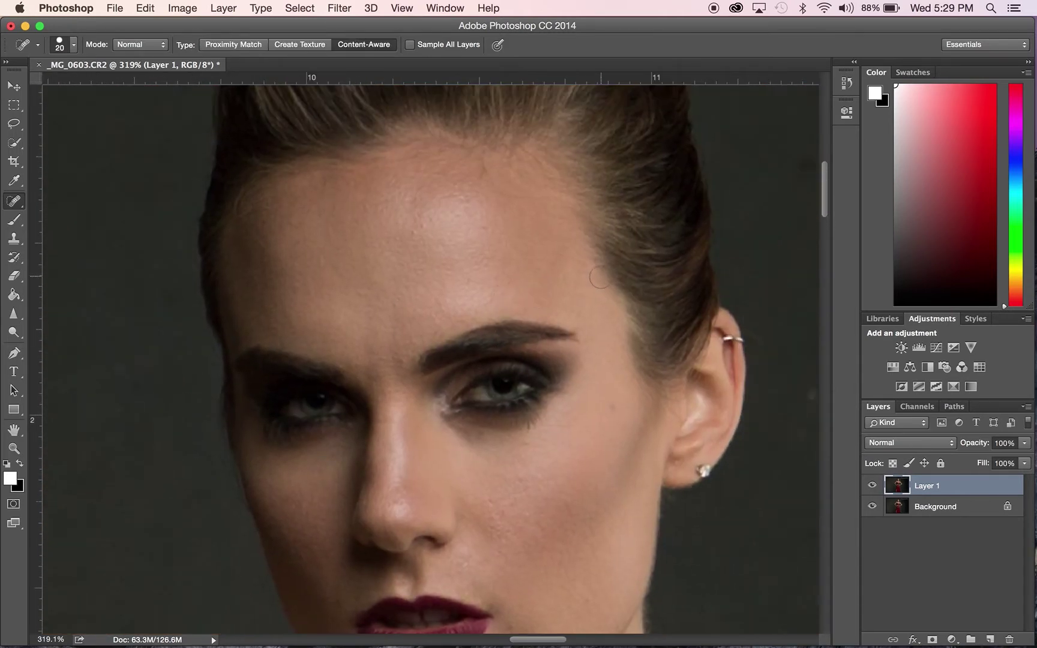
scroll(600, 277, down, 10)
scroll(600, 278, left, 5)
scroll(600, 278, up, 2)
scroll(600, 278, down, 5)
scroll(600, 277, down, 5)
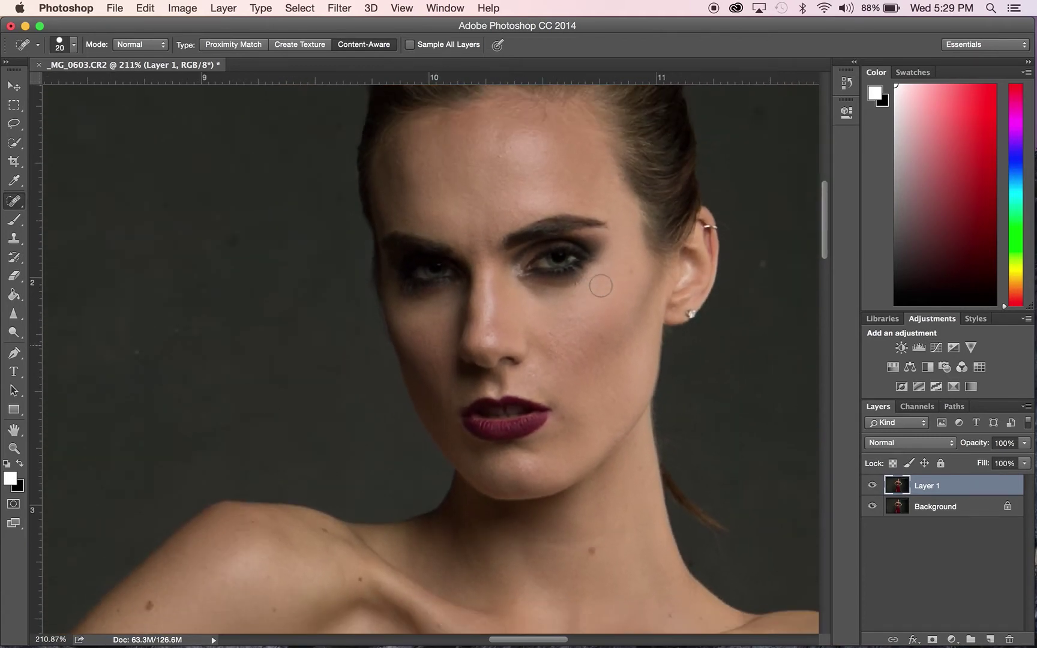
scroll(600, 286, down, 8)
scroll(601, 286, down, 5)
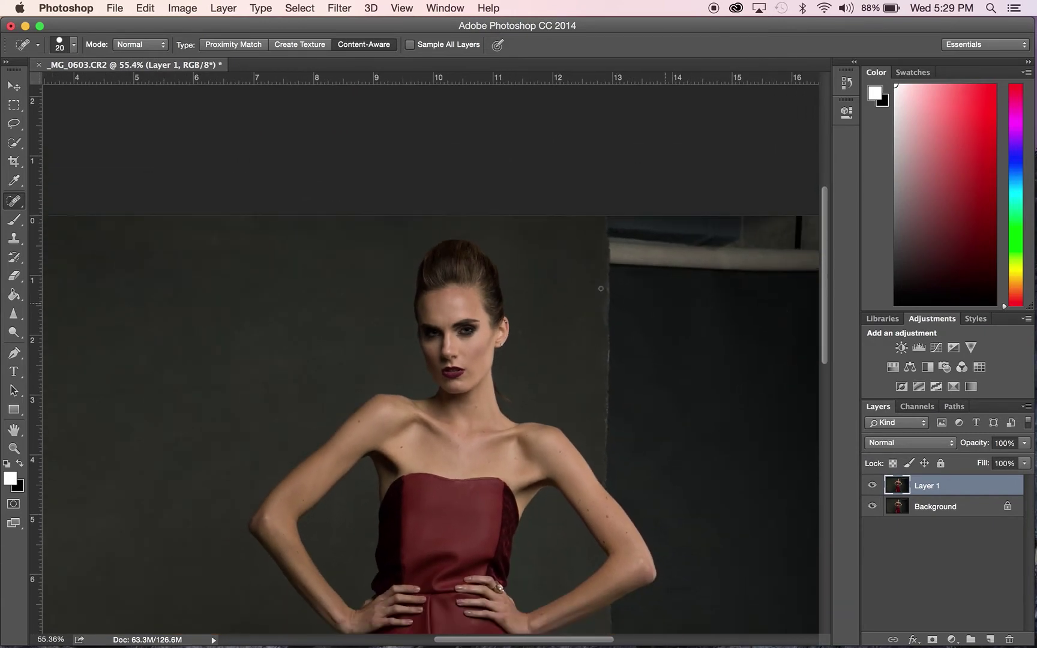
scroll(600, 288, down, 5)
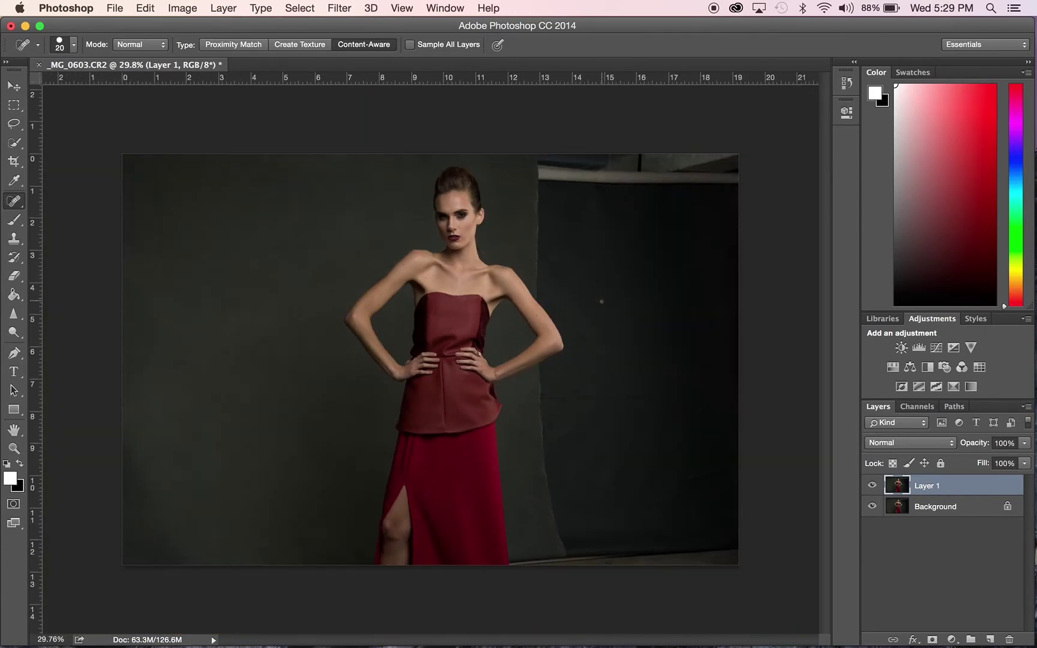
scroll(601, 301, up, 1)
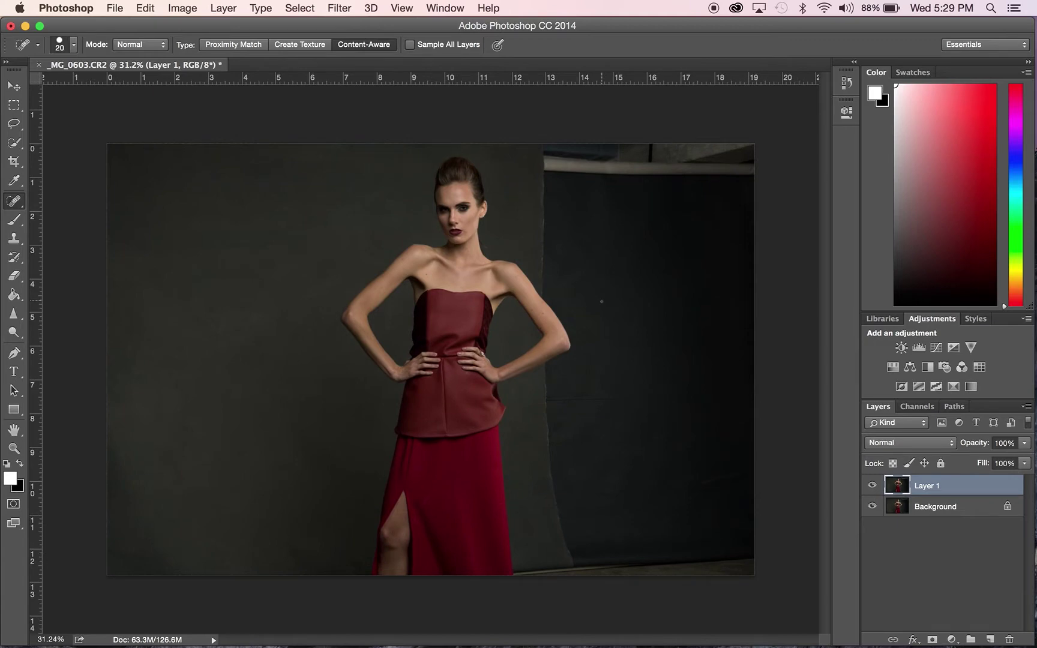
Duplicate the retouched Layer 1 and set the Clone Stamp opacity to 12%.
key(super+j)
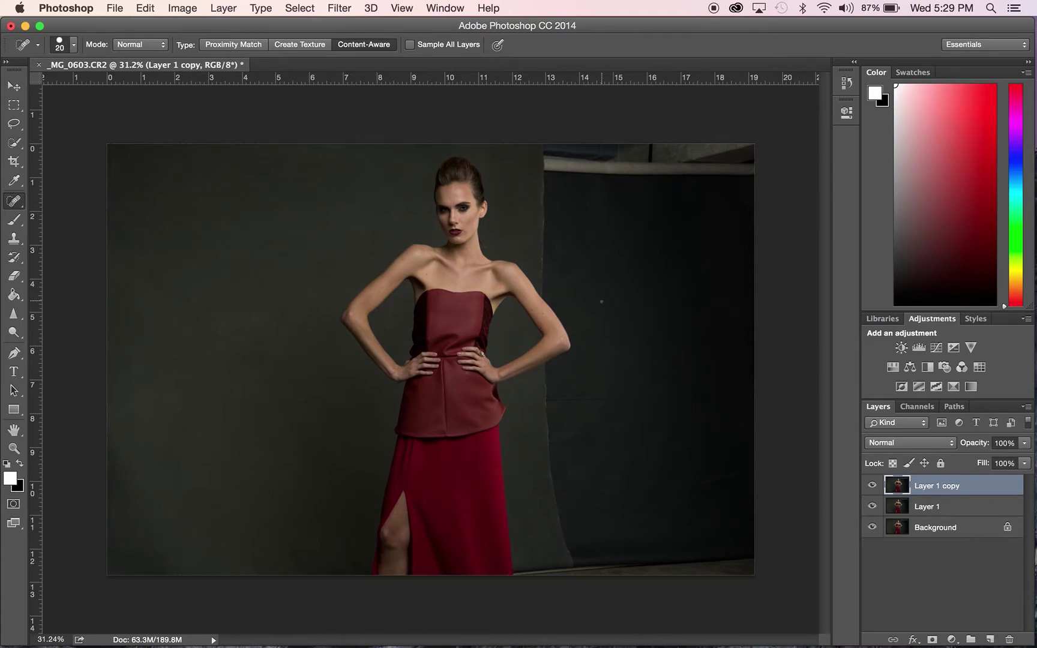
key(s)
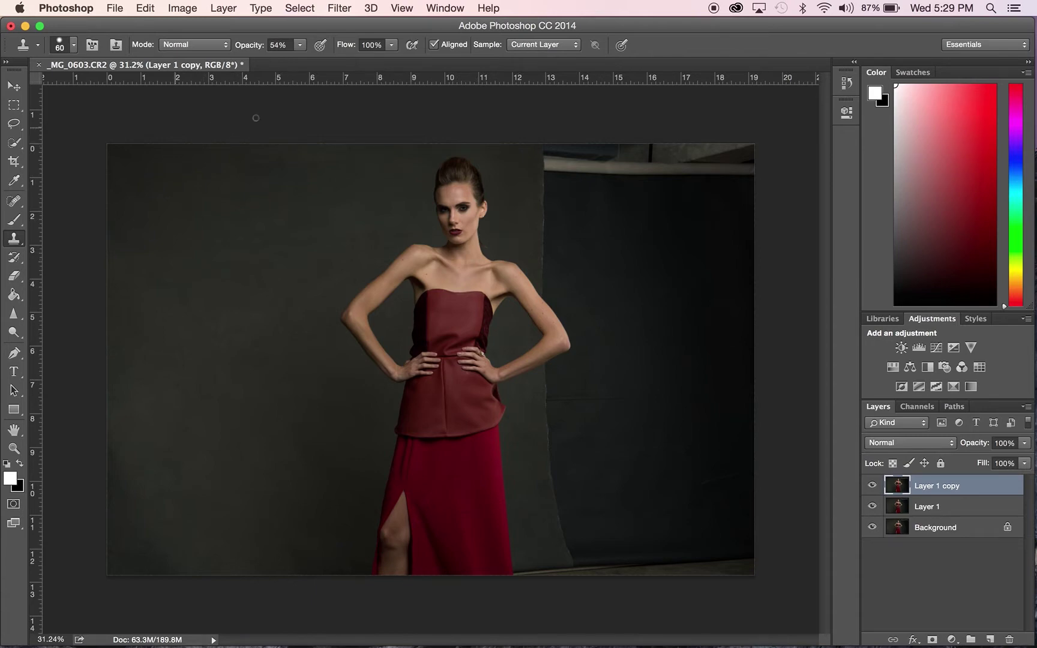
click(300, 45)
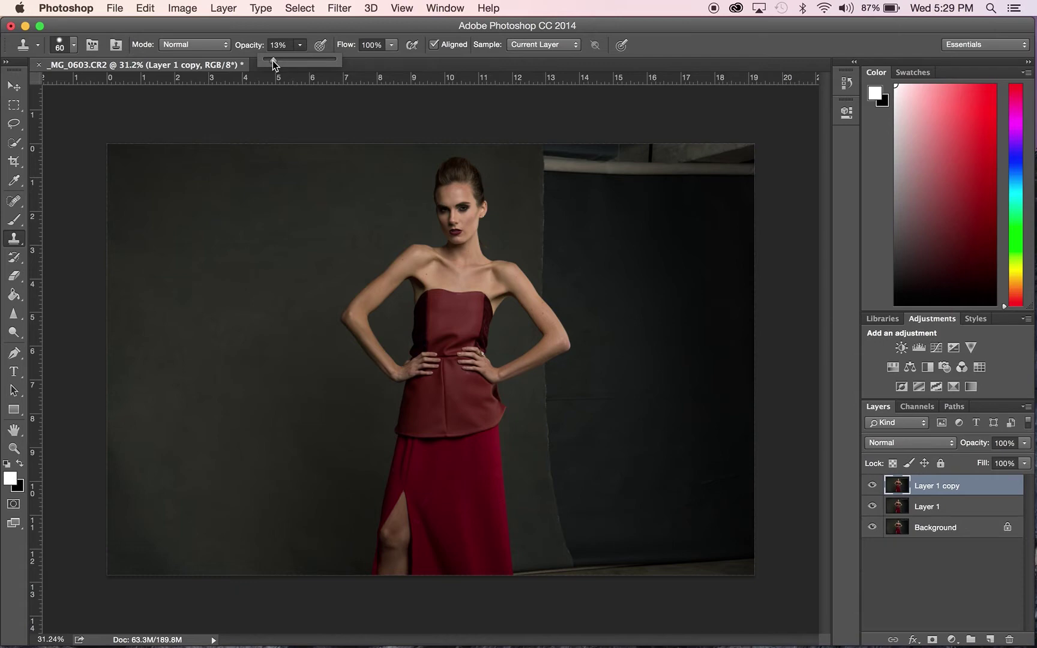
drag(270, 60, 272, 59)
scroll(454, 252, up, 5)
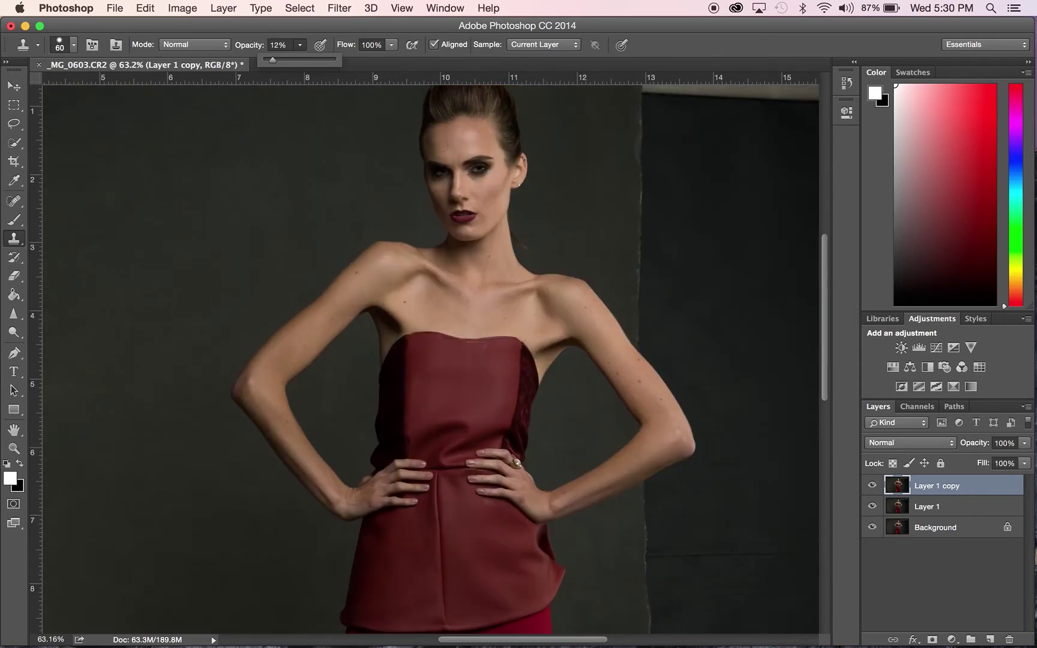
scroll(441, 143, up, 3)
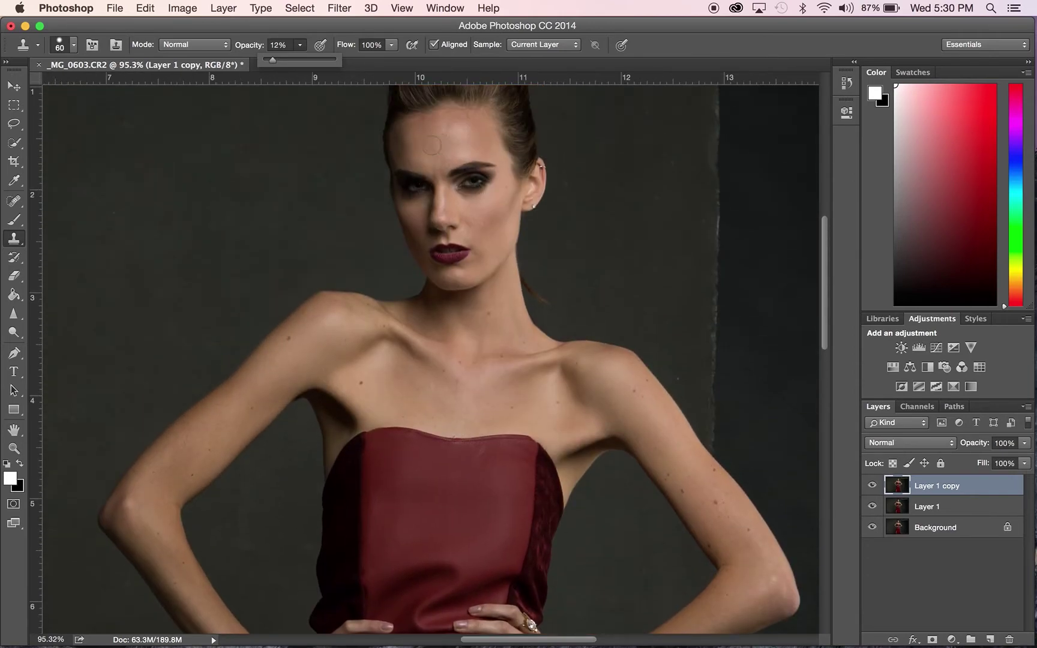
Soften the Clone Stamp brush to 23% hardness.
click(74, 46)
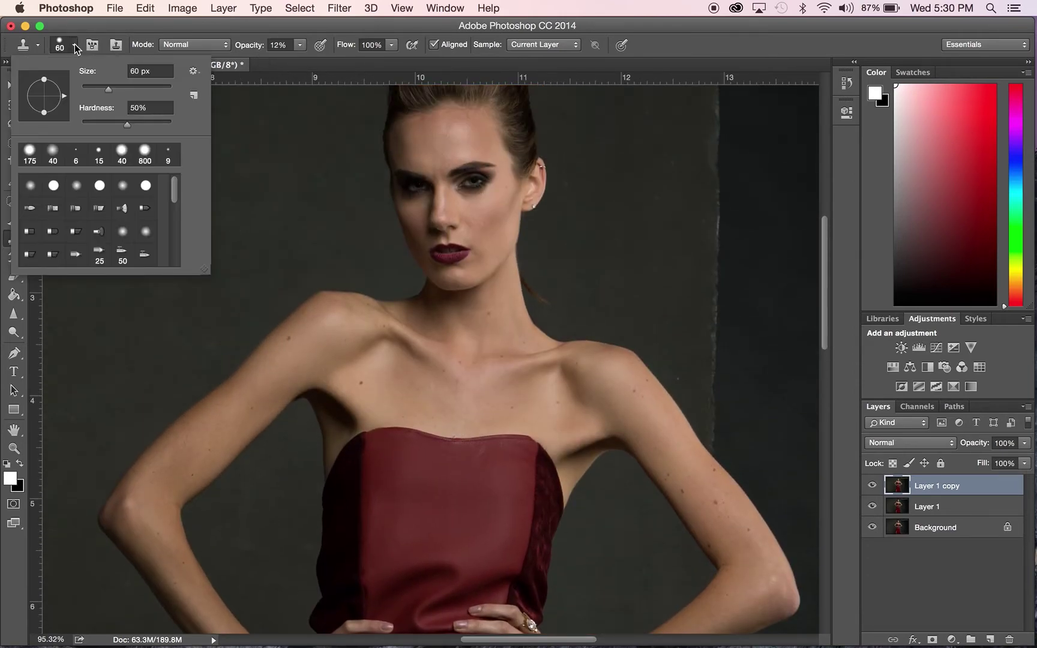
click(103, 124)
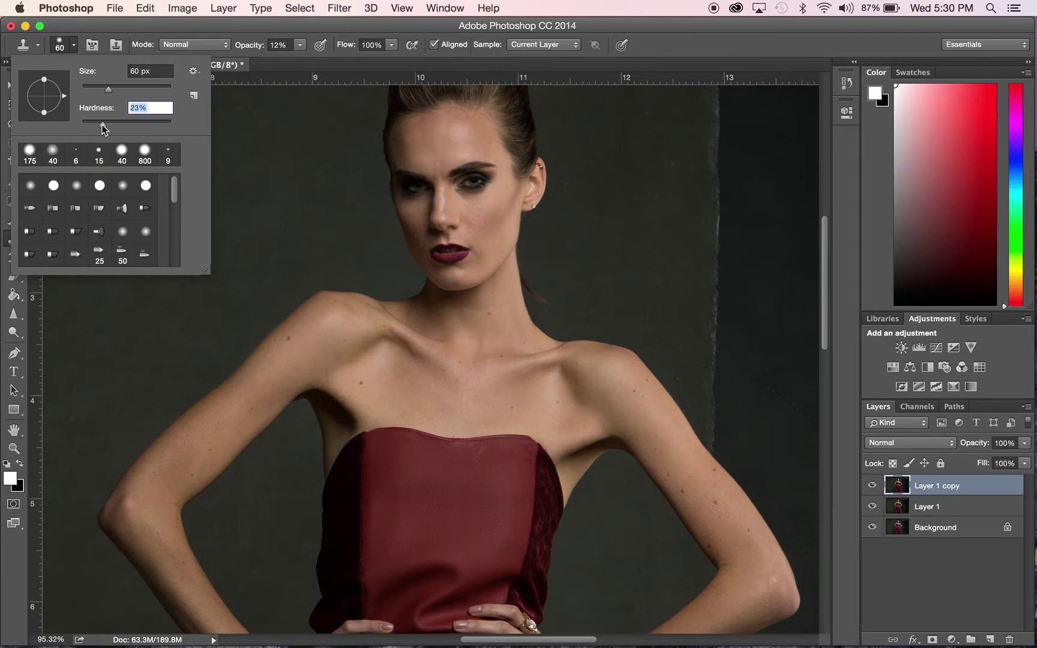
click(353, 256)
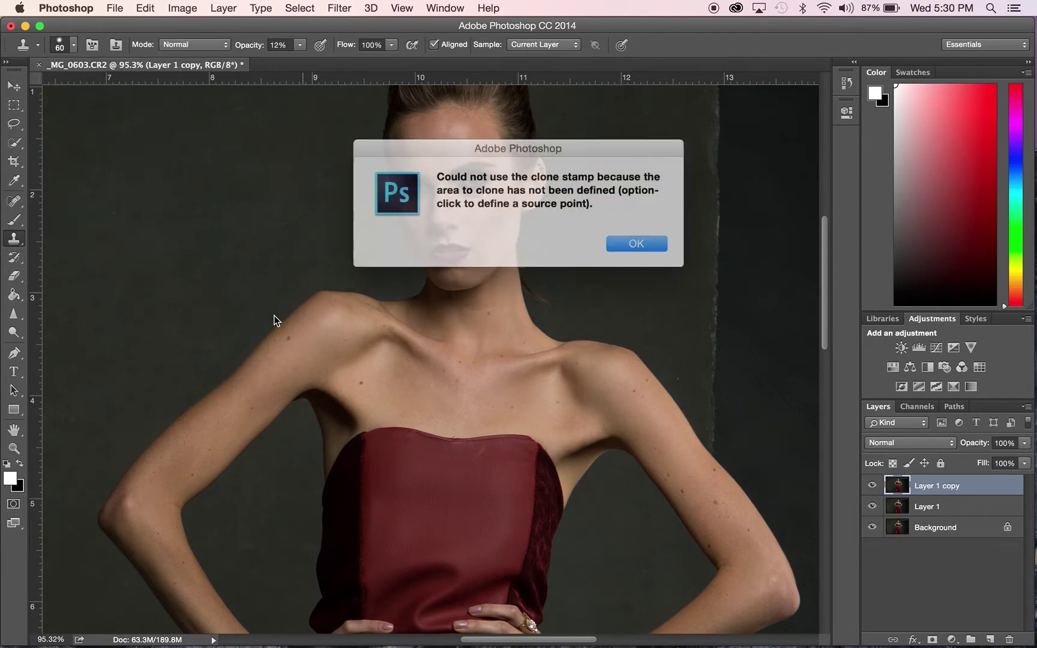
key(Return)
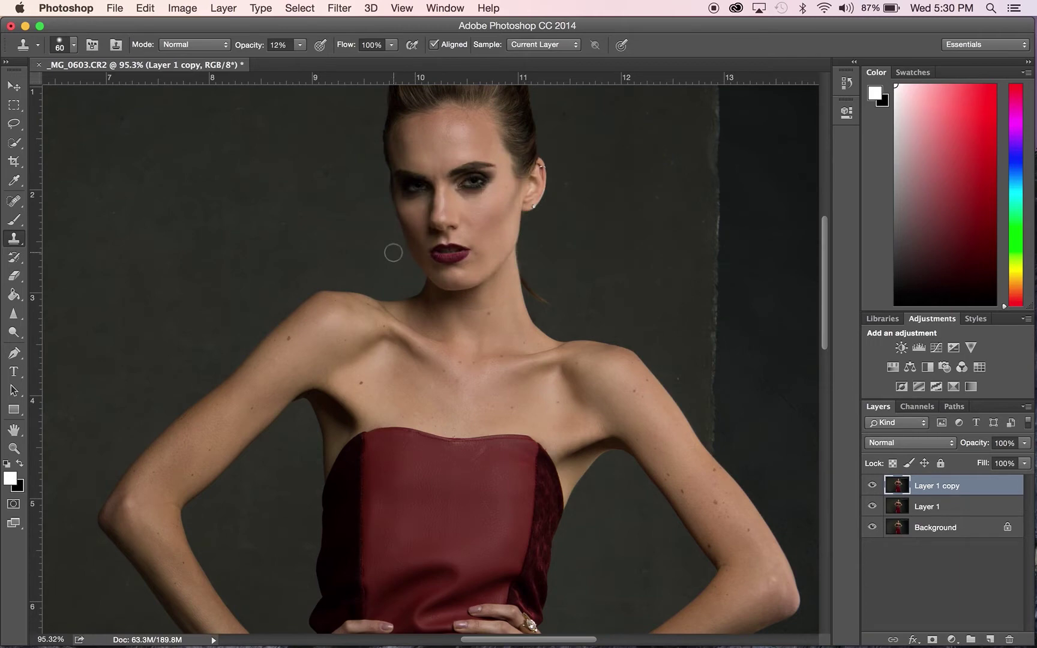
Sample clean skin near the collarbone and even out the neck skin with a 60 px Clone Stamp at 12% opacity.
key(bracketright)
key(bracketright)
key(bracketright)
alt+click(433, 357)
scroll(459, 346, up, 5)
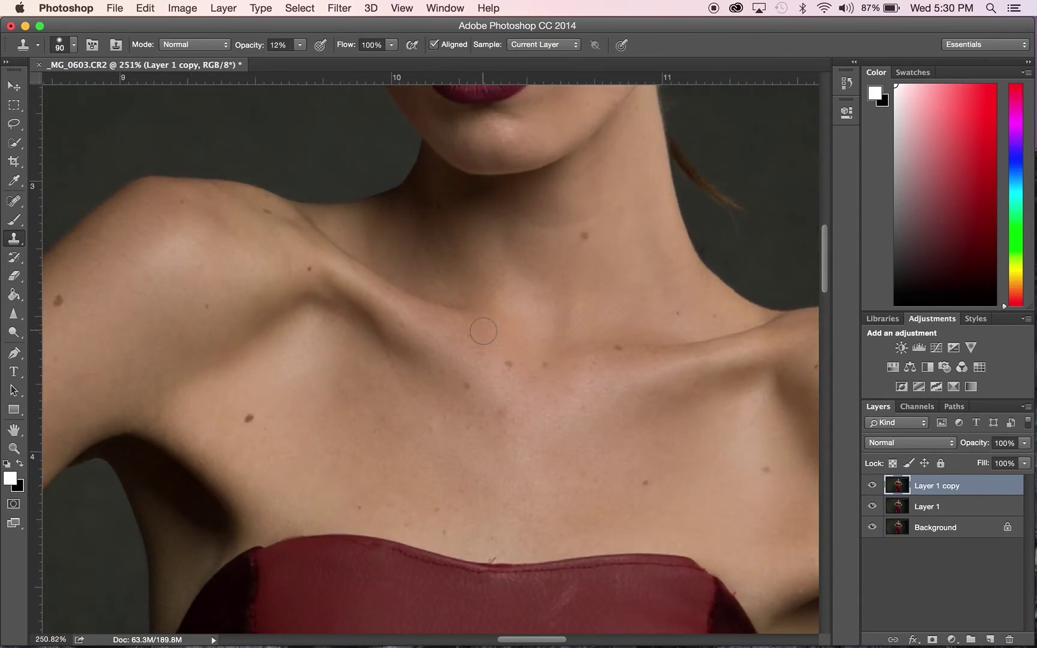
key(bracketleft)
key(bracketleft)
key(bracketleft)
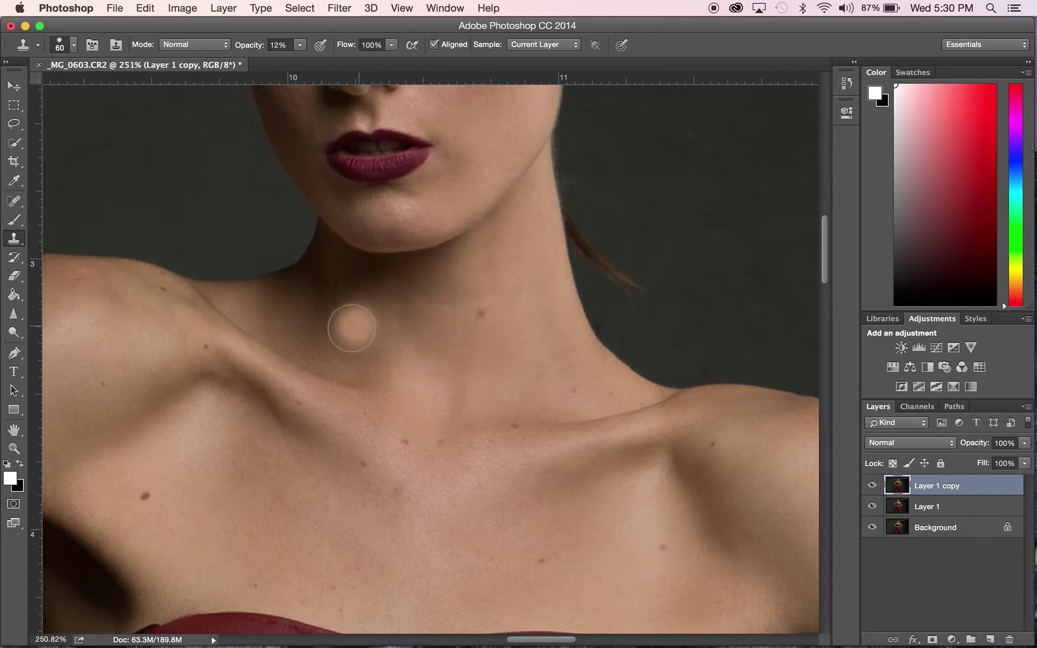
mouse_move(414, 297)
mouse_down()
mouse_move(408, 335)
mouse_move(445, 281)
mouse_move(383, 328)
mouse_move(389, 307)
mouse_move(365, 342)
mouse_move(338, 306)
mouse_move(346, 331)
mouse_move(345, 272)
mouse_move(417, 274)
mouse_move(367, 282)
mouse_move(328, 264)
mouse_move(302, 326)
mouse_move(323, 349)
mouse_move(264, 306)
mouse_move(321, 274)
mouse_move(330, 248)
mouse_move(335, 284)
mouse_move(406, 285)
mouse_move(393, 330)
mouse_move(455, 344)
mouse_move(543, 328)
mouse_up()
key(super+alt+z)
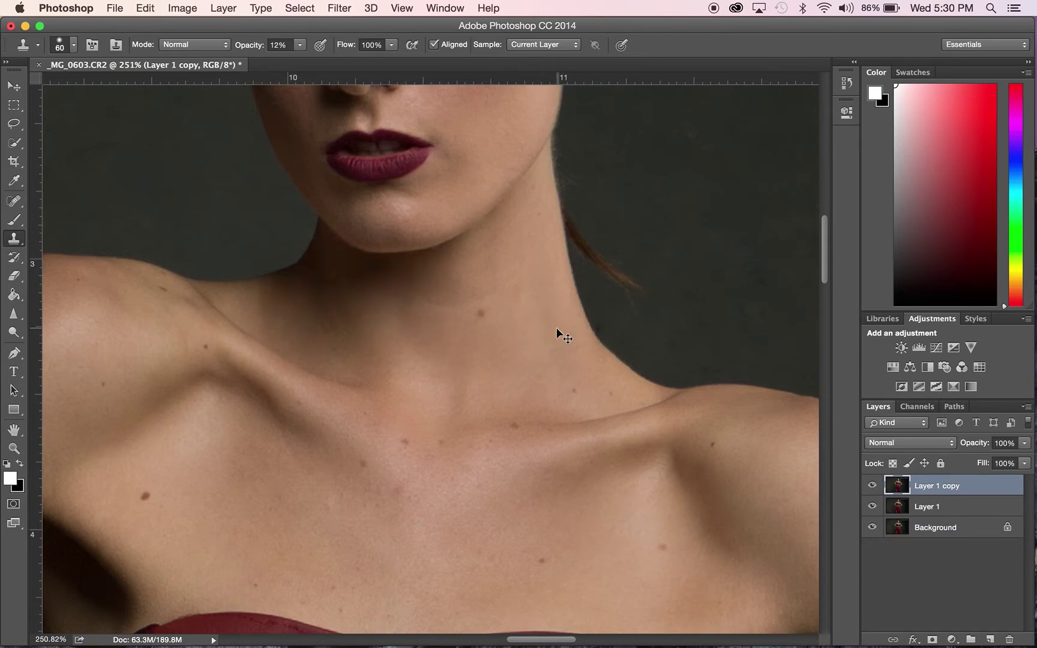
key(super+alt+z)
key(super+alt+z)
key(super+shift+z)
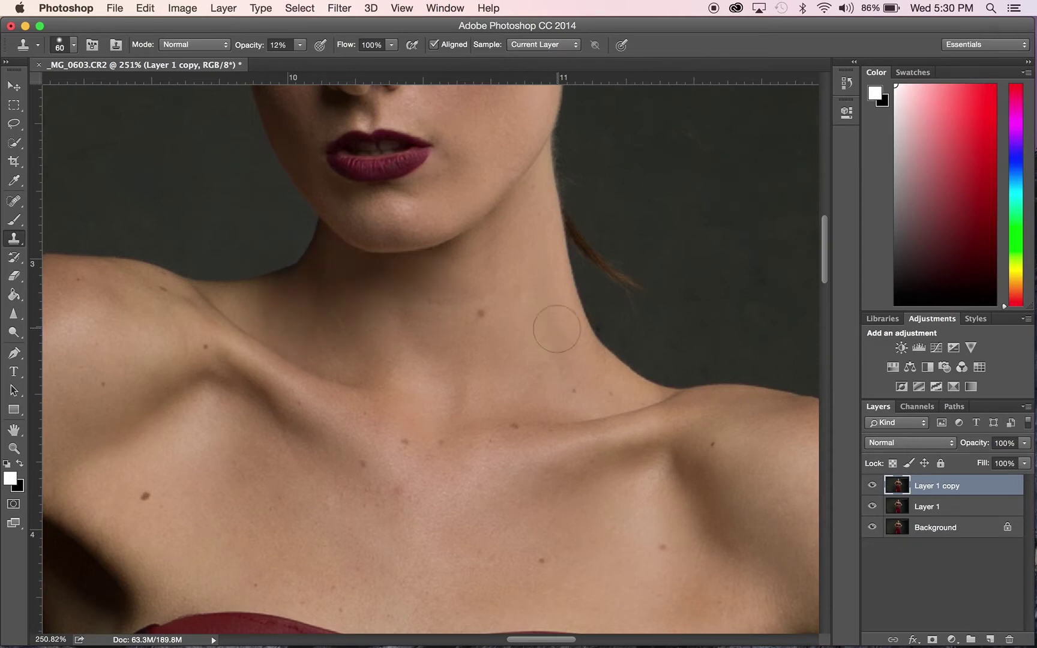
Try Clone Stamp dabs on the edge of the neck and the forehead, and undo them.
click(557, 329)
scroll(557, 329, down, 5)
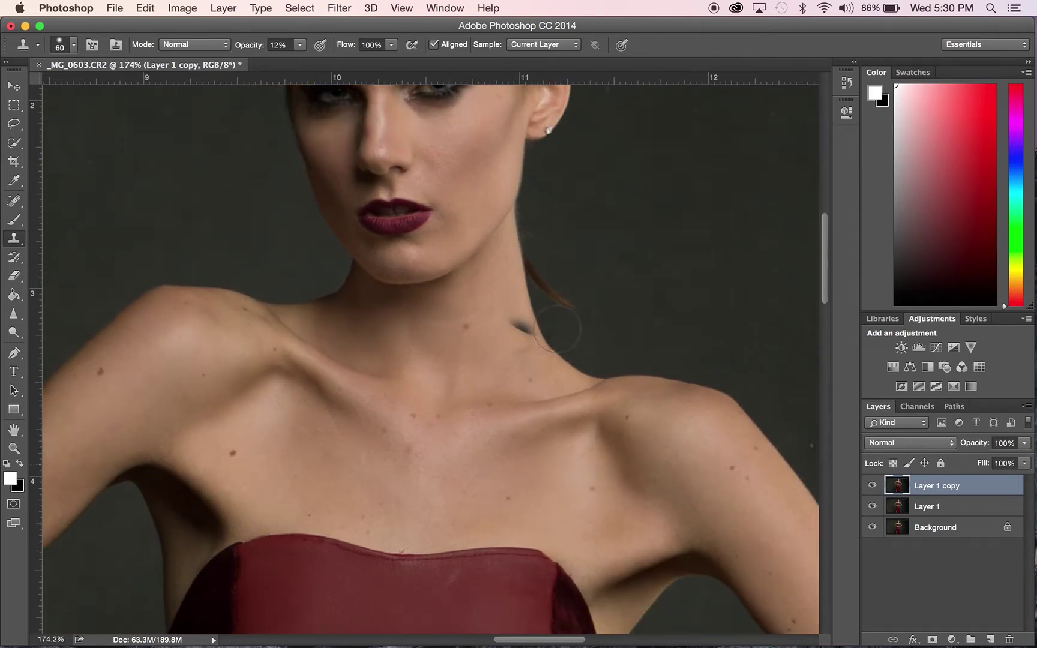
scroll(517, 349, up, 3)
click(517, 350)
scroll(517, 350, up, 1)
click(514, 345)
scroll(515, 348, up, 3)
key(super+alt+z)
click(447, 243)
key(super+alt+z)
Even out the forehead skin with 60 px Clone Stamp strokes at 12% opacity, sampling clean forehead skin.
mouse_move(393, 243)
mouse_down()
mouse_move(393, 224)
mouse_move(426, 214)
mouse_up()
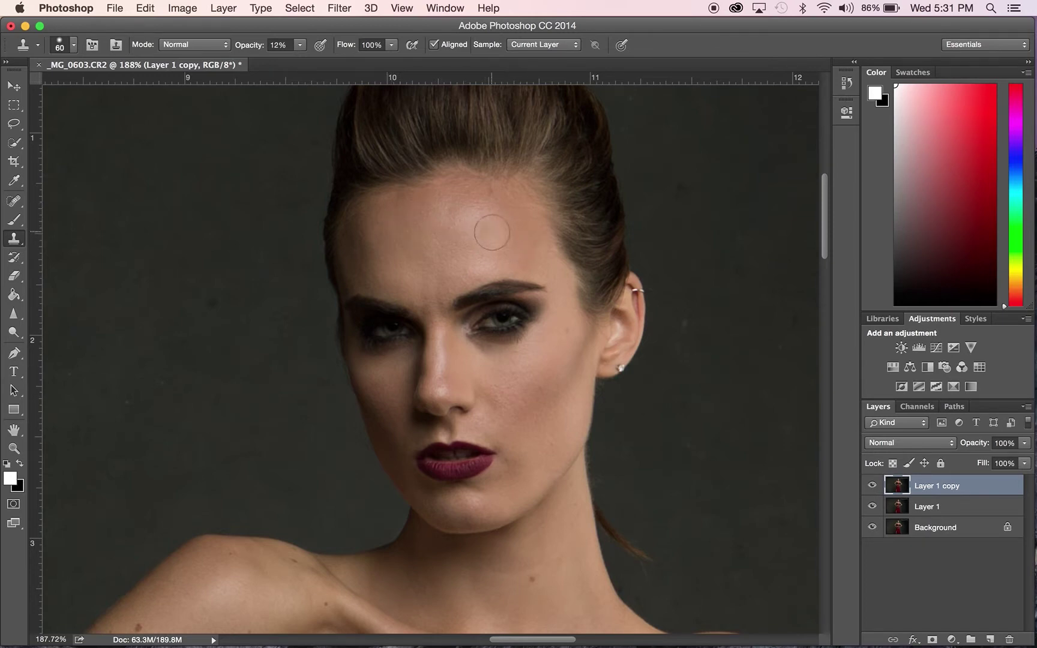
mouse_move(459, 231)
mouse_down()
mouse_move(440, 195)
mouse_move(477, 216)
mouse_up()
drag(394, 232, 365, 226)
alt+click(416, 243)
mouse_move(446, 269)
mouse_down()
mouse_move(451, 258)
mouse_move(514, 251)
mouse_up()
alt+click(497, 218)
Smooth the lit cheek, and the shaded cheek beside the nose, with the Clone Stamp at 12% opacity.
mouse_move(555, 381)
mouse_down()
mouse_move(550, 429)
mouse_move(529, 468)
mouse_move(539, 445)
mouse_move(516, 421)
mouse_up()
mouse_move(502, 383)
mouse_down()
mouse_move(525, 372)
mouse_move(532, 407)
mouse_move(505, 375)
mouse_move(512, 414)
mouse_move(508, 396)
mouse_move(498, 417)
mouse_move(507, 377)
mouse_move(511, 405)
mouse_move(527, 375)
mouse_move(474, 360)
mouse_move(499, 369)
mouse_move(485, 359)
mouse_move(501, 364)
mouse_move(530, 354)
mouse_up()
mouse_move(393, 396)
mouse_down()
mouse_move(382, 366)
mouse_move(375, 389)
mouse_move(381, 377)
mouse_move(394, 423)
mouse_move(370, 364)
mouse_move(364, 394)
mouse_move(393, 401)
mouse_move(395, 425)
mouse_up()
alt+click(390, 402)
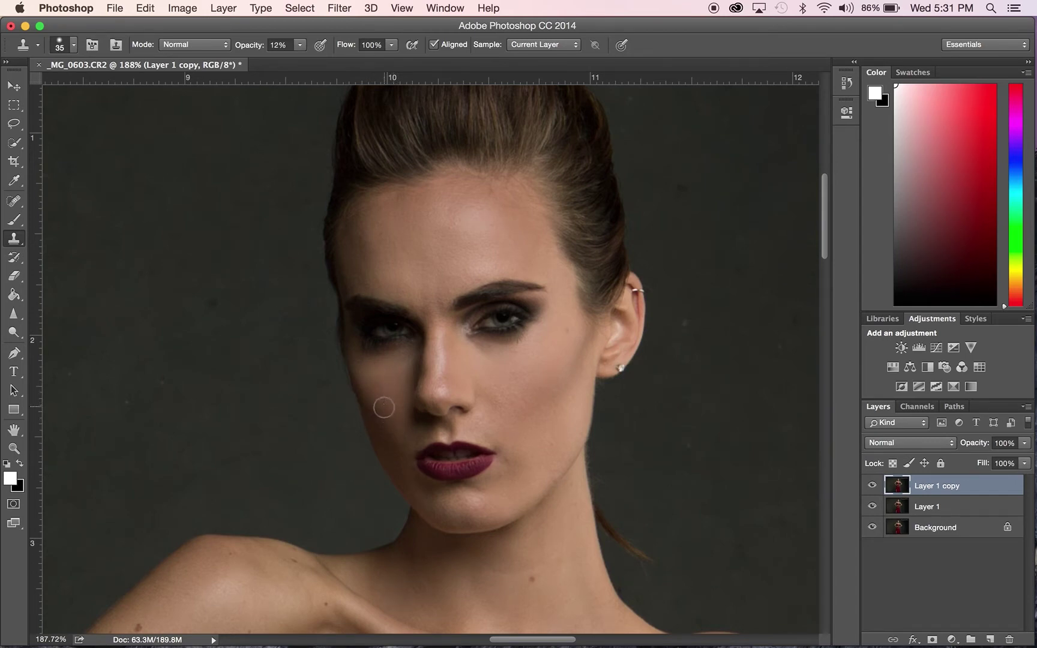
drag(397, 386, 397, 384)
Resize the Clone Stamp brush and smooth the skin between the eyebrows and on the lower forehead using a sample from just above.
key(bracketleft)
key(bracketleft)
key(bracketright)
key(bracketleft)
alt+click(416, 275)
click(417, 311)
mouse_move(447, 279)
mouse_down()
mouse_move(425, 276)
mouse_move(423, 301)
mouse_move(442, 289)
mouse_move(431, 298)
mouse_move(418, 276)
mouse_up()
Smooth the lit cheek down to the jaw with a 45 px Clone Stamp at 12% opacity, sampling the upper cheek.
alt+click(547, 366)
drag(528, 421, 511, 471)
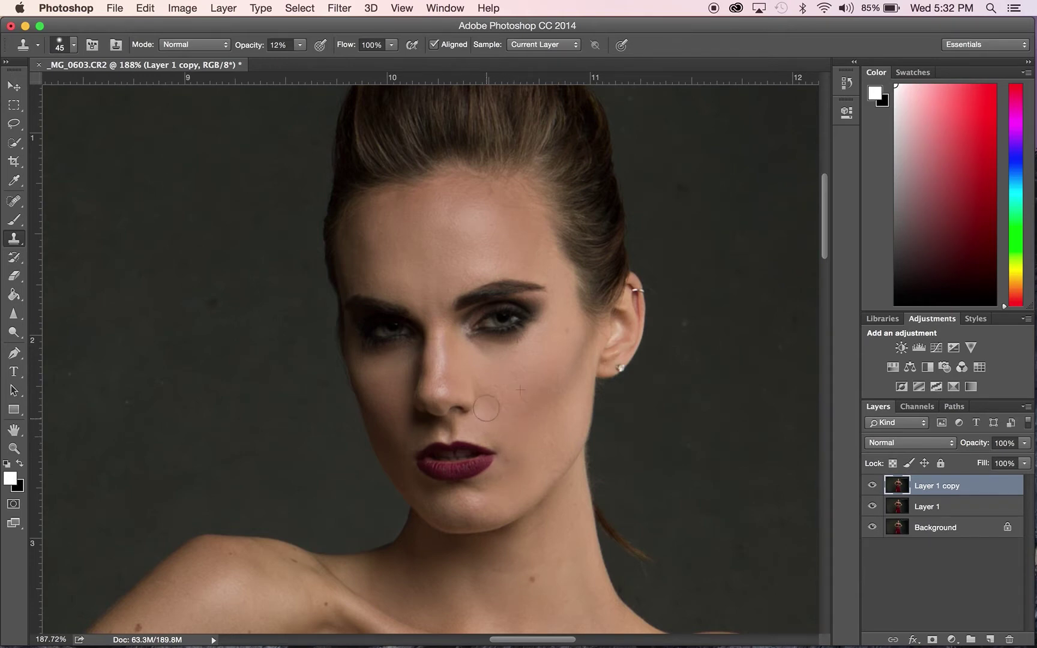
click(547, 422)
drag(536, 466, 549, 471)
Add an empty layer above Layer 1 copy and activate the Paint Bucket tool.
scroll(629, 440, down, 3)
scroll(632, 444, down, 6)
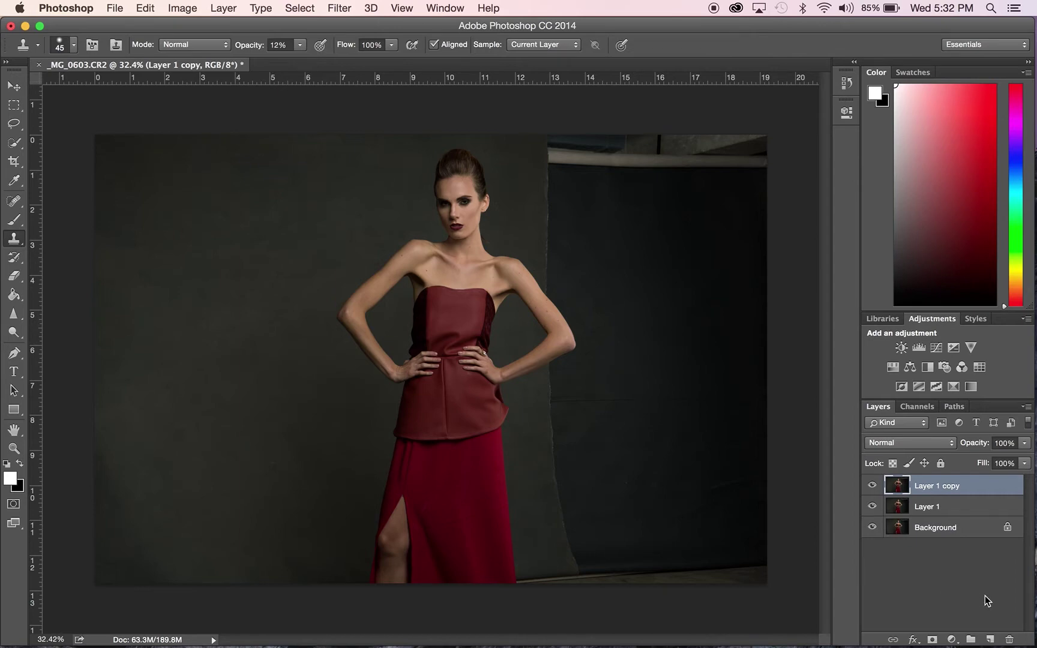
click(990, 639)
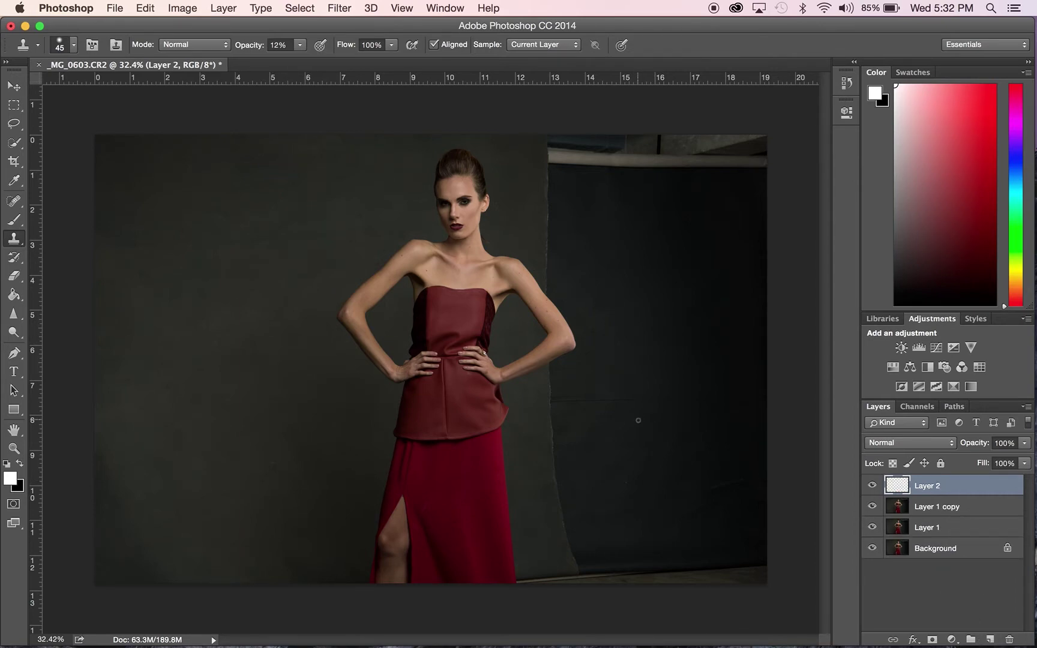
key(g)
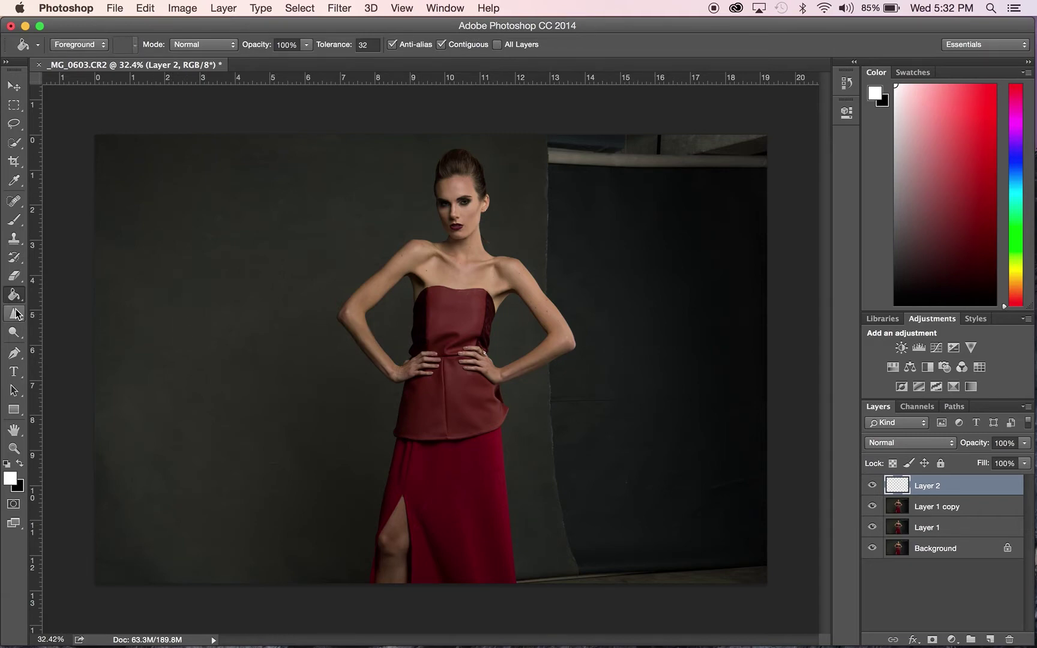
mouse_move(15, 295)
mouse_down()
mouse_move(56, 294)
mouse_move(14, 295)
mouse_move(65, 308)
mouse_up()
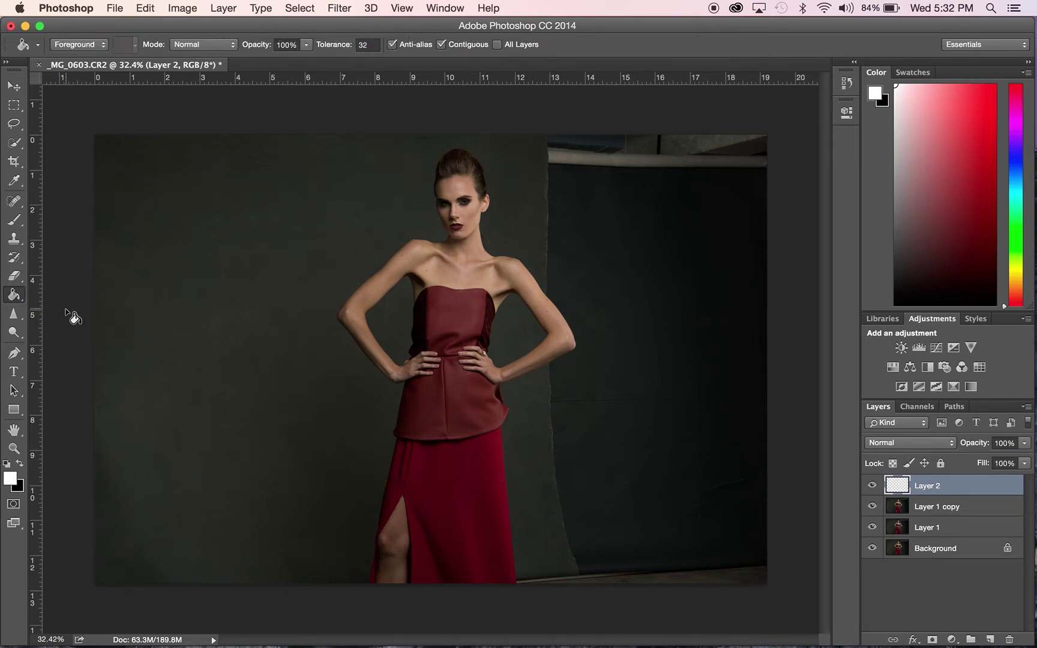
Set the foreground color to neutral gray 808080 for the Paint Bucket.
click(11, 478)
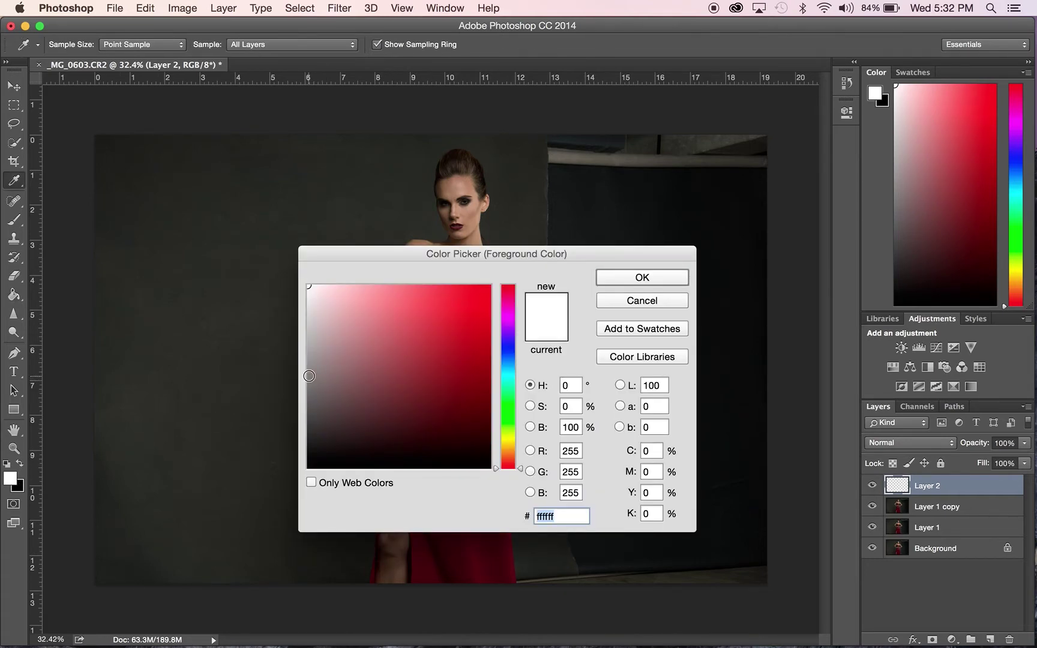
drag(309, 375, 305, 376)
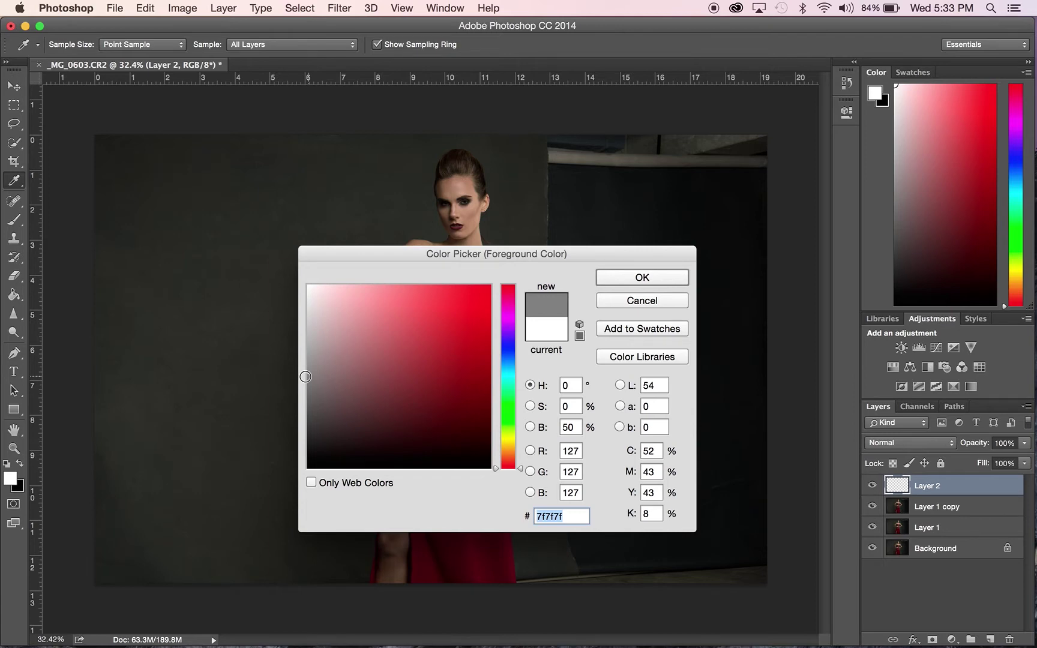
drag(305, 376, 305, 376)
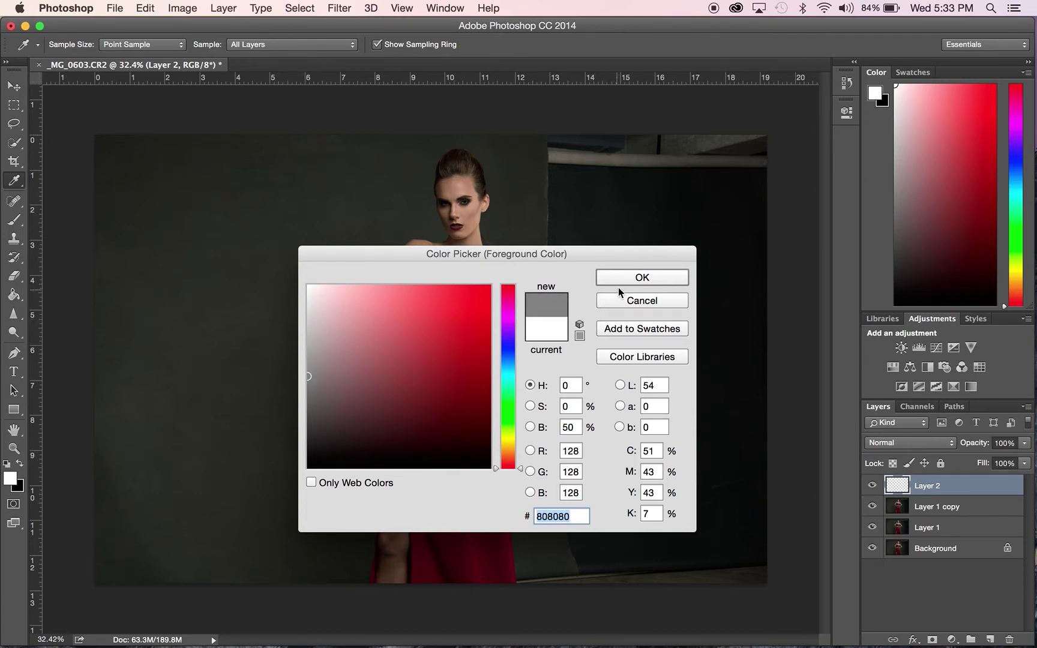
click(621, 278)
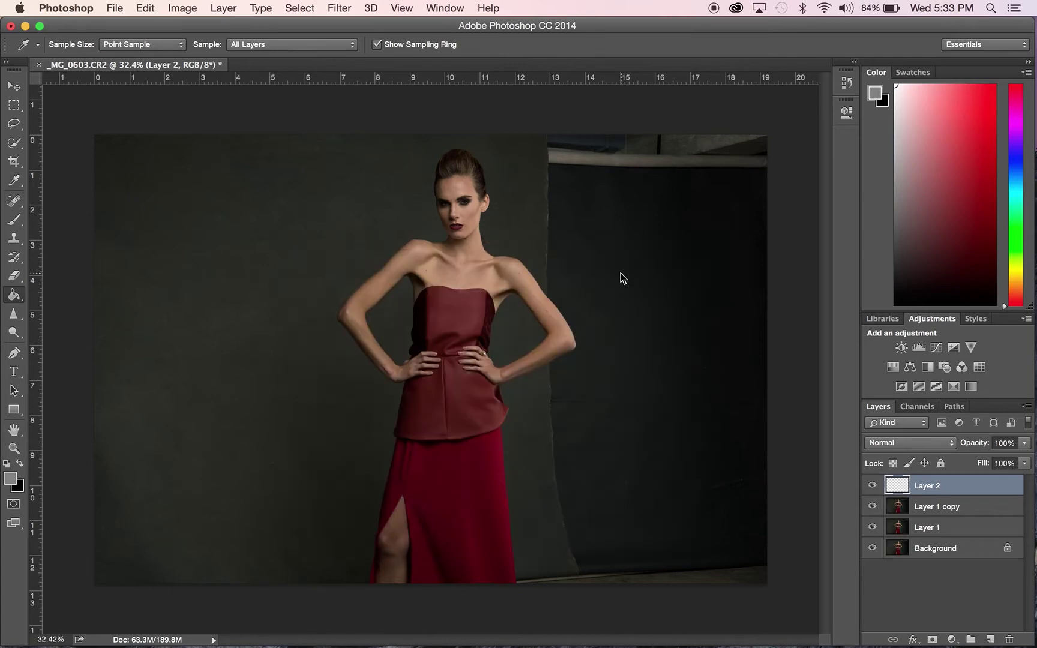
key(g)
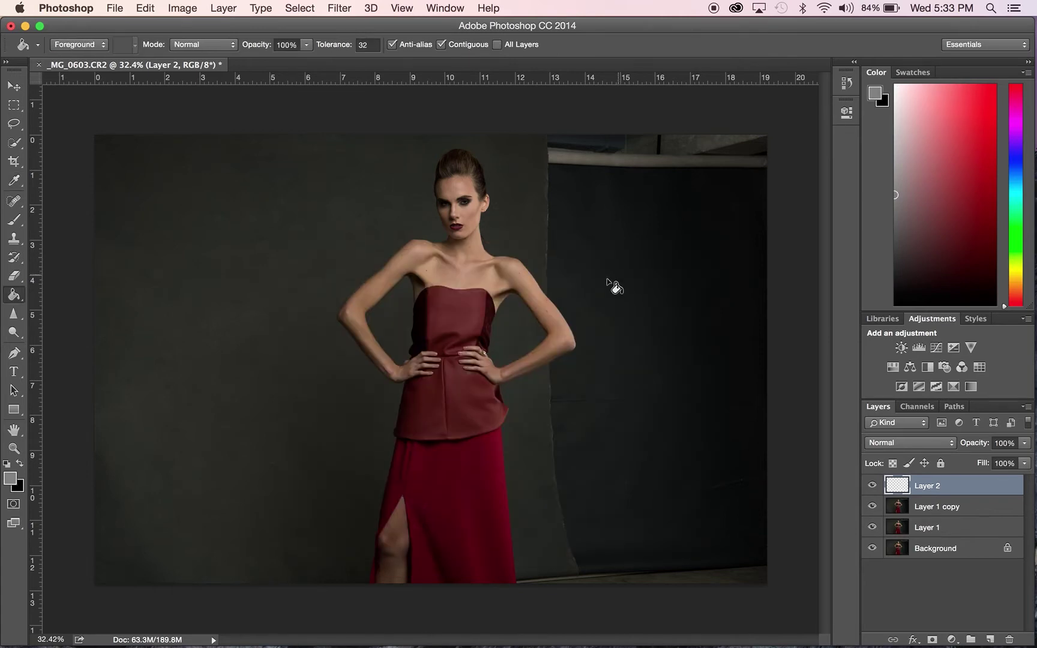
Fill Layer 2 with the gray foreground color and set its blend mode to Overlay, checking the image with the layer hidden and shown.
click(524, 321)
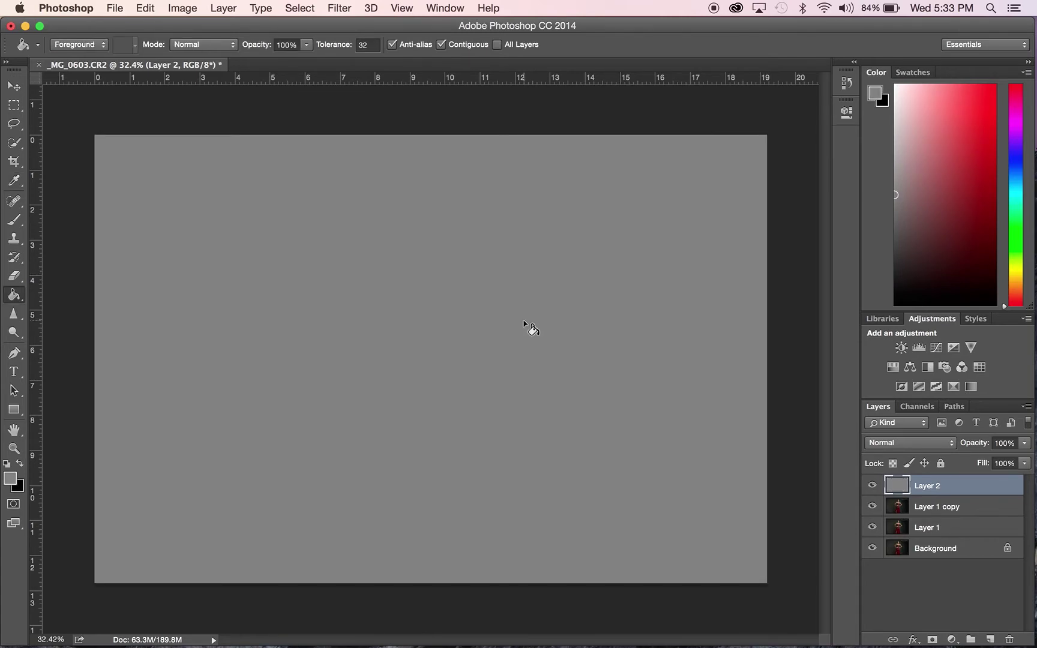
click(902, 447)
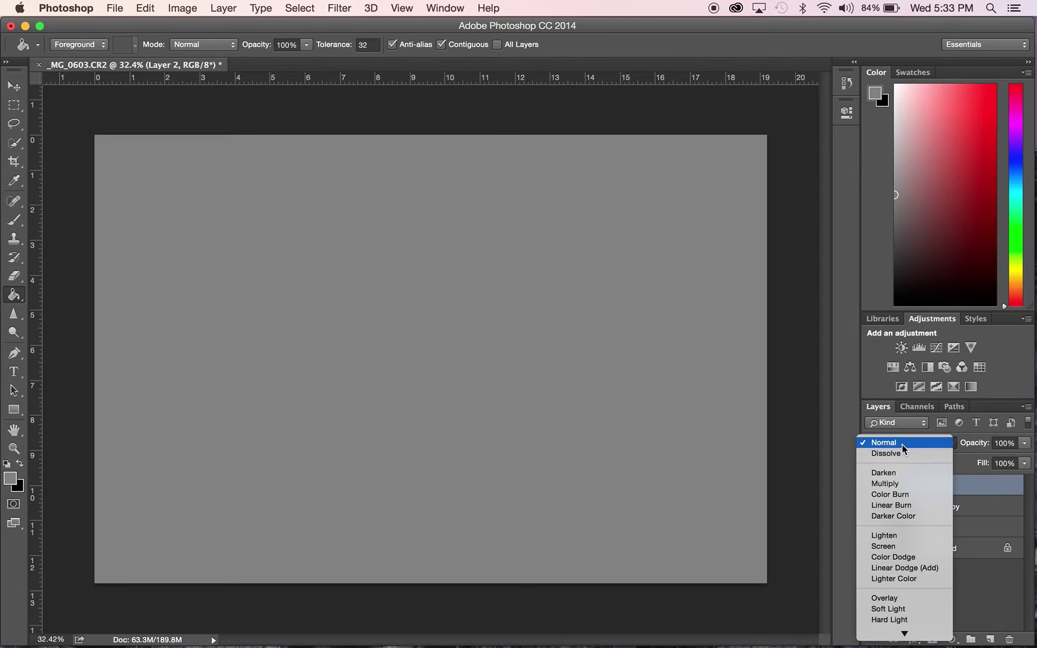
click(903, 599)
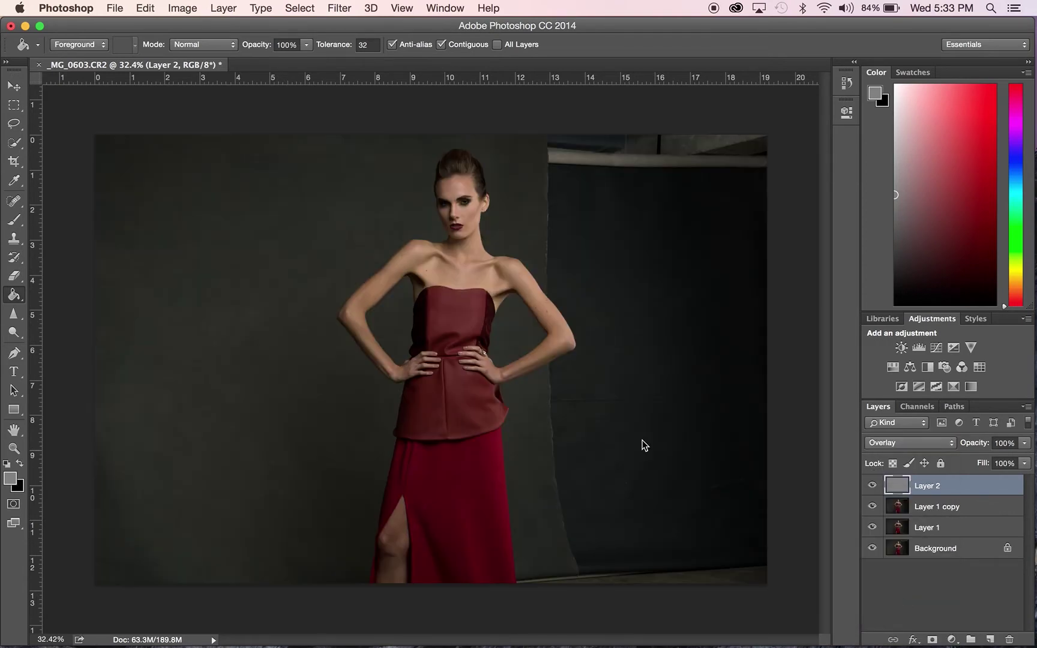
click(873, 486)
click(872, 486)
click(872, 486)
click(873, 486)
click(873, 486)
Activate the Dodge tool and enlarge its brush to 150 px.
key(o)
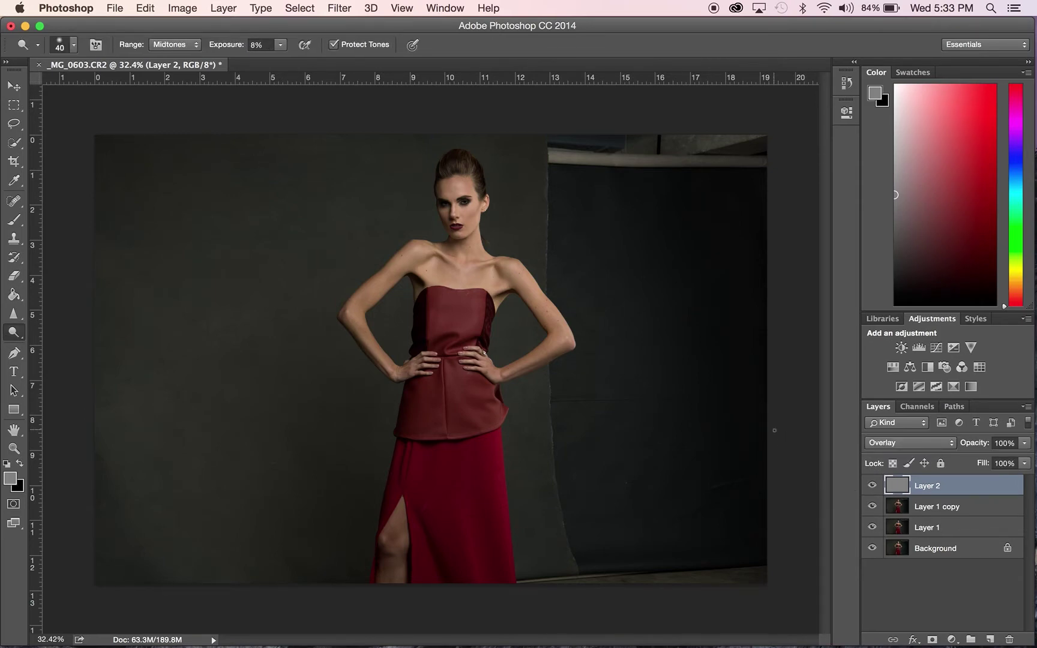
right_click(15, 332)
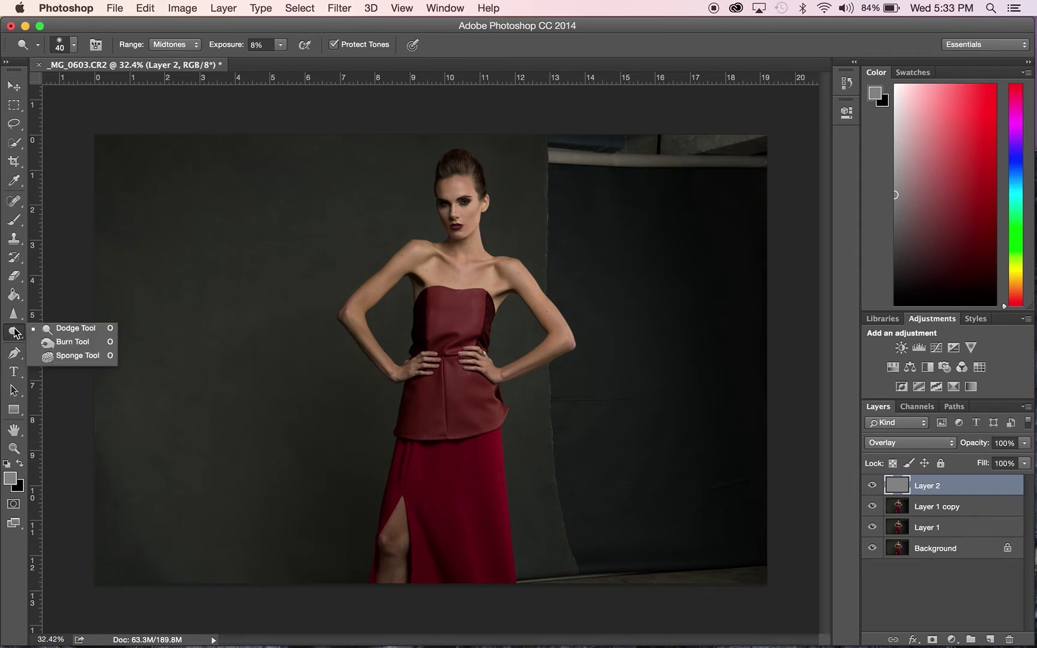
click(54, 331)
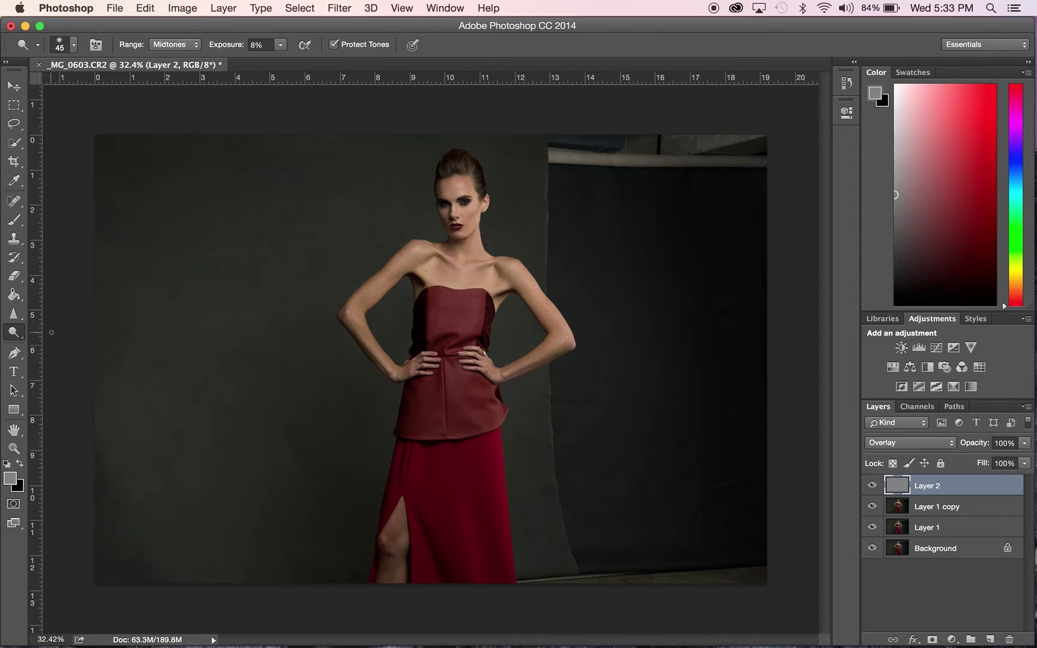
key(bracketright)
key(bracketright)
click(1024, 443)
Select the exposed leg on Layer 1 copy with Quick Selection, subtracting the dress edges along both sides of the slit.
scroll(382, 549, up, 6)
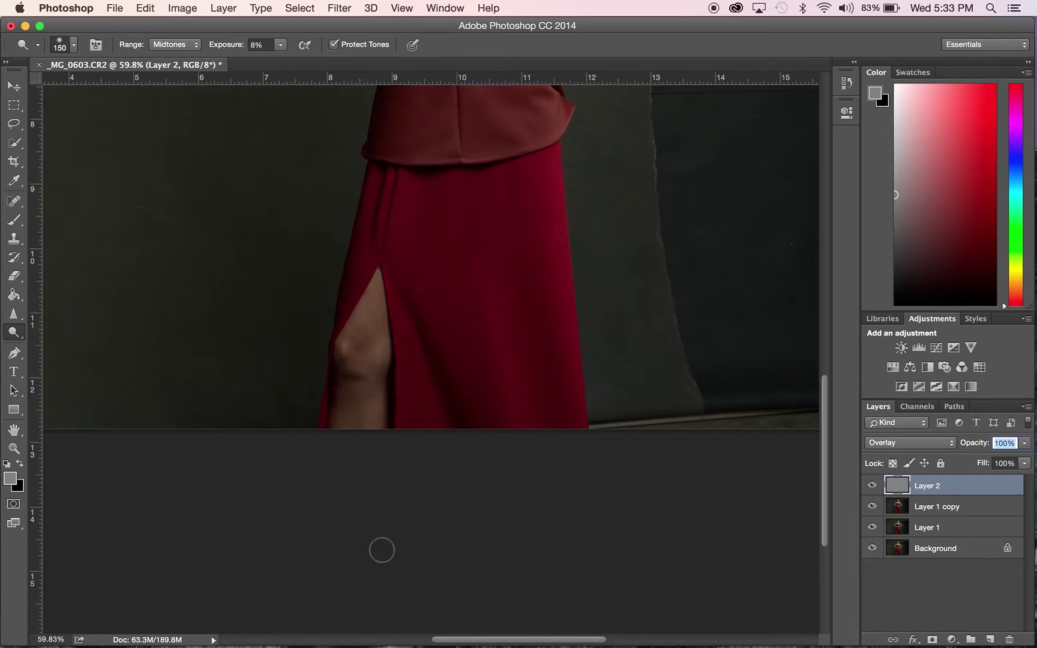
scroll(382, 550, up, 3)
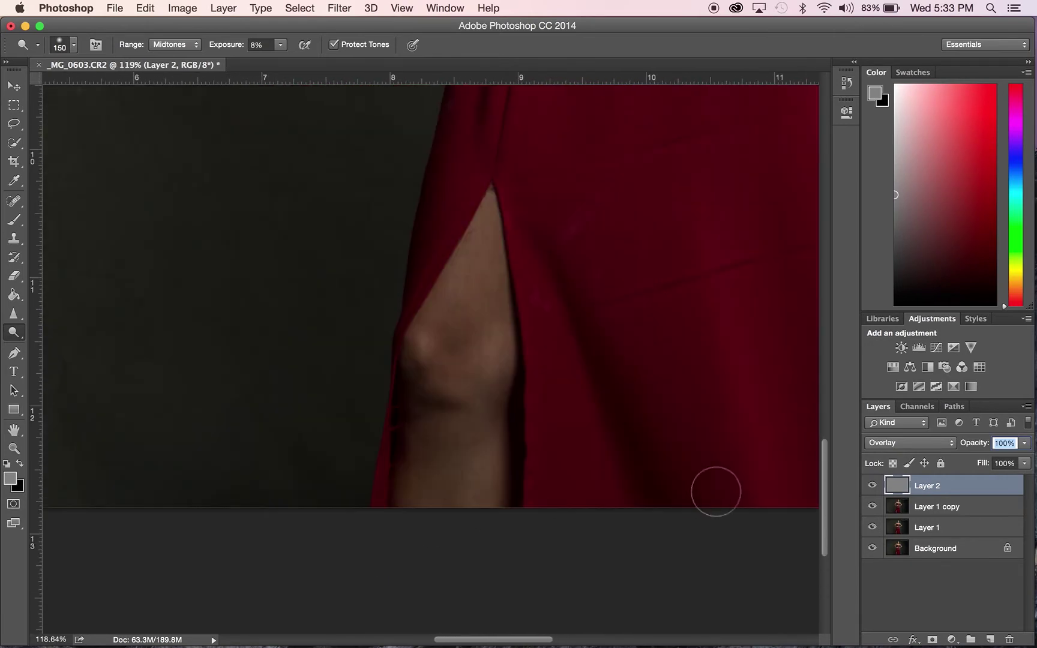
click(966, 508)
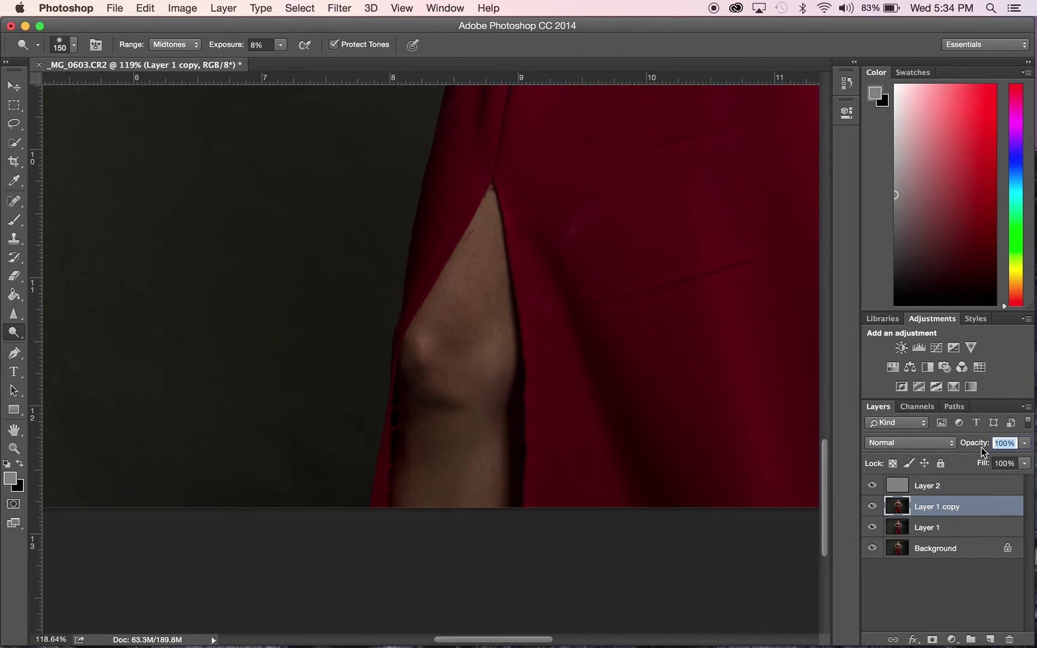
key(Return)
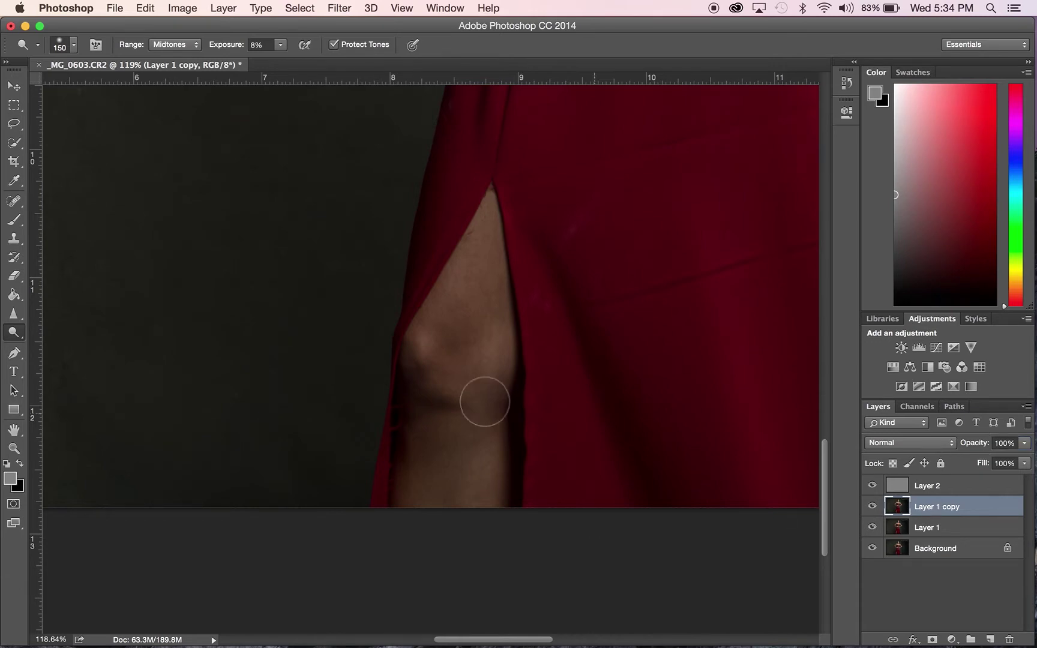
key(w)
mouse_move(464, 319)
mouse_down()
mouse_move(447, 446)
mouse_move(436, 450)
mouse_up()
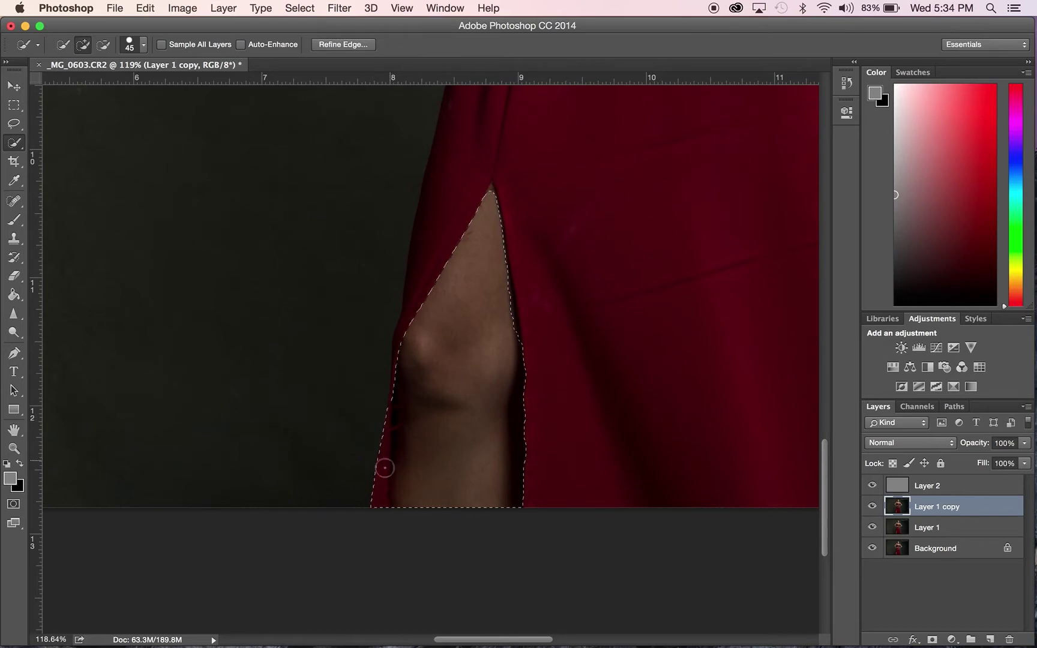
drag(370, 479, 378, 453)
alt+click(526, 368)
drag(524, 398, 530, 504)
drag(528, 357, 525, 330)
Refine the leg selection's edge with Smart Radius at 3.2 px, Smooth 22, Feather 2.0 px and Shift Edge +13%.
click(329, 45)
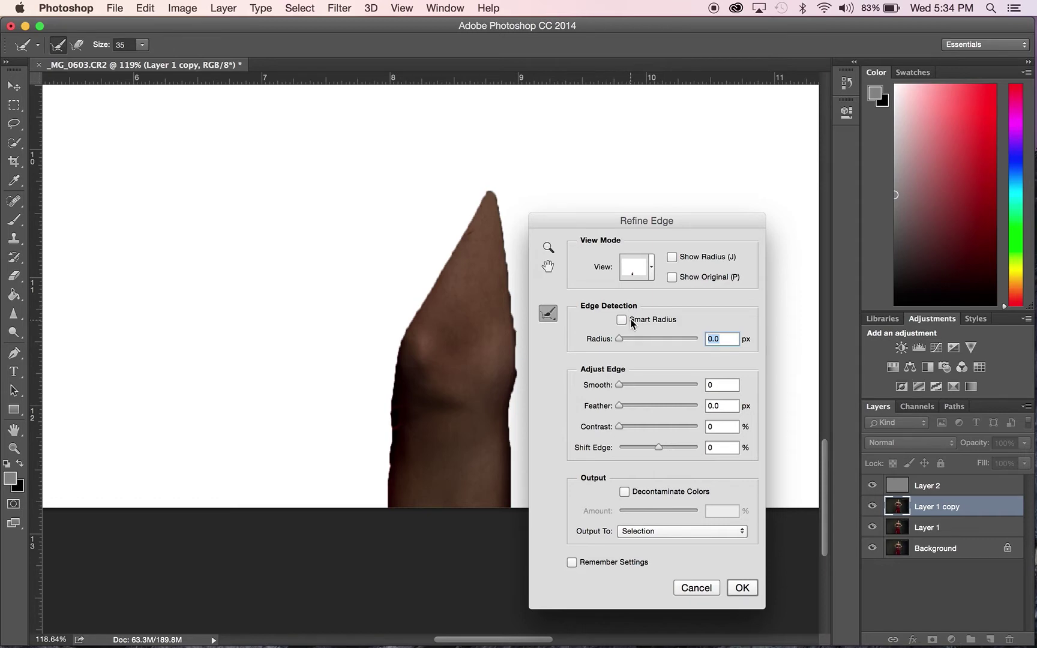
click(632, 339)
click(636, 385)
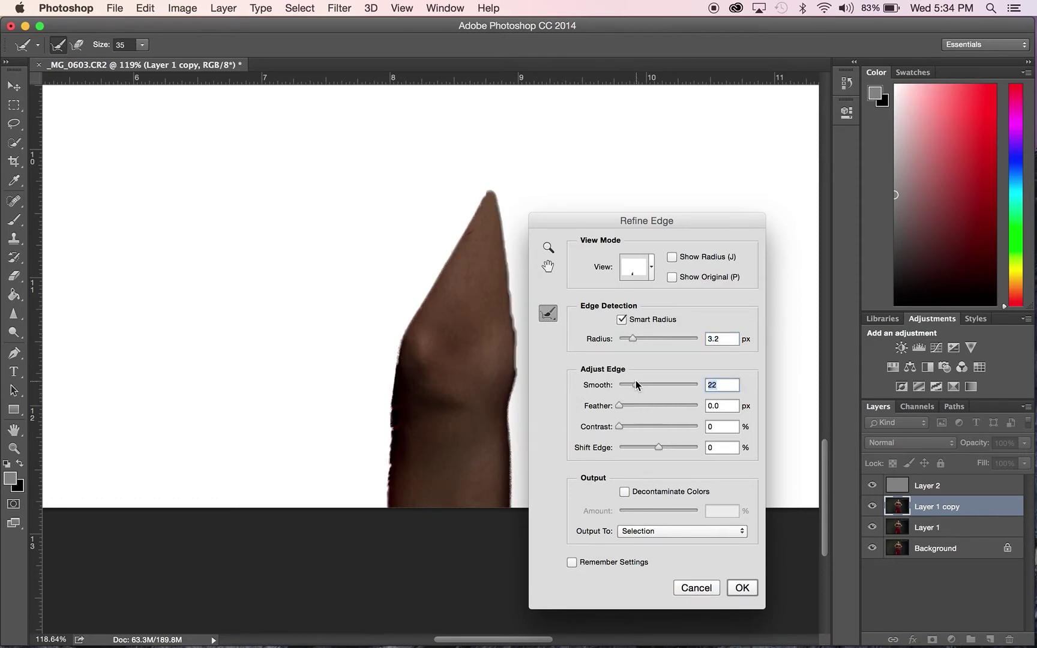
click(627, 405)
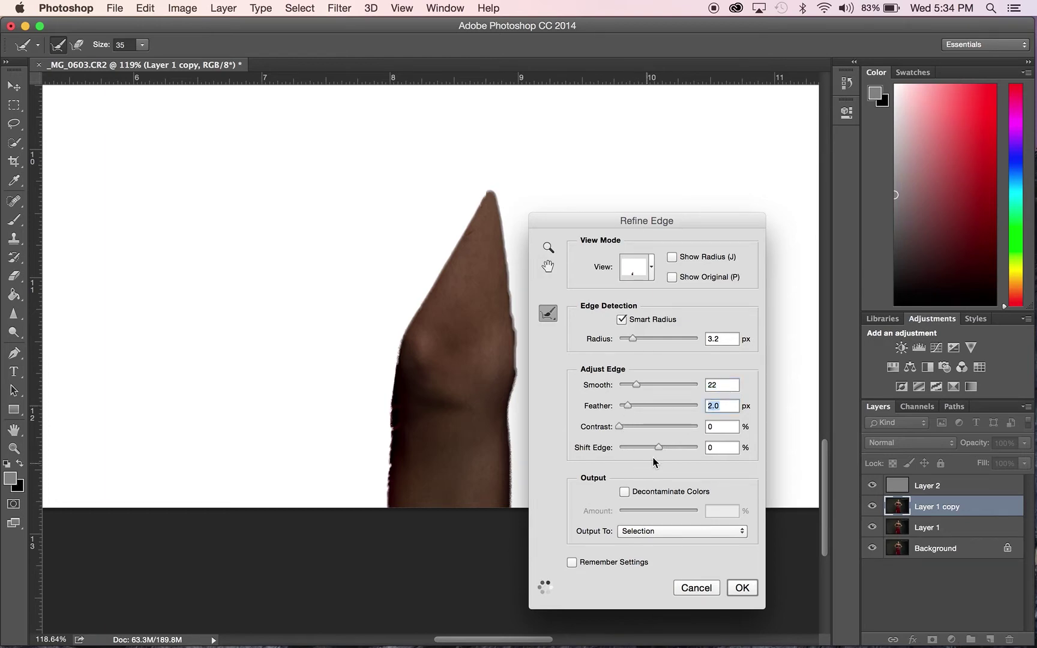
click(653, 447)
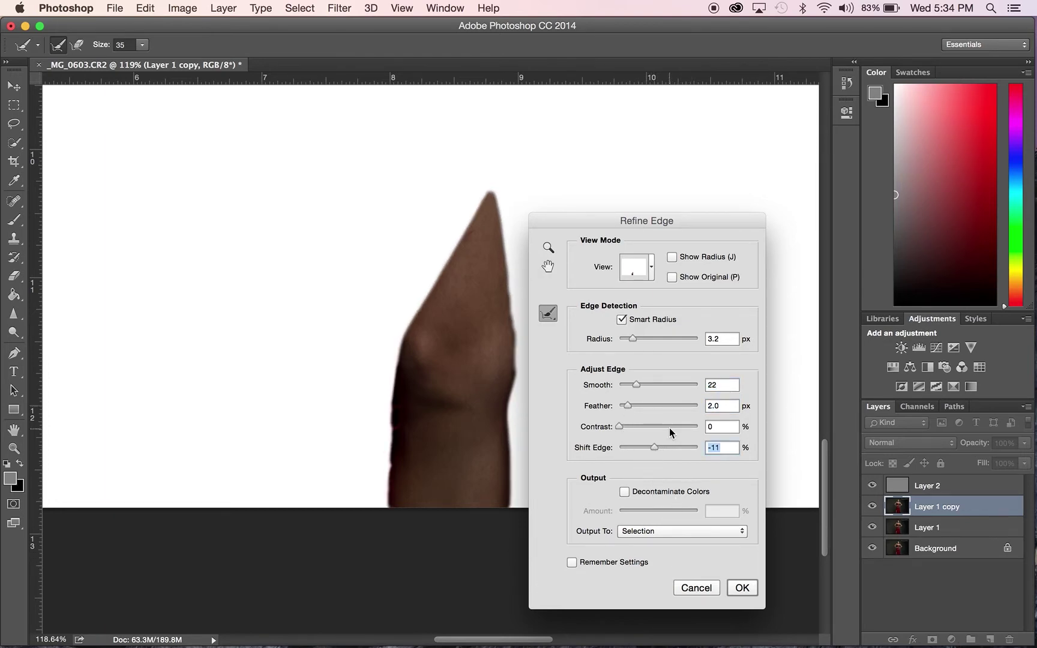
click(663, 450)
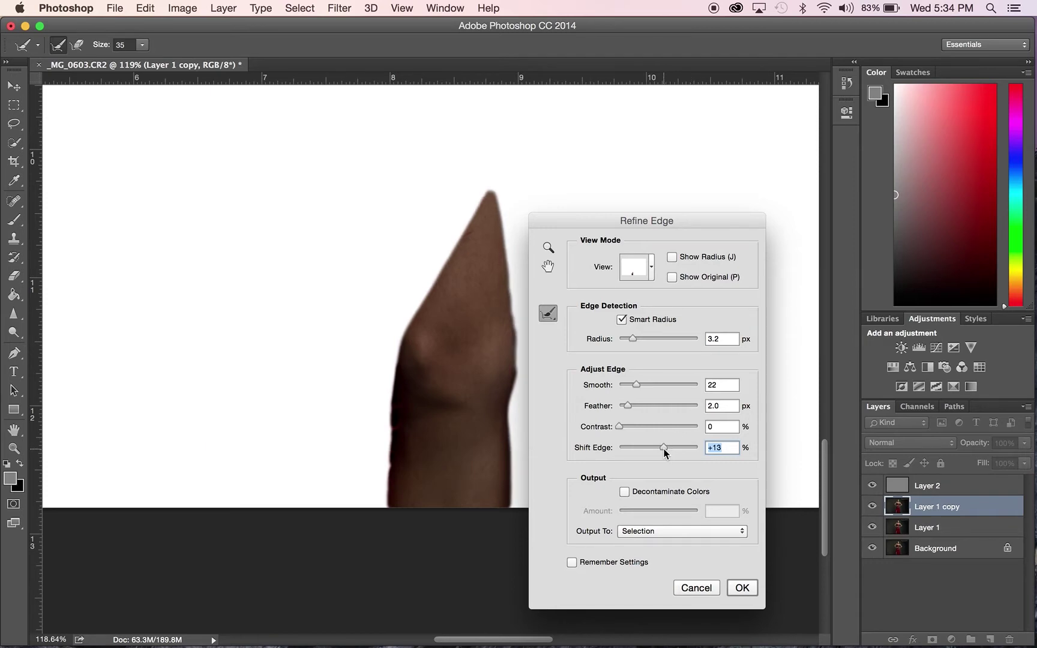
click(743, 587)
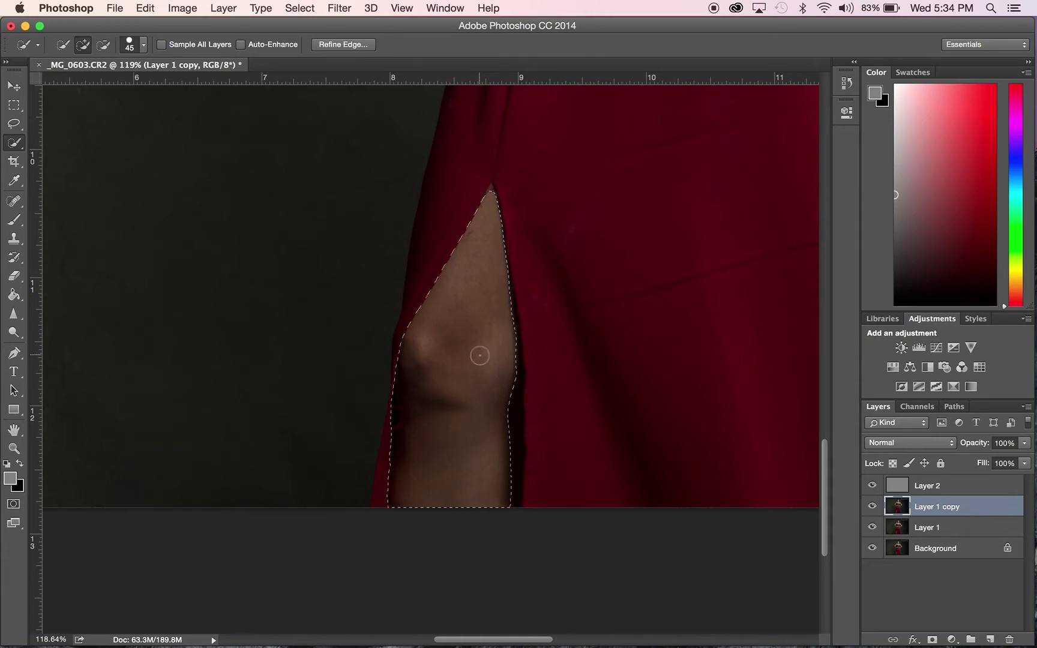
Lighten the selected leg on Layer 2 using the 150 px Dodge tool on midtones at 8% exposure.
key(o)
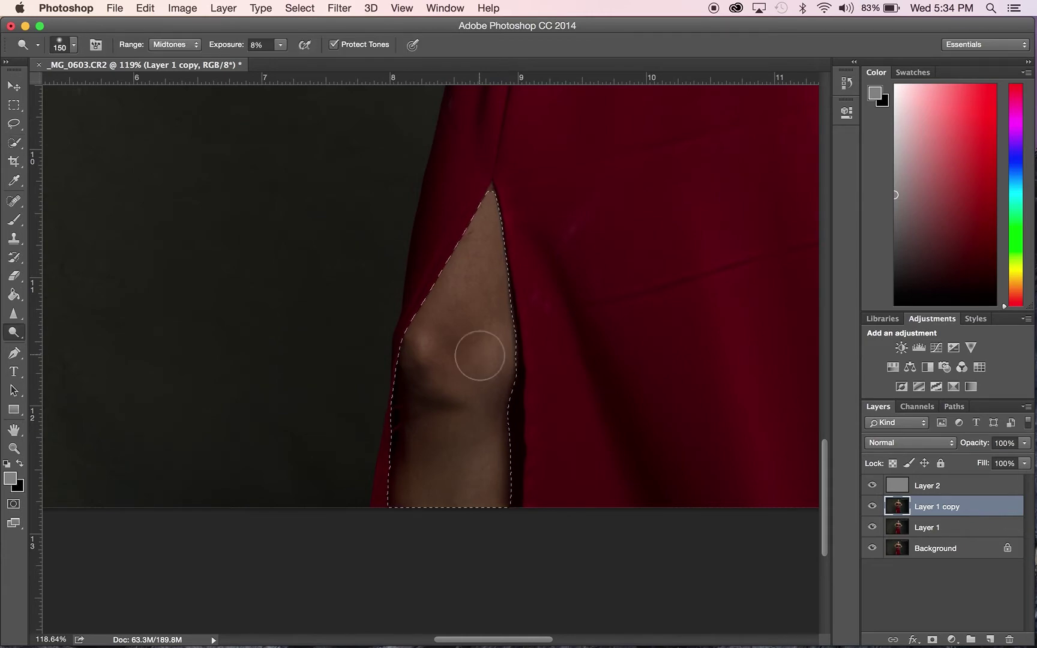
click(954, 488)
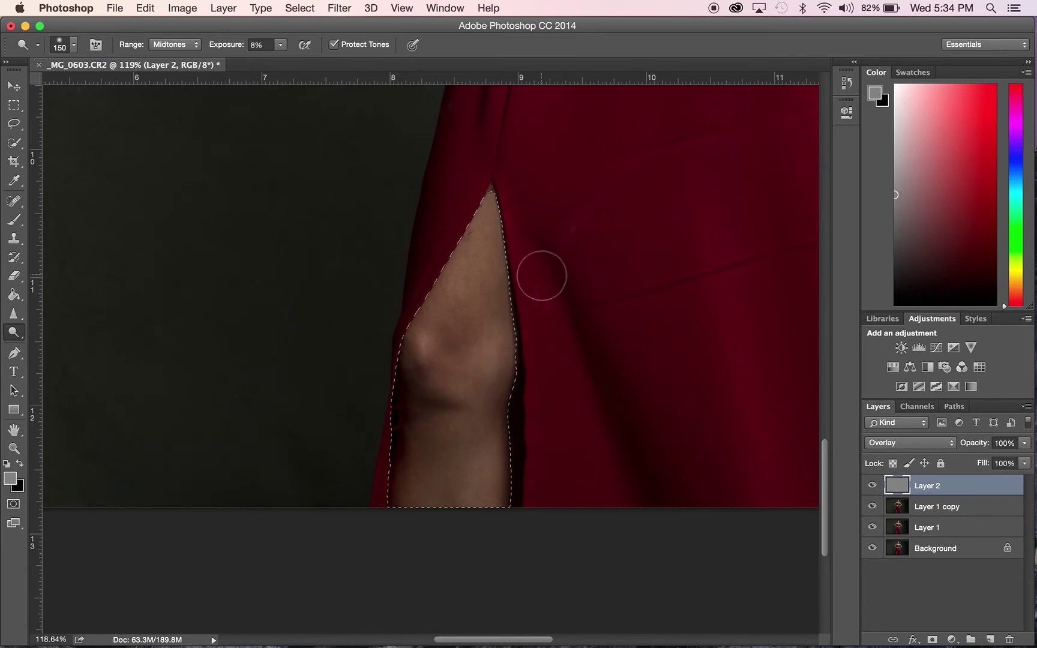
scroll(541, 276, down, 10)
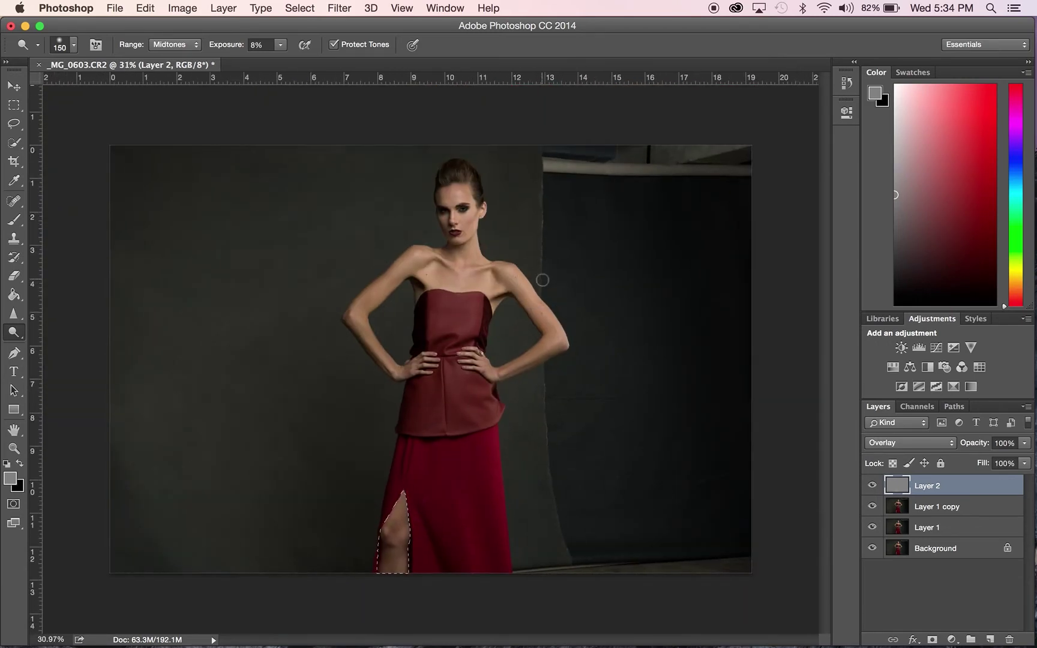
scroll(541, 279, up, 1)
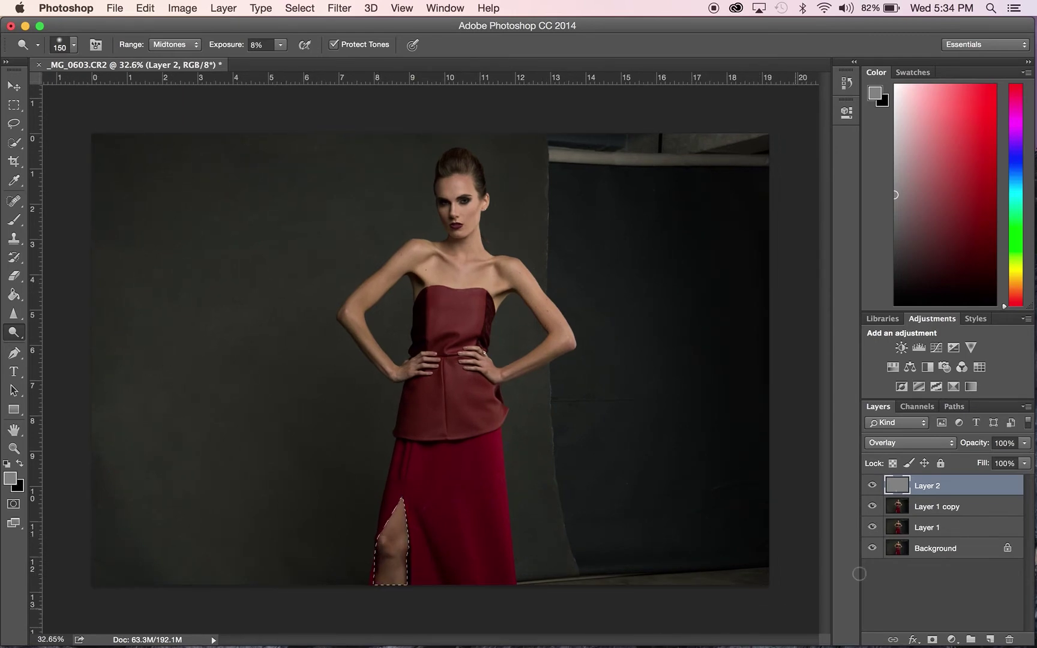
Enlarge the Dodge brush to 500 px, clear the leg selection and compare the image with and without Layer 2.
key(bracketright)
key(bracketright)
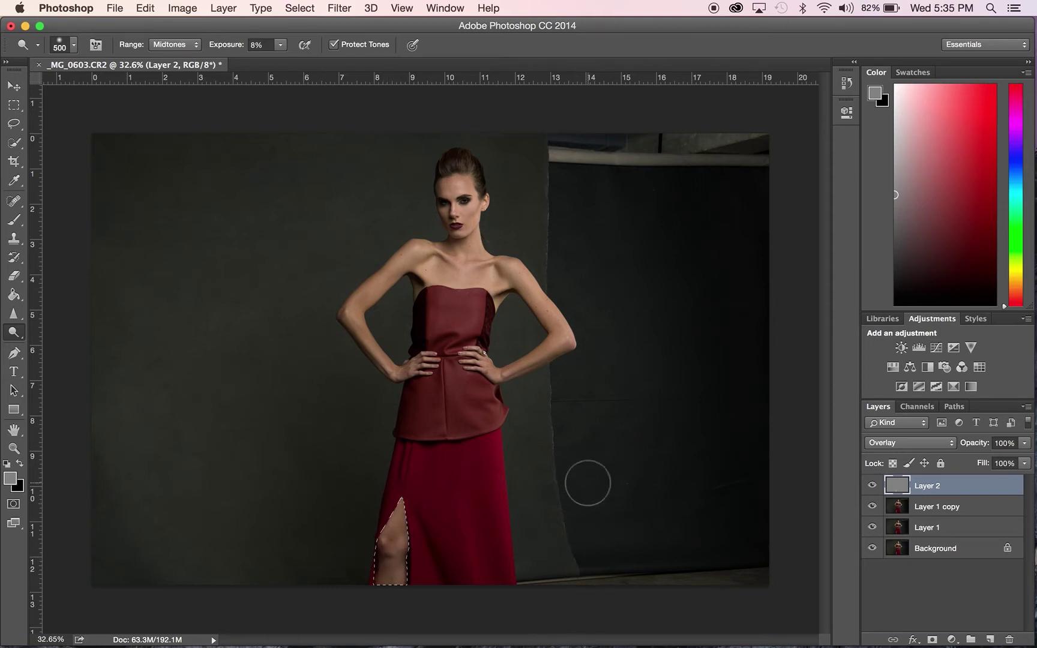
key(super+d)
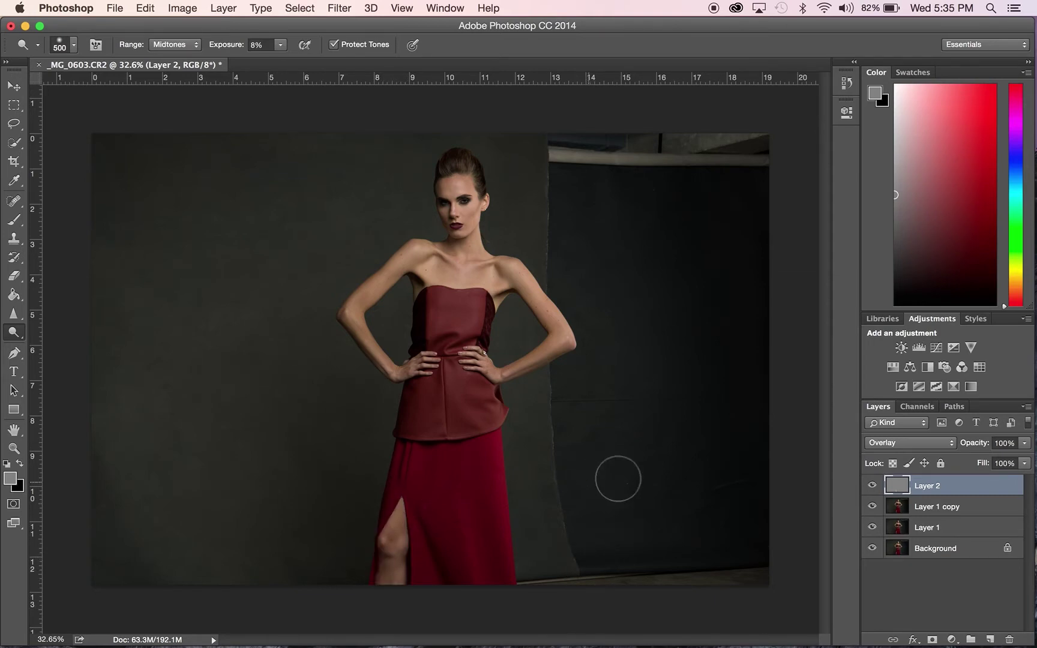
click(872, 486)
click(872, 486)
click(872, 486)
click(872, 486)
click(872, 486)
Remove the creases and marks across the red skirt and along the slit on Layer 1 copy with a 40 px Spot Healing Brush.
click(977, 510)
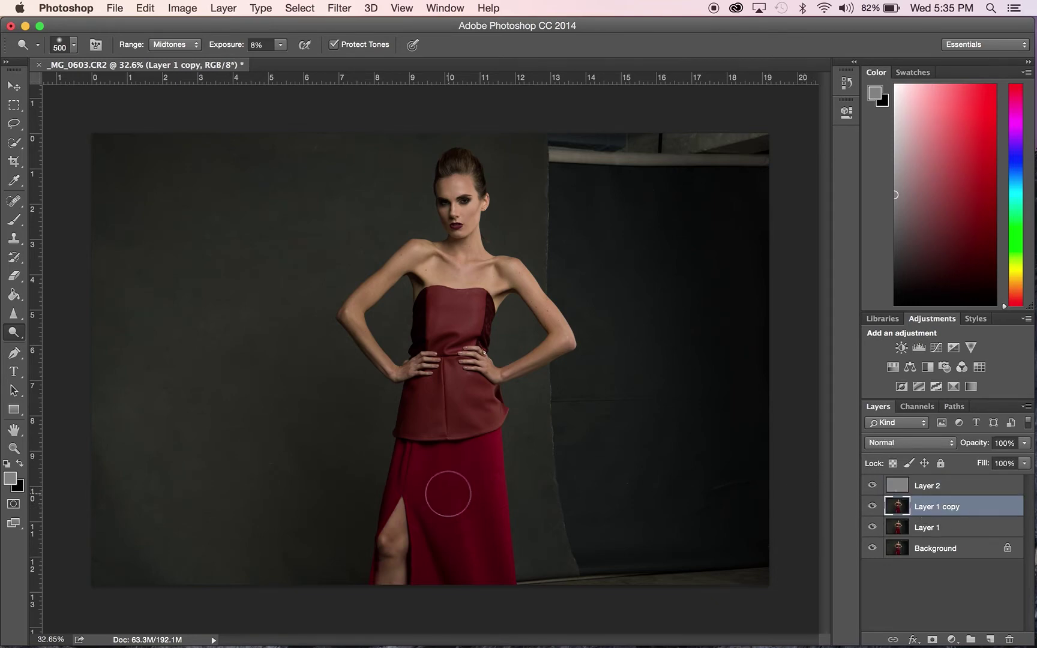
scroll(448, 493, up, 6)
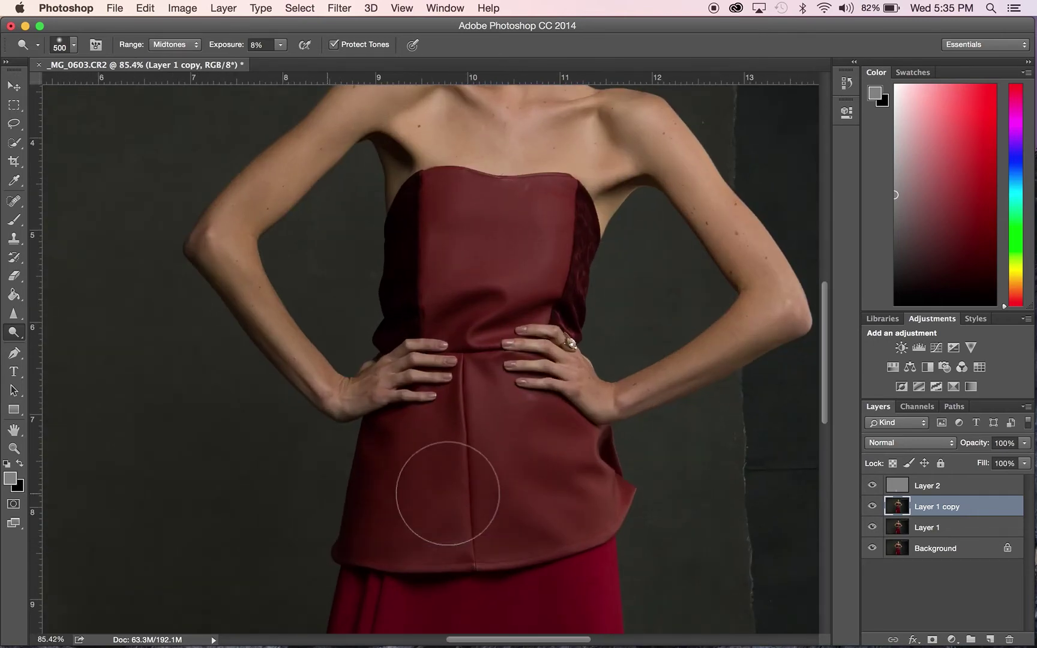
scroll(448, 493, down, 10)
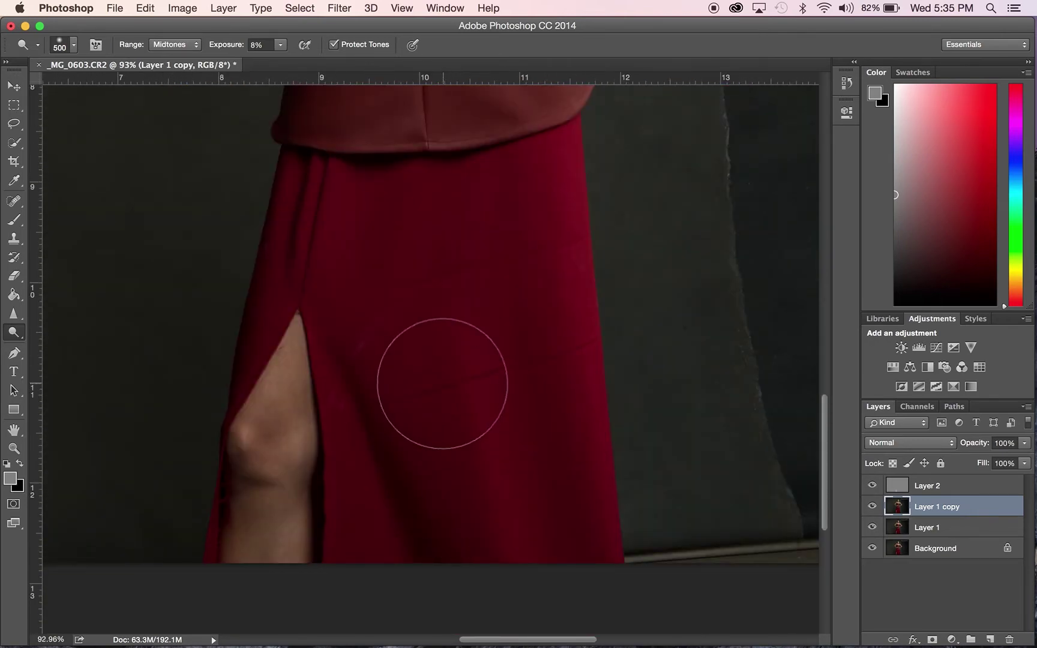
key(j)
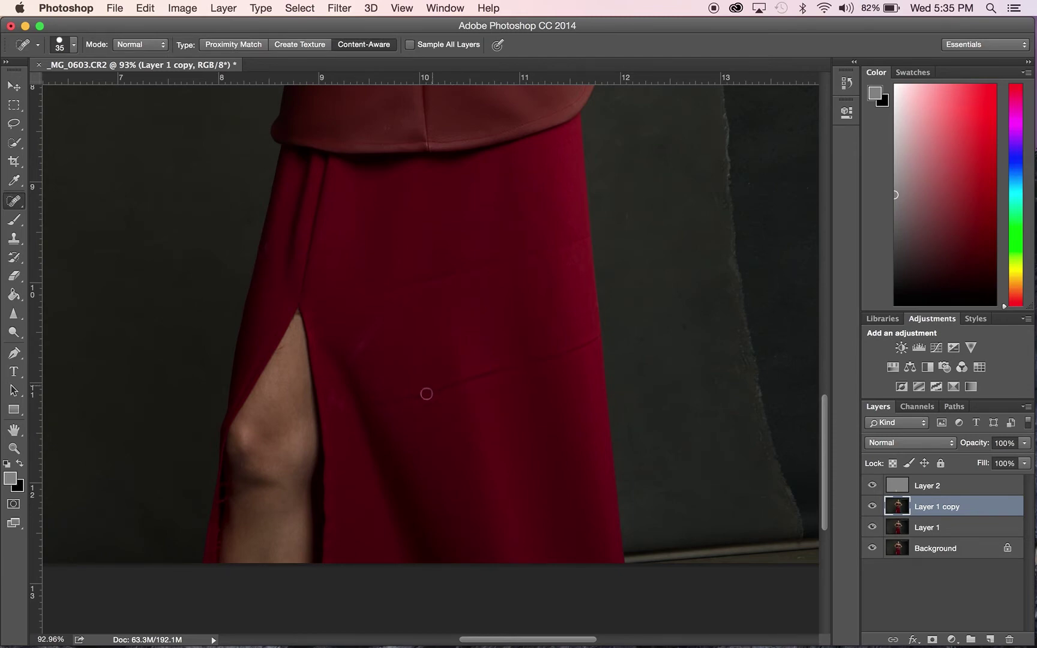
key(bracketright)
drag(378, 401, 590, 339)
drag(581, 238, 334, 300)
drag(376, 323, 360, 357)
click(346, 404)
mouse_move(346, 404)
mouse_down()
mouse_move(331, 387)
mouse_move(332, 397)
mouse_move(336, 390)
mouse_up()
drag(338, 487, 333, 576)
Clean up the outer slit edge beside the knee and lower leg with a 15 px Spot Healing Brush.
scroll(224, 498, up, 1)
scroll(223, 499, up, 5)
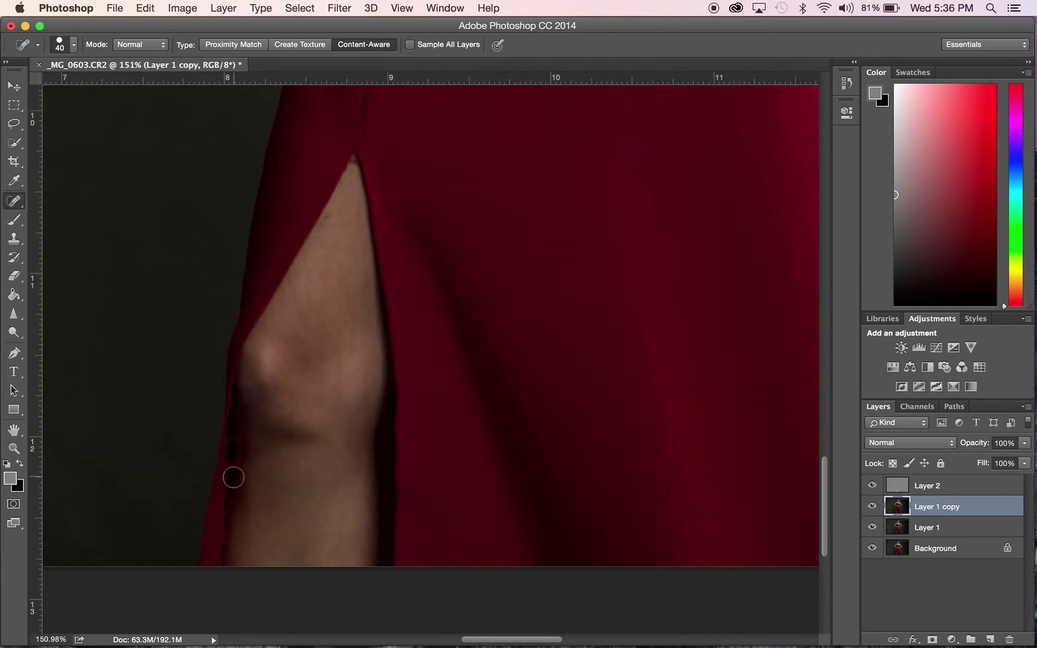
key(bracketleft)
key(bracketleft)
key(bracketleft)
key(bracketleft)
key(bracketleft)
drag(234, 437, 227, 470)
drag(224, 510, 219, 548)
Heal the small spot just above the hem of the leather top.
scroll(418, 357, up, 5)
scroll(419, 357, right, 4)
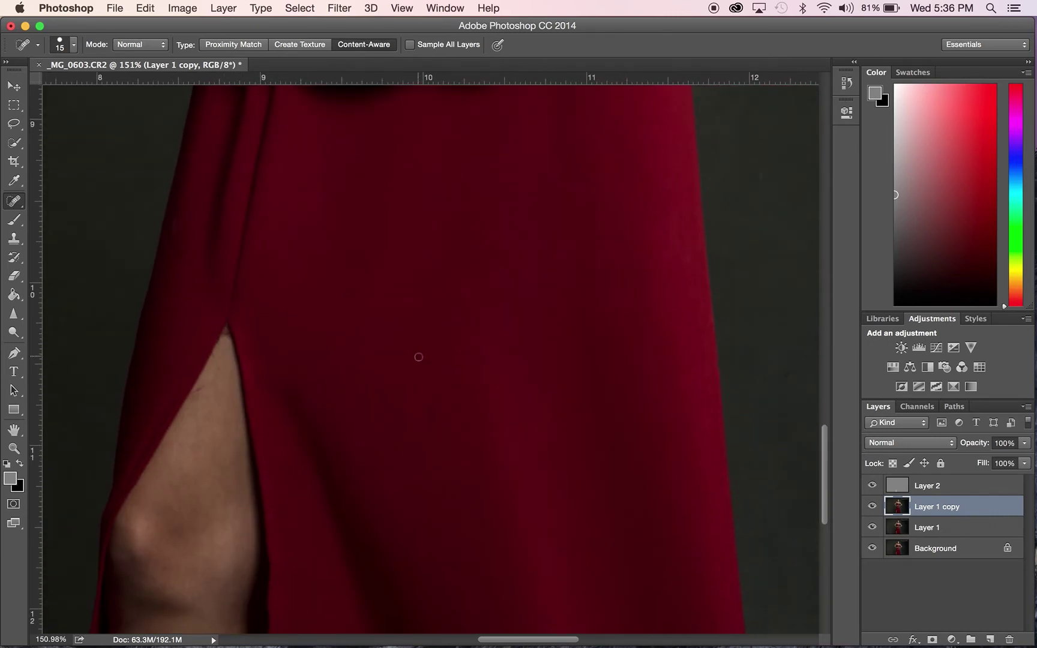
scroll(418, 357, up, 10)
scroll(418, 357, left, 1)
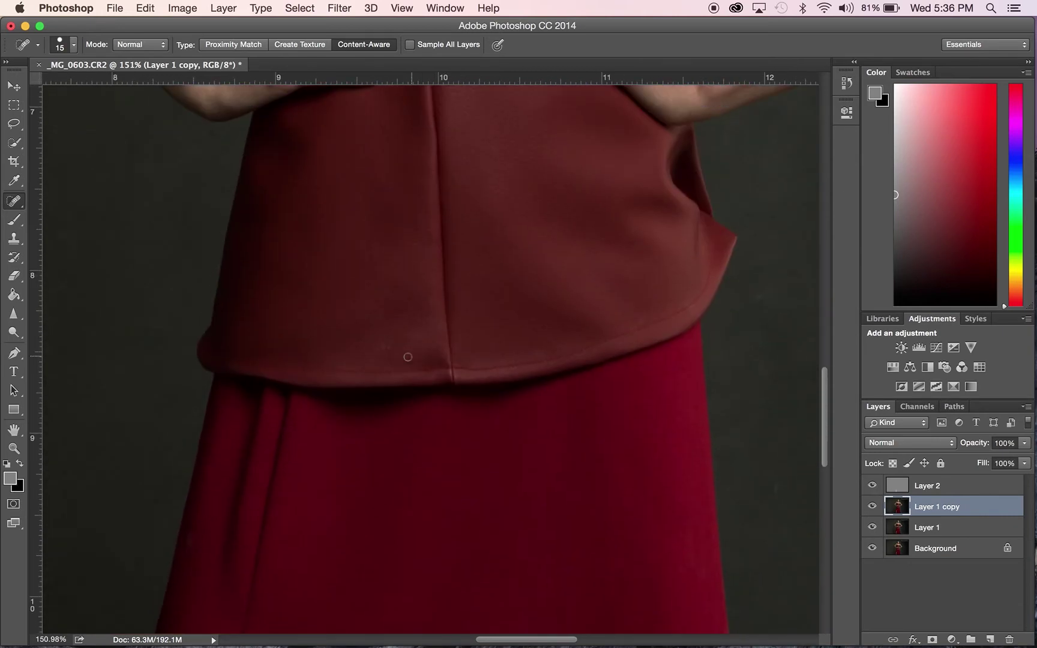
click(387, 351)
scroll(542, 322, up, 8)
scroll(542, 323, right, 1)
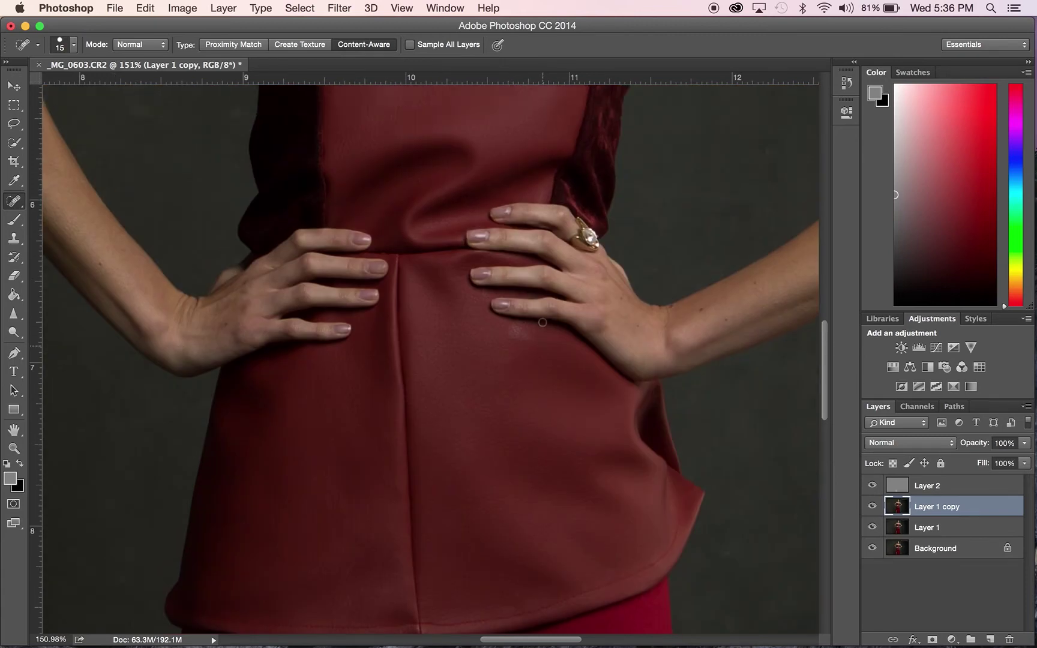
scroll(541, 323, down, 10)
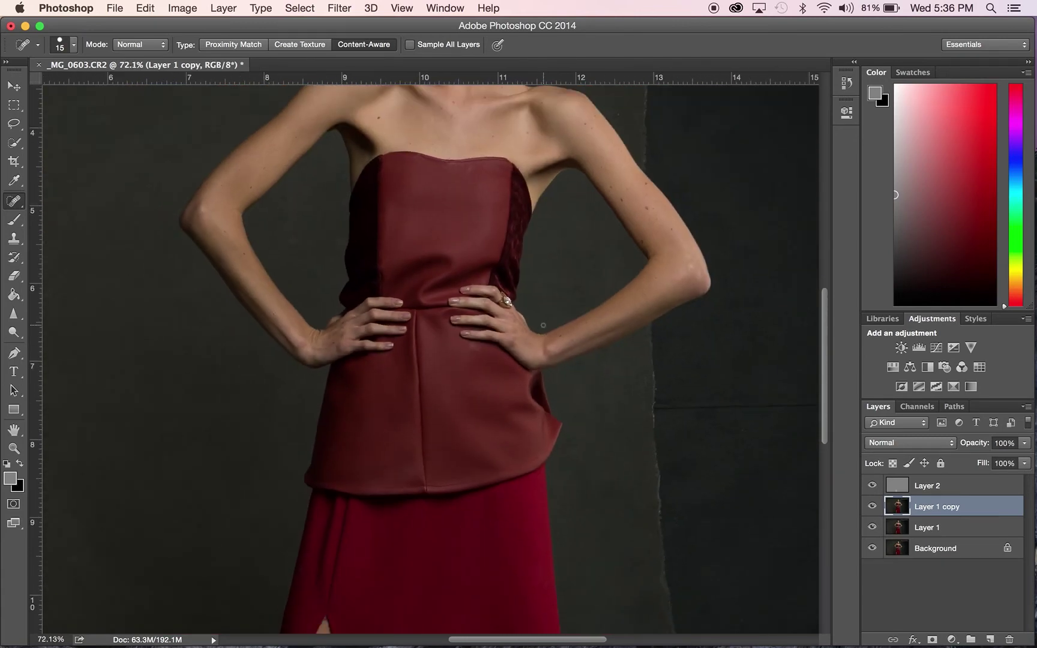
scroll(543, 324, down, 3)
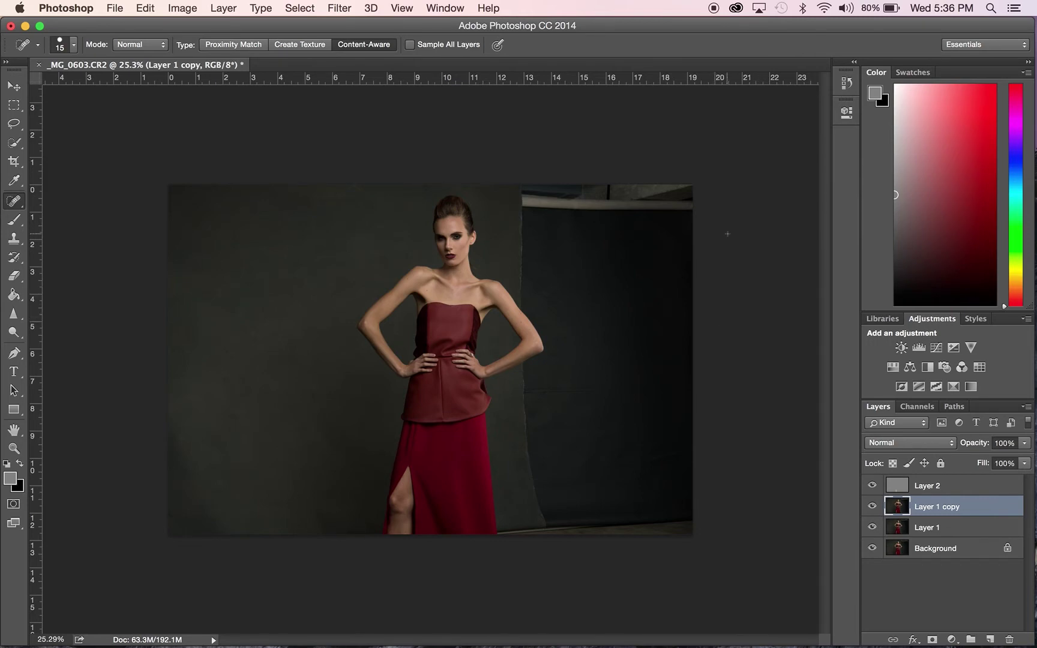
scroll(727, 233, up, 3)
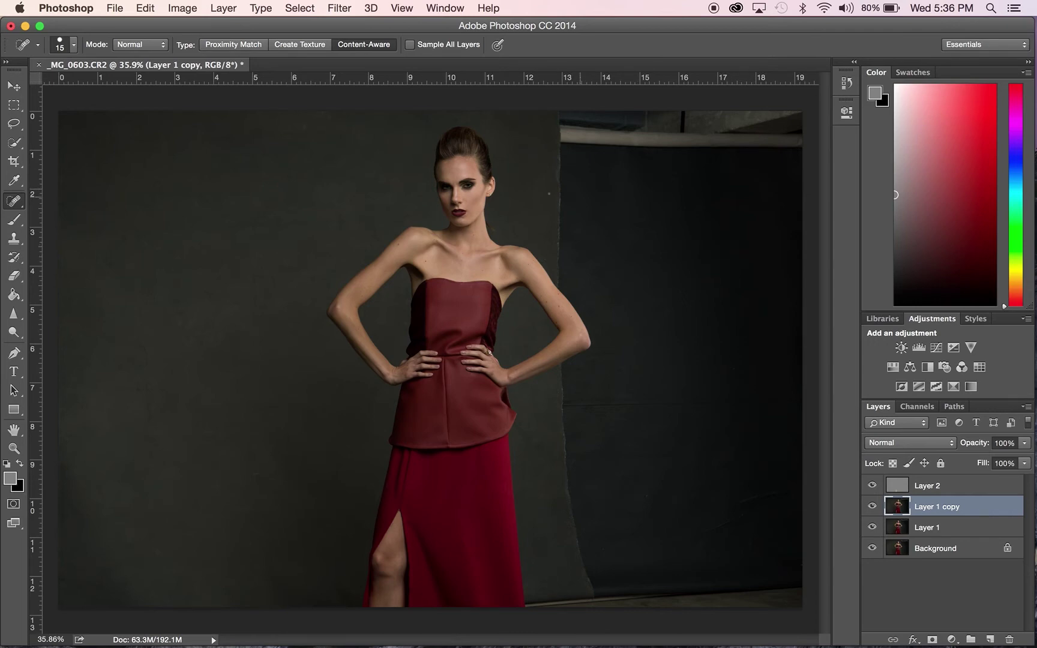
scroll(581, 233, up, 5)
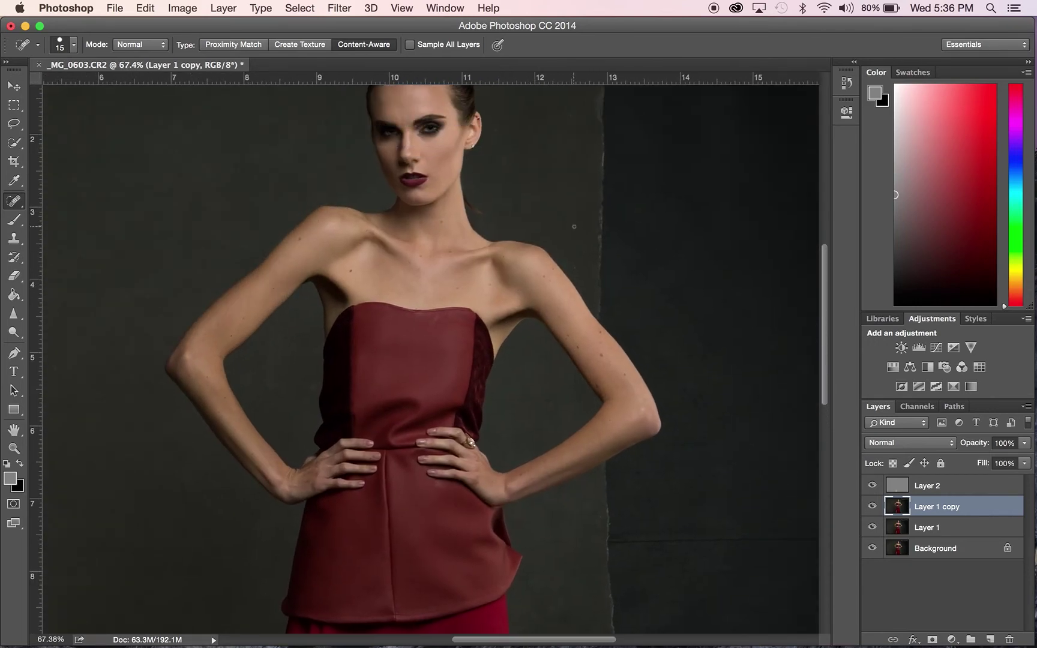
scroll(571, 220, up, 3)
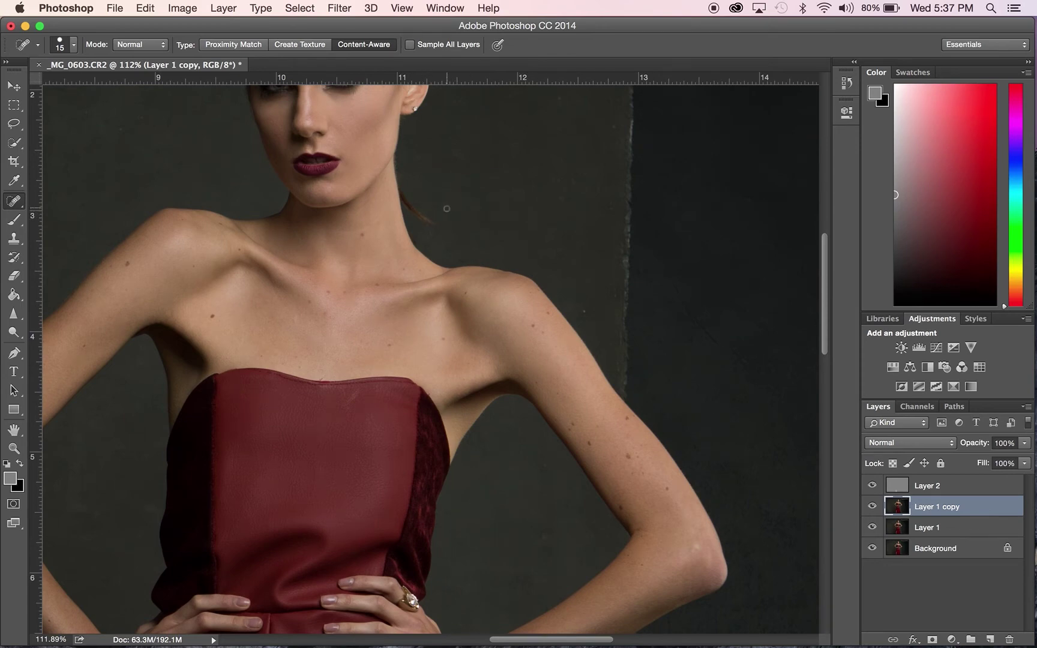
key(s)
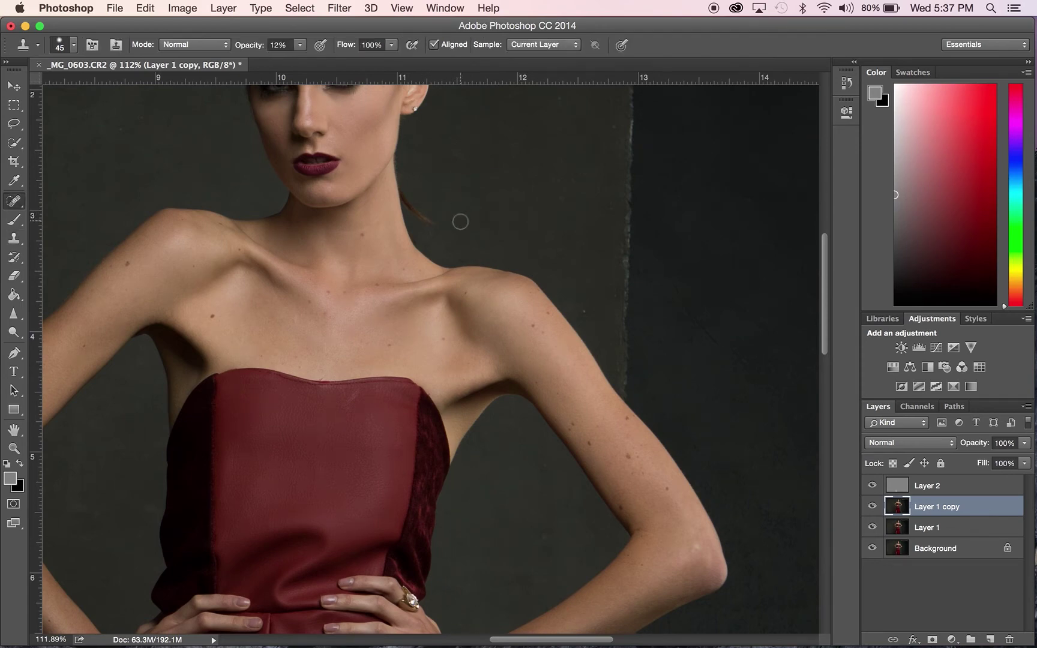
key(j)
alt+click(460, 221)
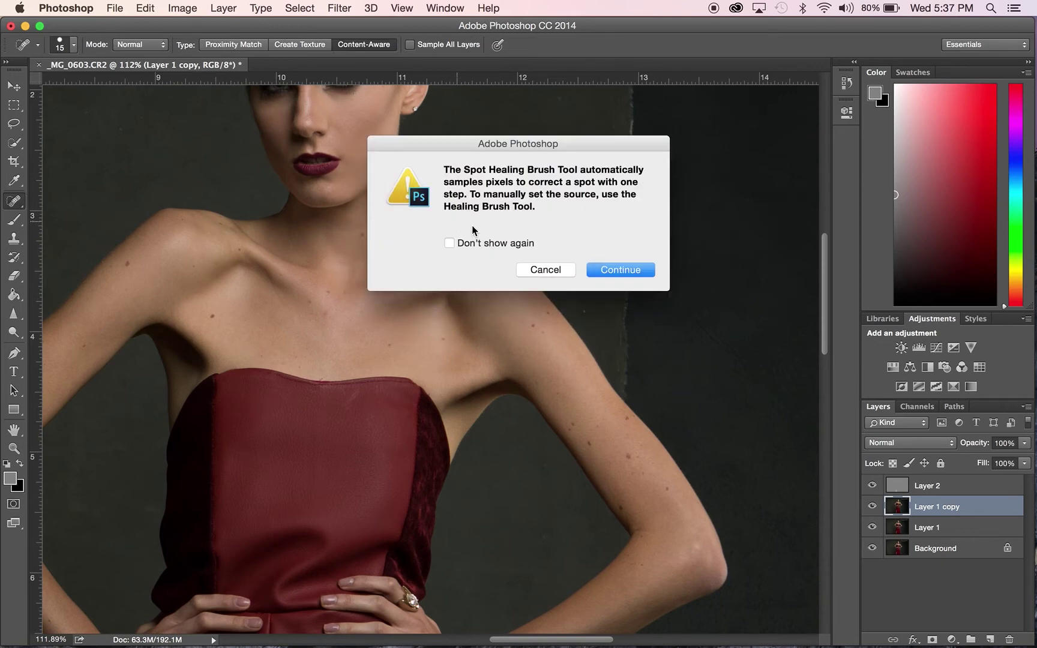
click(608, 270)
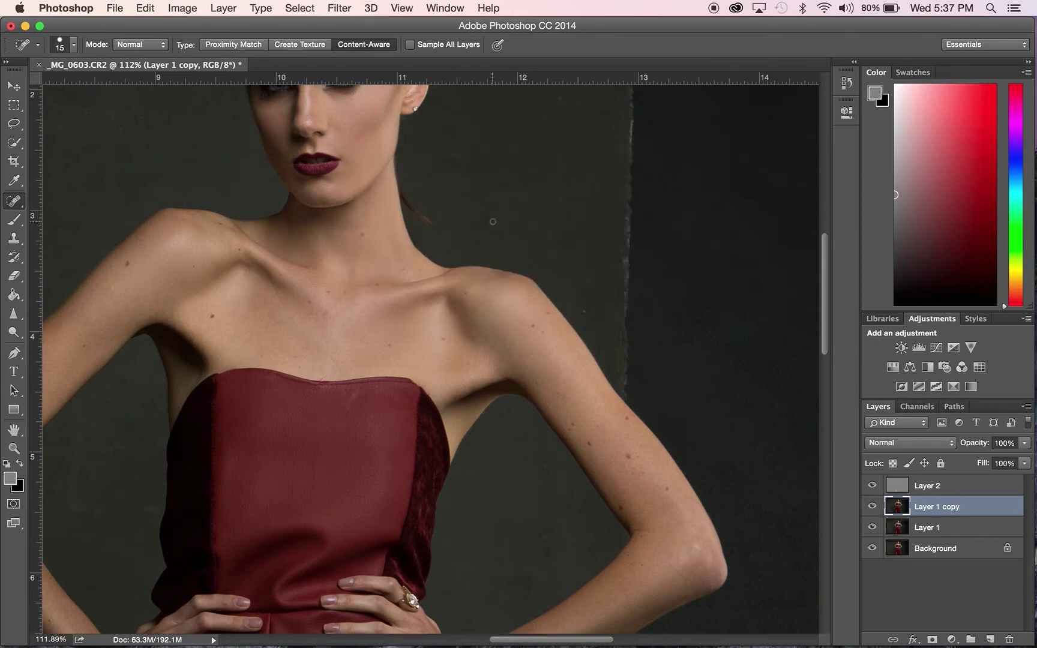
Set the Clone Stamp to 60% opacity and cover the stray hair beside the neck with backdrop texture using a 45 px brush.
key(s)
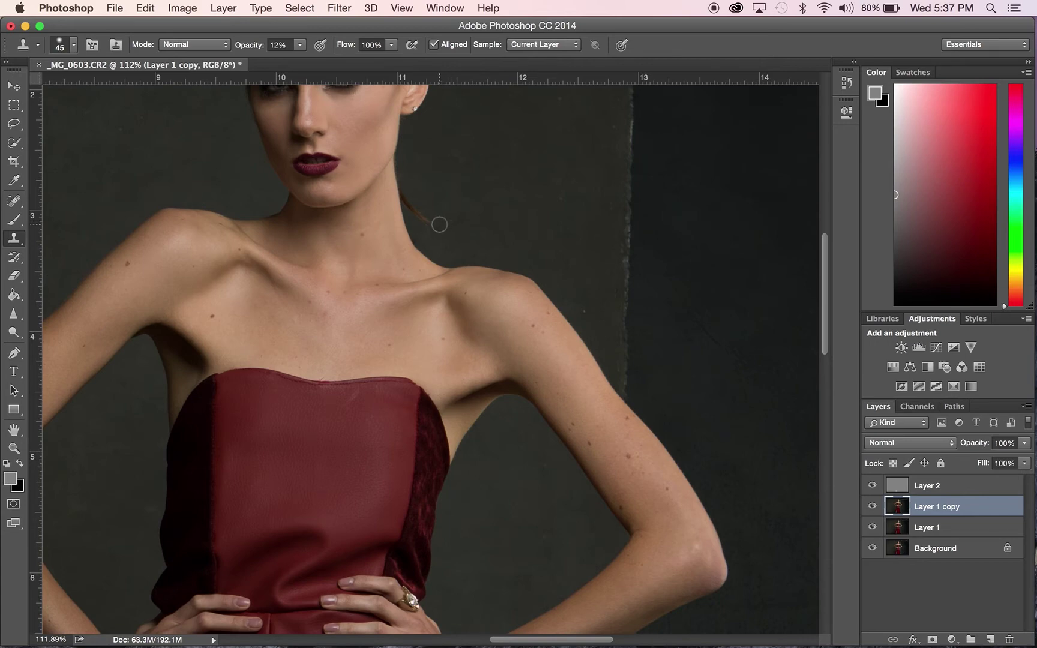
click(302, 45)
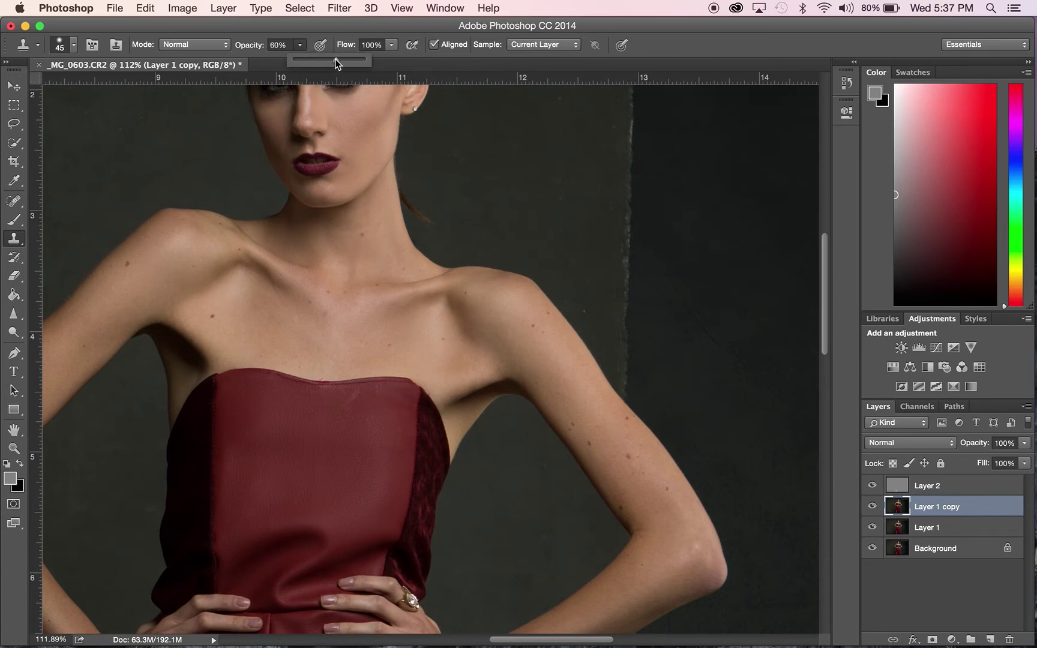
click(441, 220)
mouse_move(436, 223)
mouse_down()
mouse_move(431, 194)
mouse_move(430, 226)
mouse_move(415, 192)
mouse_move(418, 210)
mouse_move(418, 186)
mouse_move(435, 219)
mouse_up()
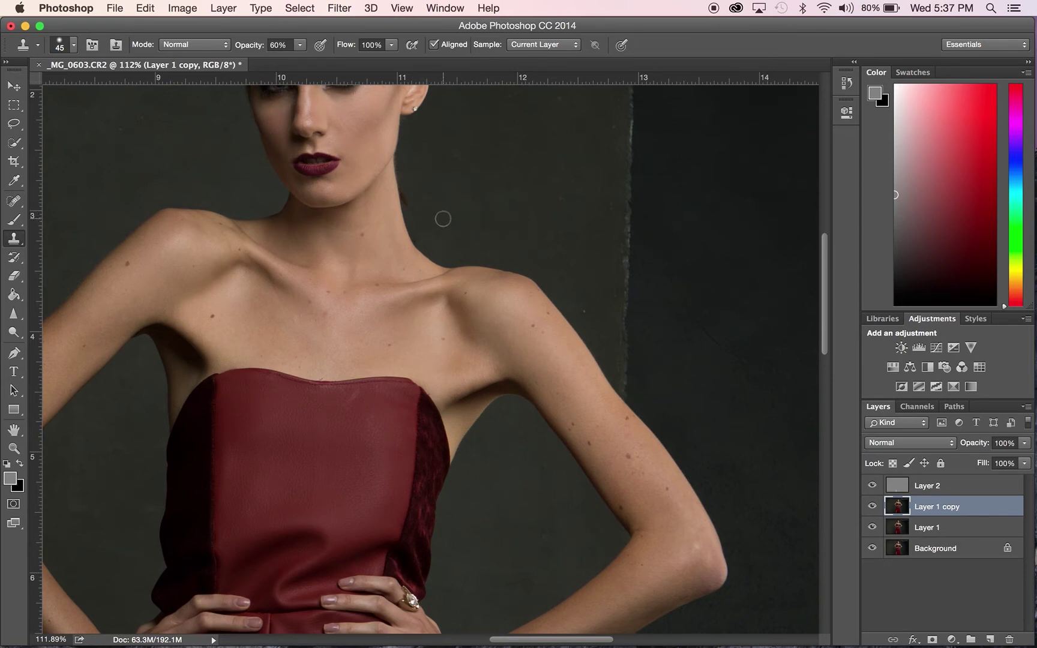
Clone out the remaining hair along the neck edge with a 15 px Clone Stamp, sampling from the backdrop beside it.
key(bracketleft)
scroll(443, 219, up, 5)
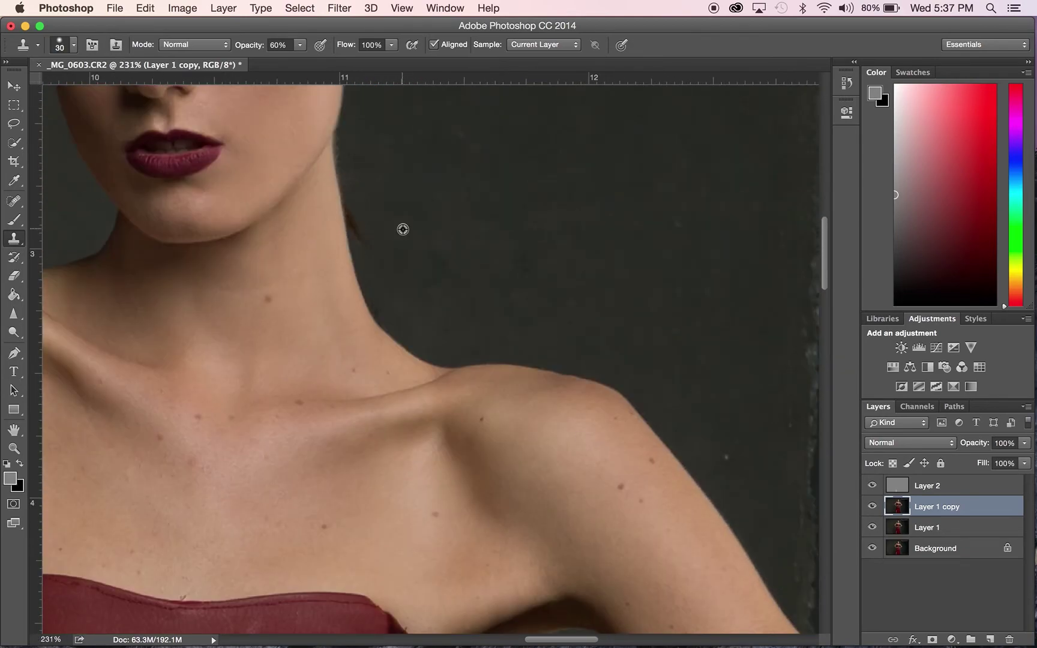
alt+click(403, 212)
key(bracketleft)
key(bracketleft)
key(bracketleft)
mouse_move(375, 243)
mouse_down()
mouse_move(361, 234)
mouse_move(367, 256)
mouse_move(354, 193)
mouse_move(369, 186)
mouse_move(347, 159)
mouse_move(357, 233)
mouse_move(353, 203)
mouse_move(366, 248)
mouse_move(392, 235)
mouse_up()
Clone out the small white speck on the backdrop next to the upper arm.
scroll(528, 300, right, 5)
scroll(528, 300, down, 2)
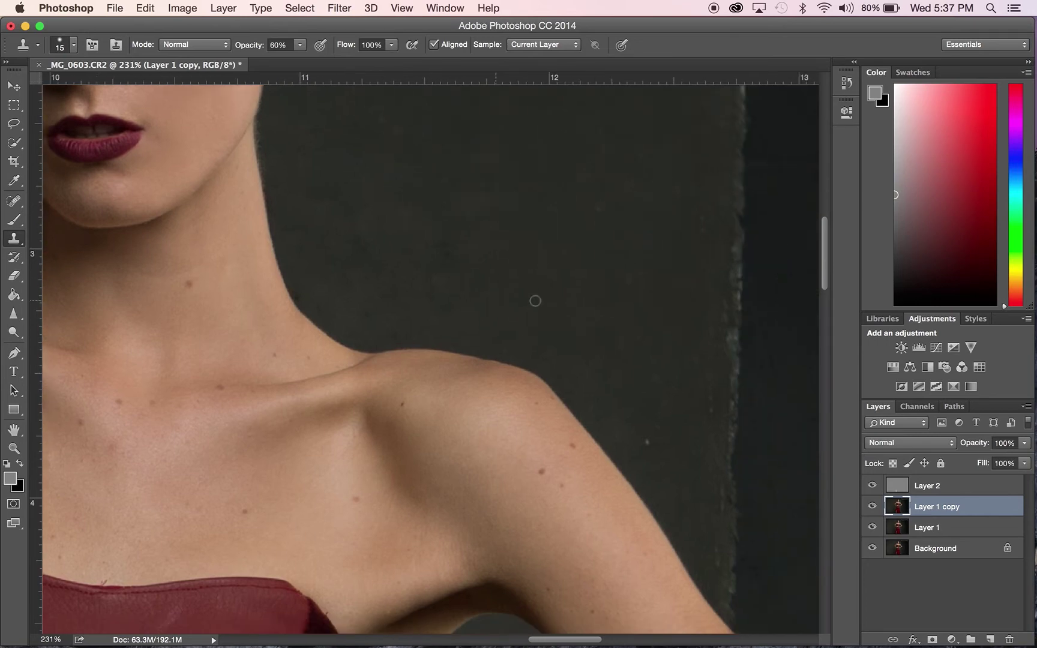
mouse_move(627, 423)
mouse_down()
mouse_move(621, 414)
mouse_move(630, 423)
mouse_move(638, 411)
mouse_up()
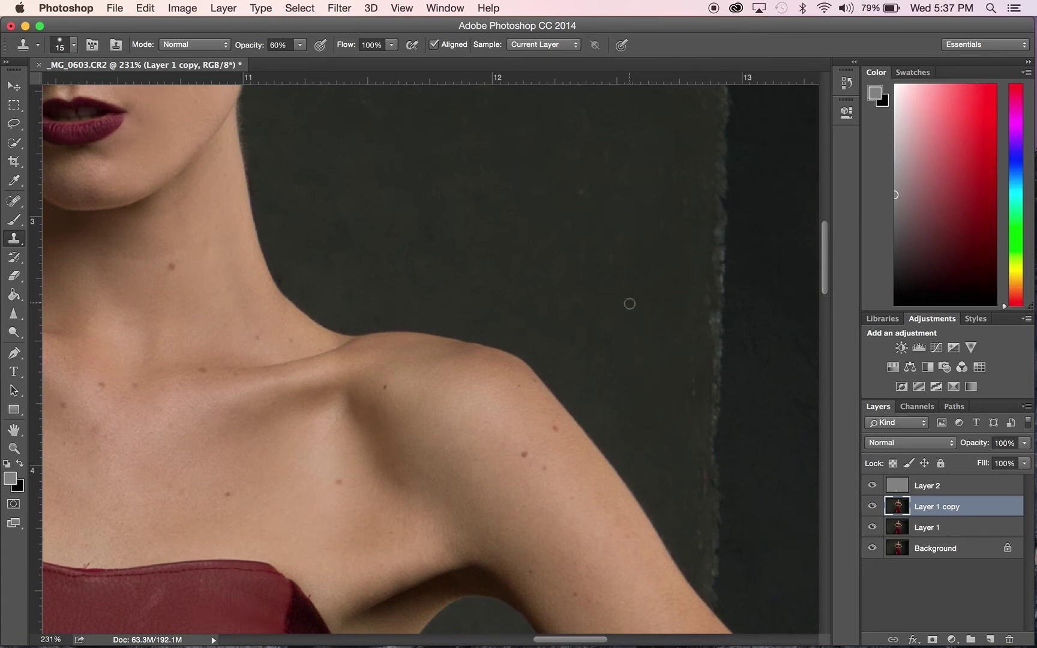
Select the whole leather top, bodice and peplum, on Layer 1 copy with a 45 px Quick Selection brush.
scroll(630, 304, left, 10)
scroll(630, 304, down, 5)
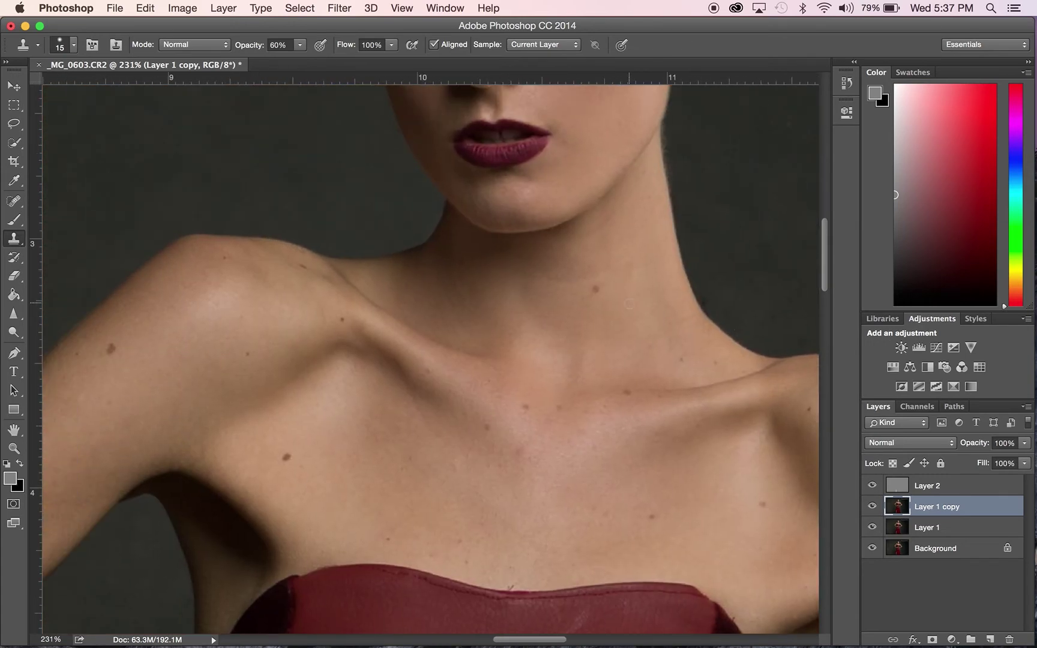
scroll(630, 304, down, 6)
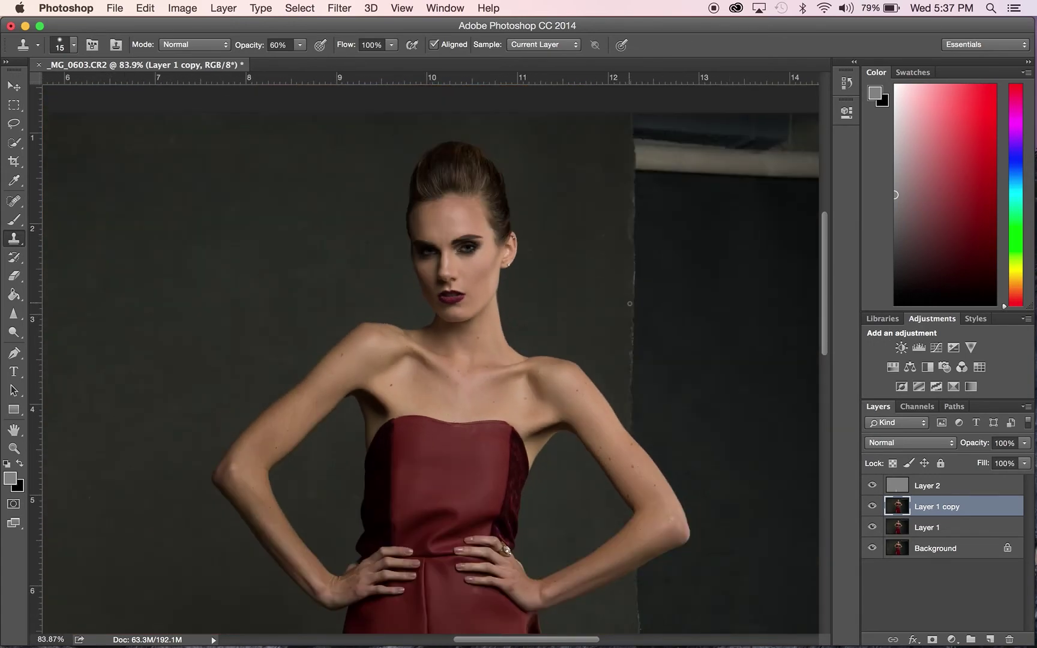
scroll(629, 303, down, 4)
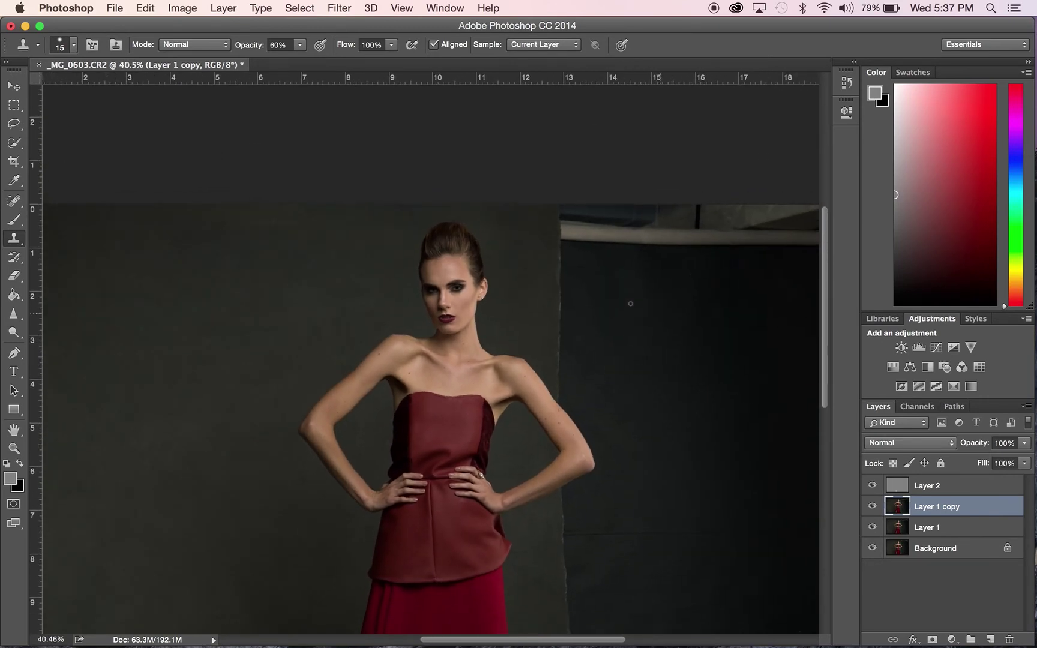
scroll(629, 304, down, 2)
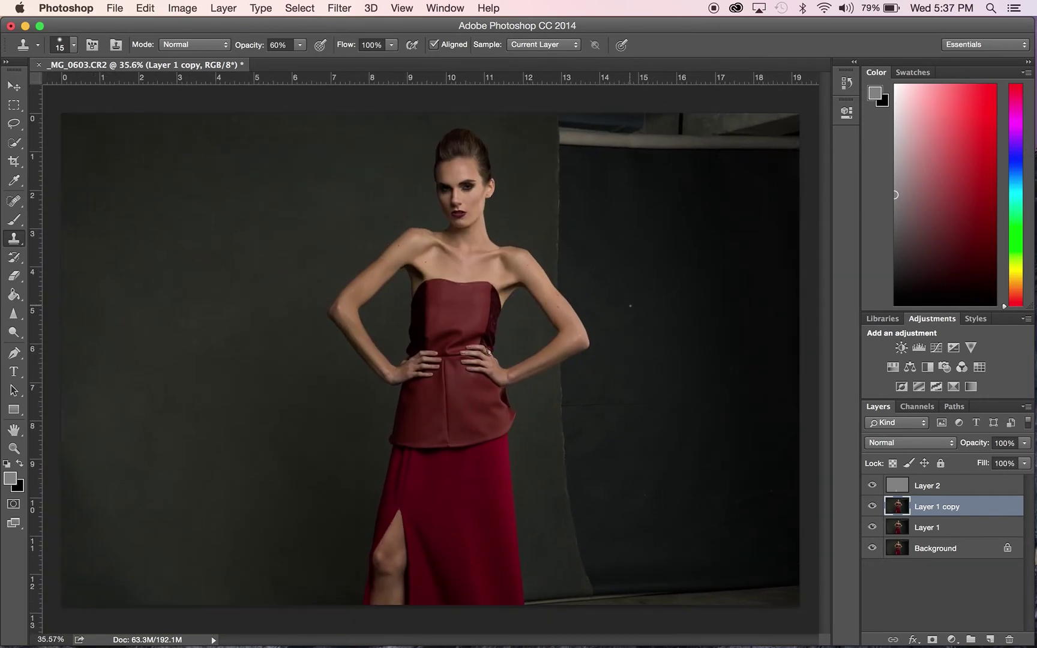
scroll(630, 306, up, 1)
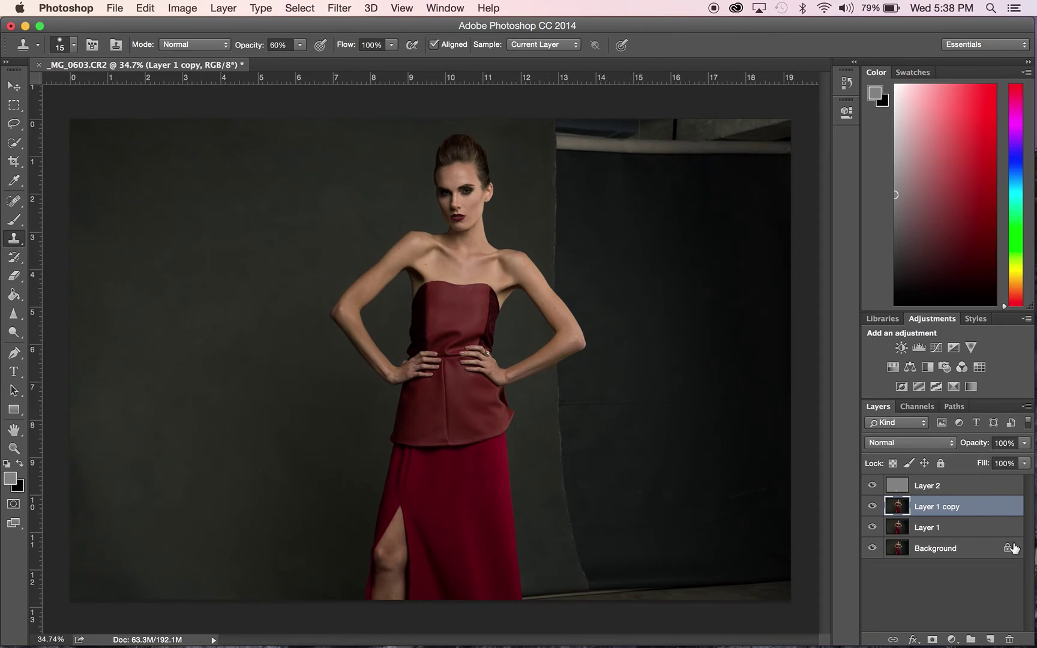
key(w)
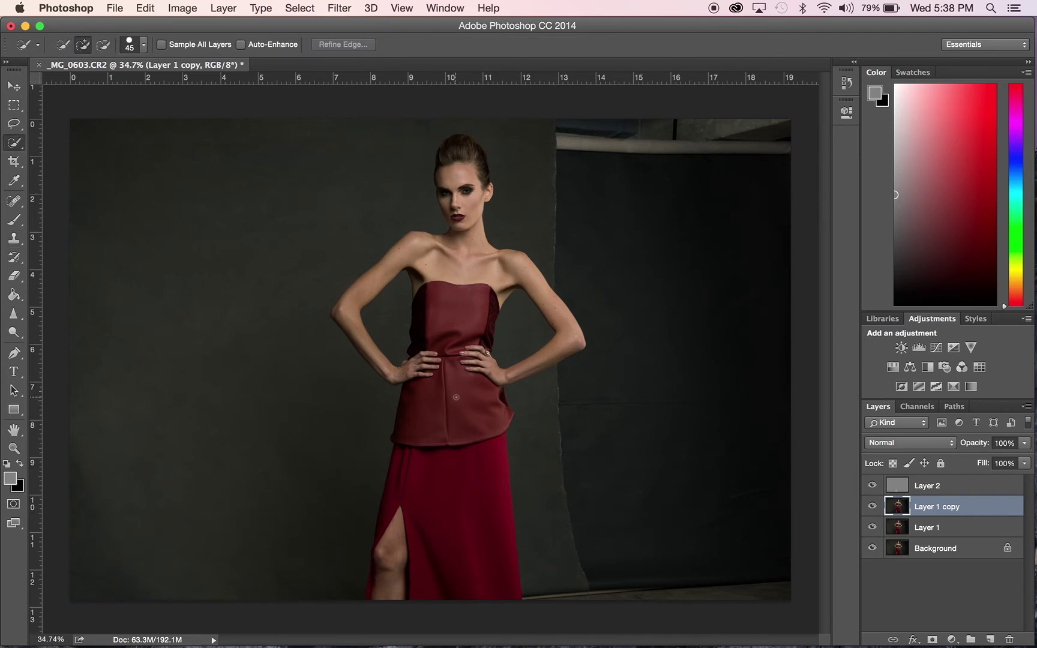
drag(457, 410, 423, 418)
mouse_move(455, 347)
mouse_down()
mouse_move(486, 294)
mouse_move(457, 311)
mouse_move(449, 332)
mouse_up()
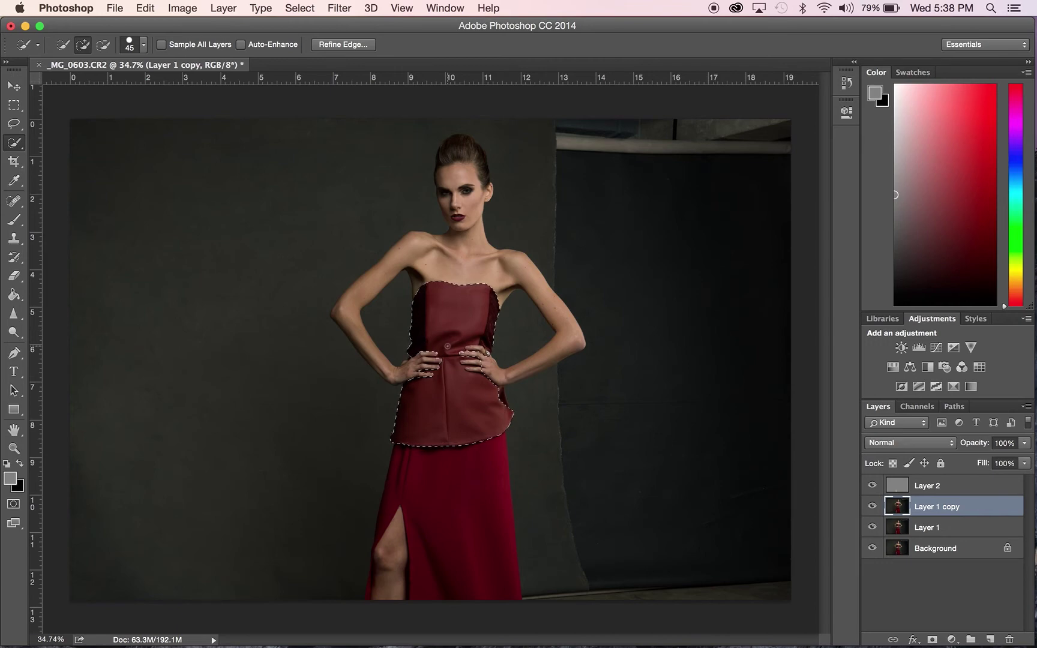
Clean up the top's selection with 35 and 25 px brushes, adding the dark peplum fold below the wrist and excluding the fingers.
scroll(449, 332, up, 1)
scroll(444, 345, up, 4)
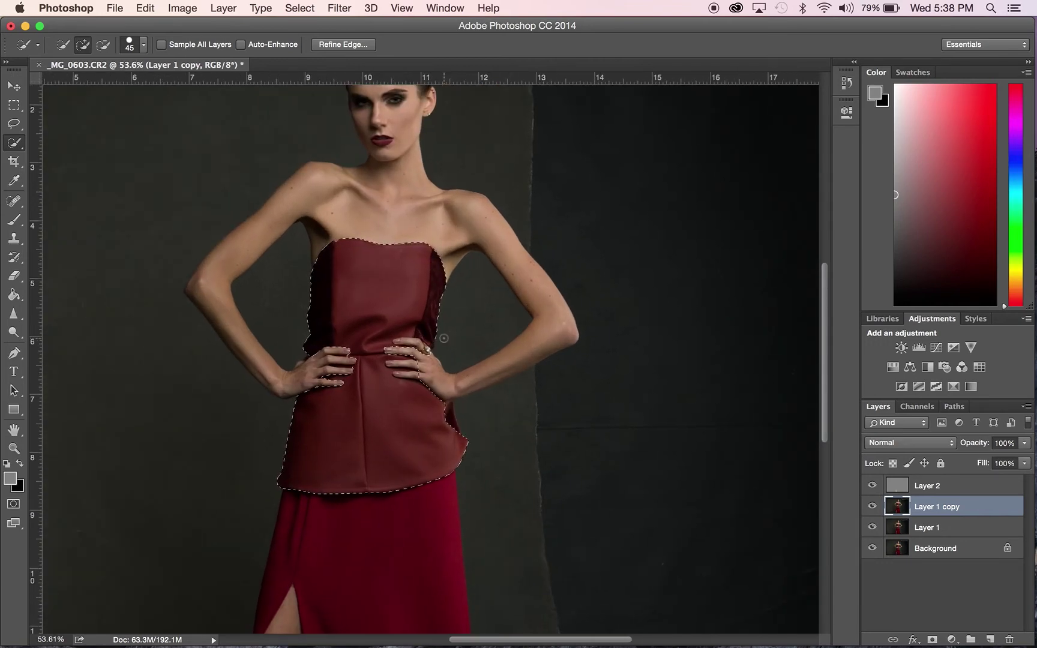
scroll(444, 339, up, 6)
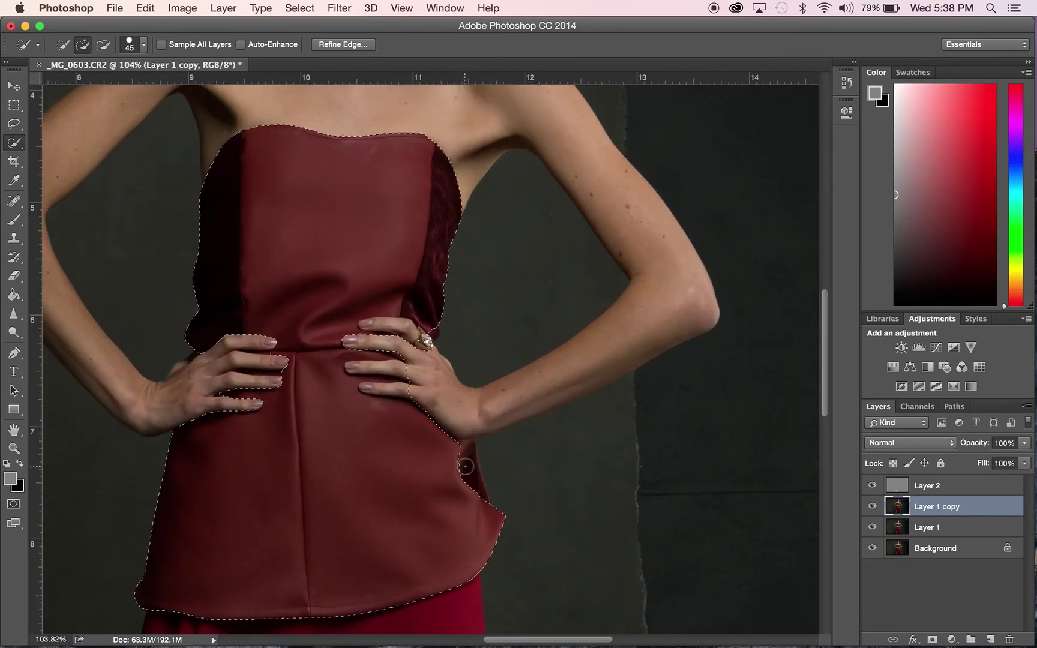
key(alt)
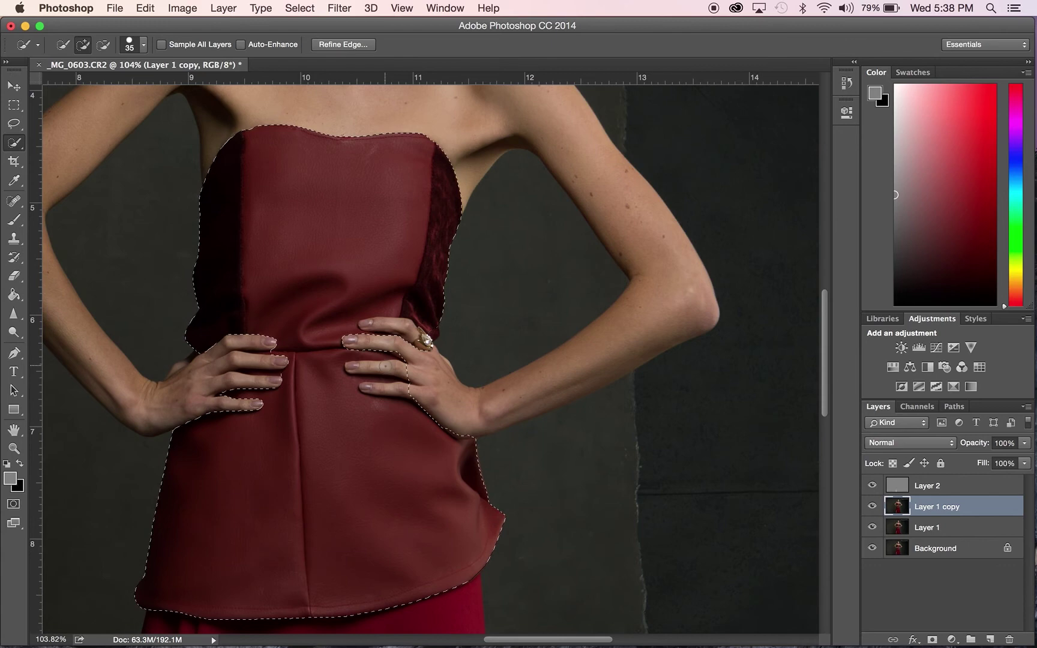
key(alt)
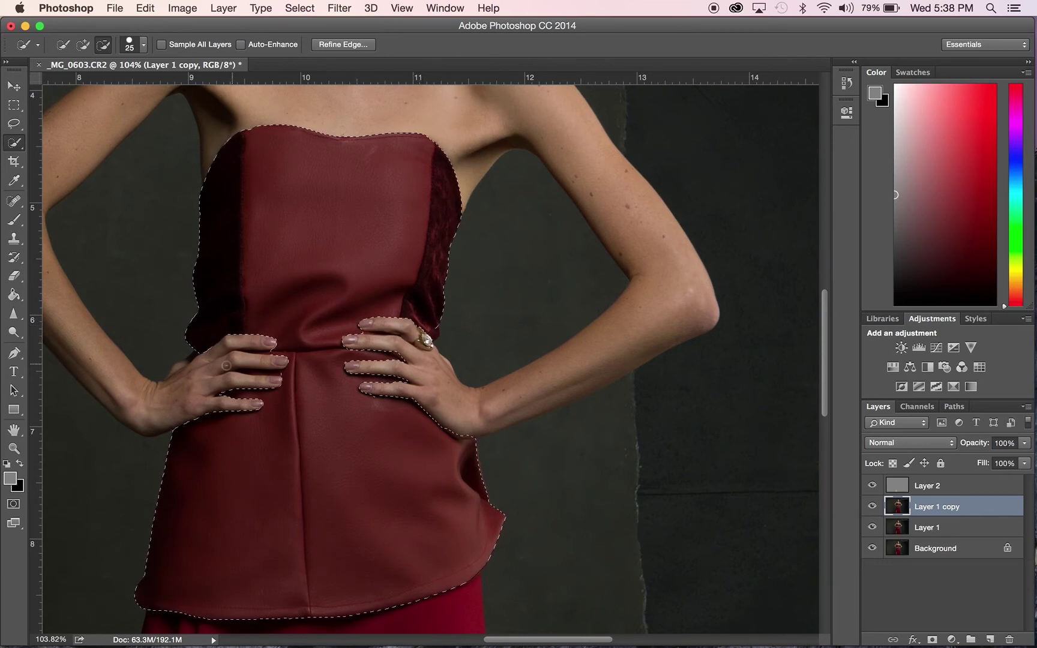
key(alt)
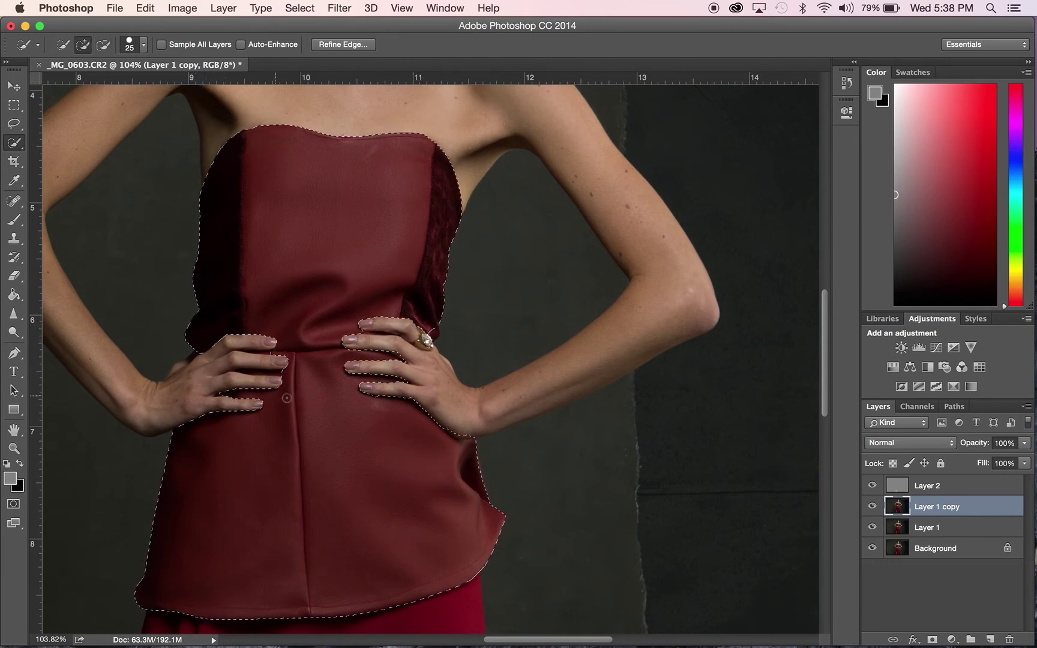
key(ctrl+d)
key(ctrl+minus)
click(371, 390)
scroll(360, 360, down, 4)
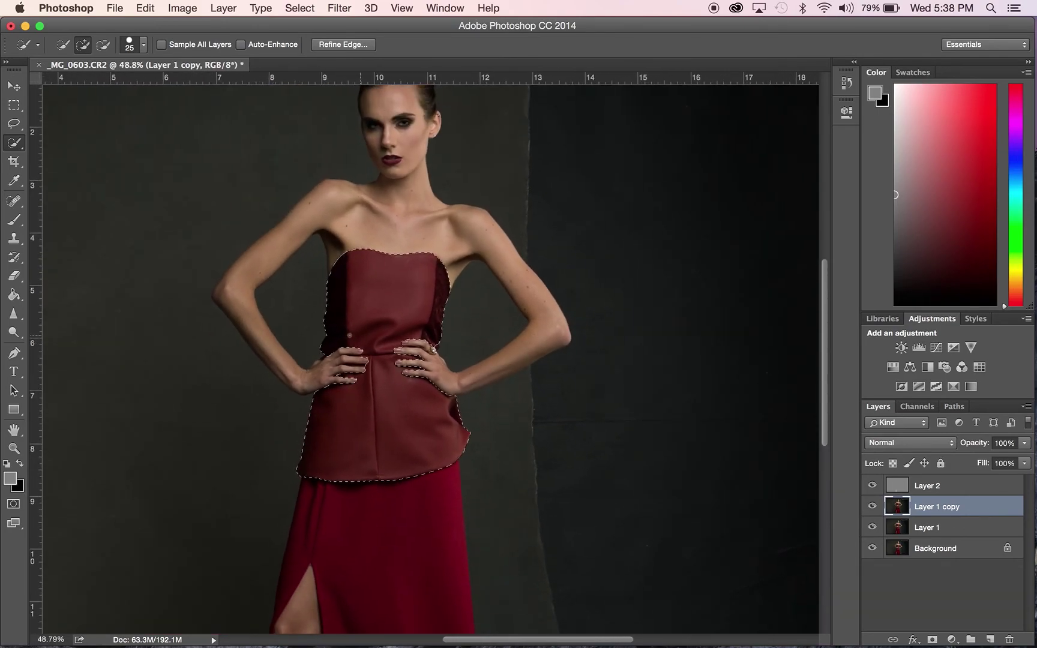
Refine the selection edge with Smart Radius on, Radius 9.5 px, Smooth 12 and Shift Edge -29%.
click(348, 44)
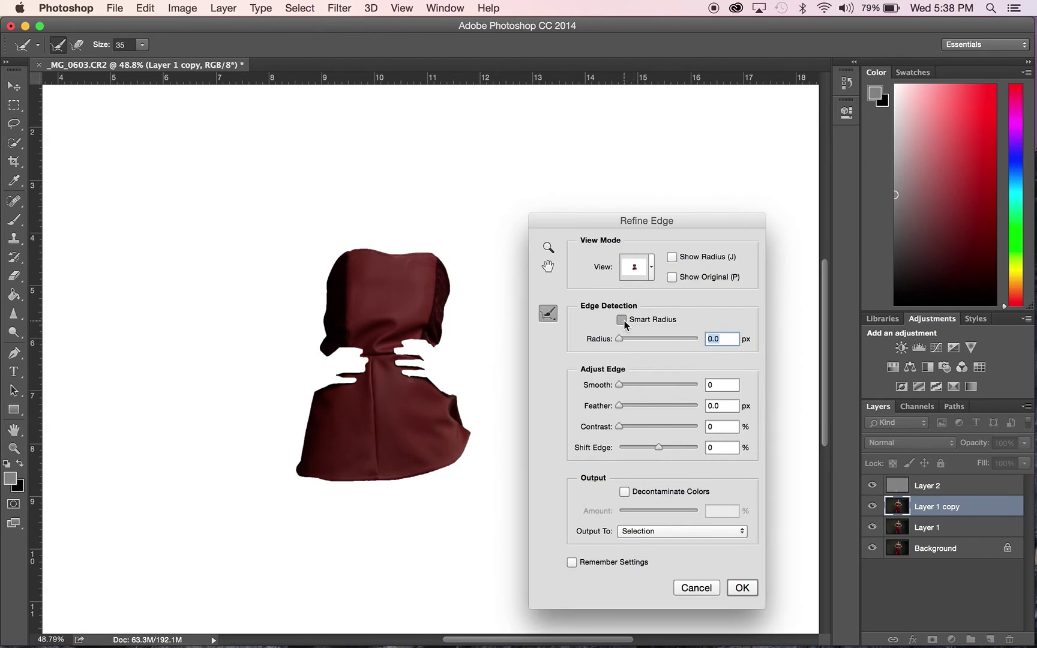
click(650, 337)
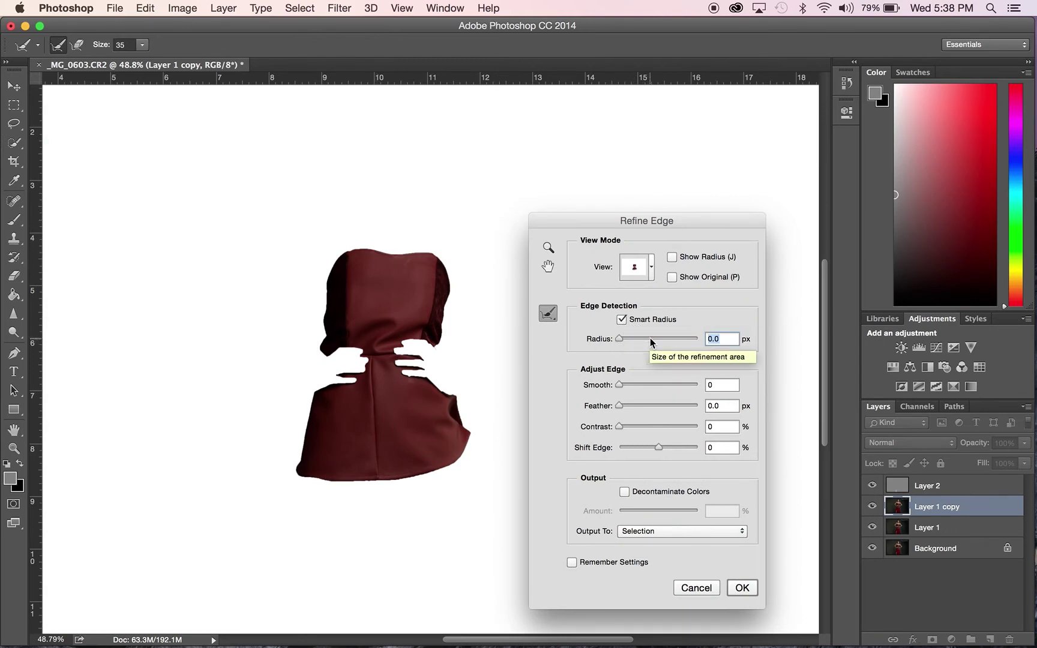
click(627, 385)
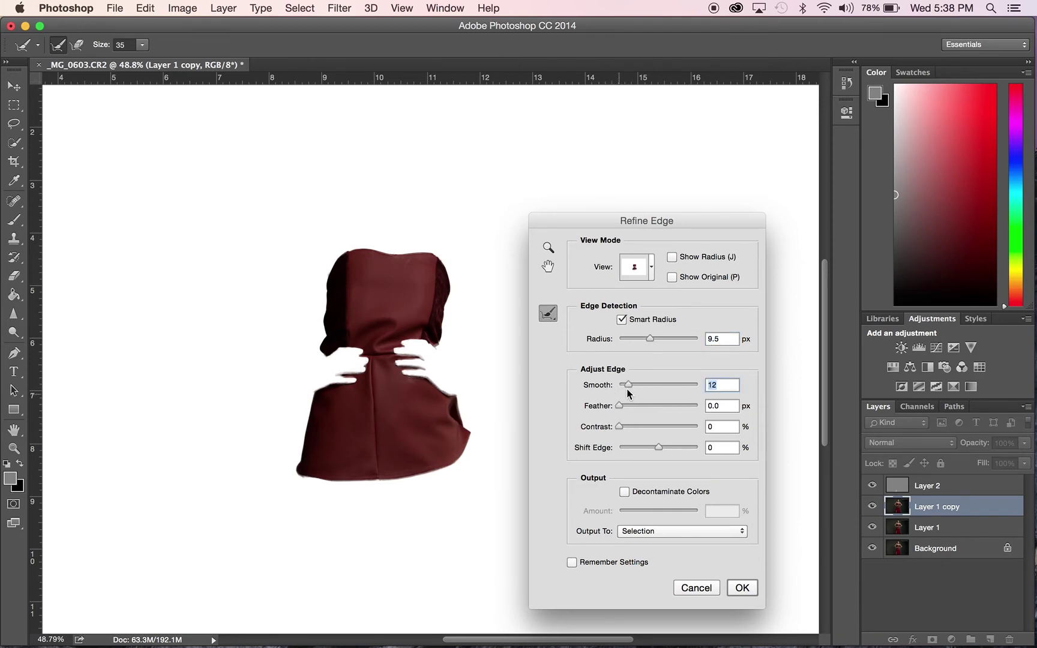
click(648, 447)
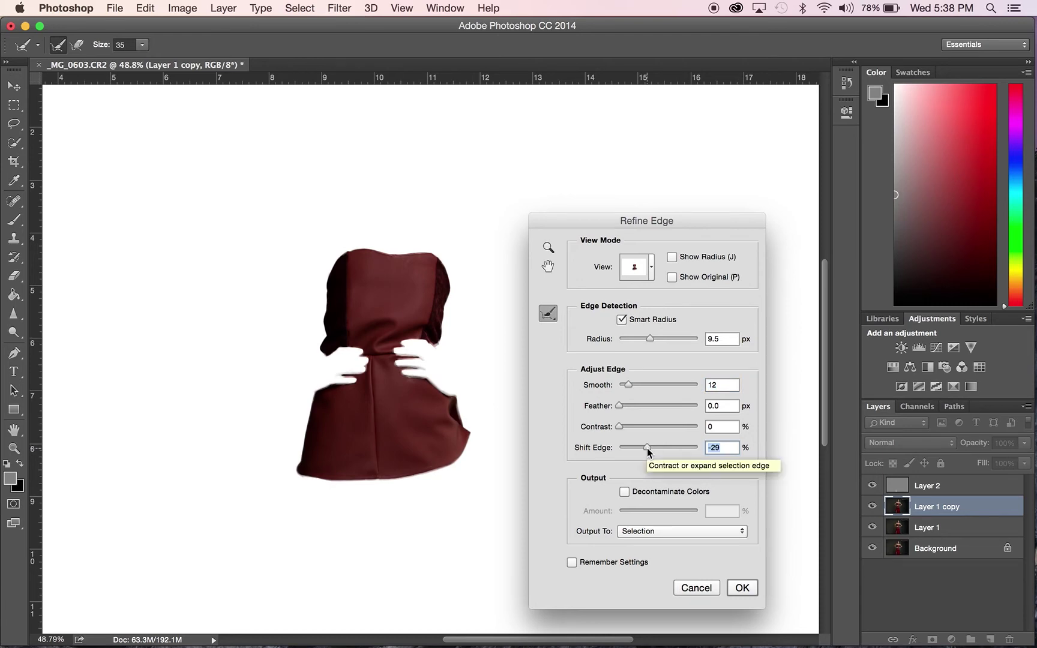
click(742, 589)
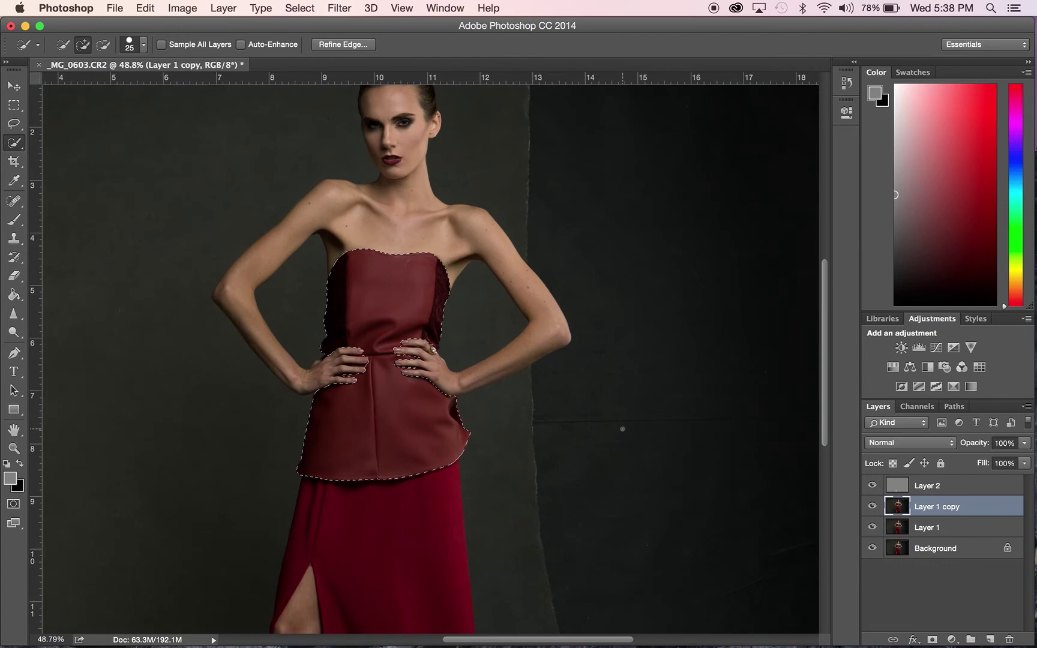
Add a Curves adjustment layer masked to the leather top and pull the Green channel's midpoint slightly down.
click(937, 347)
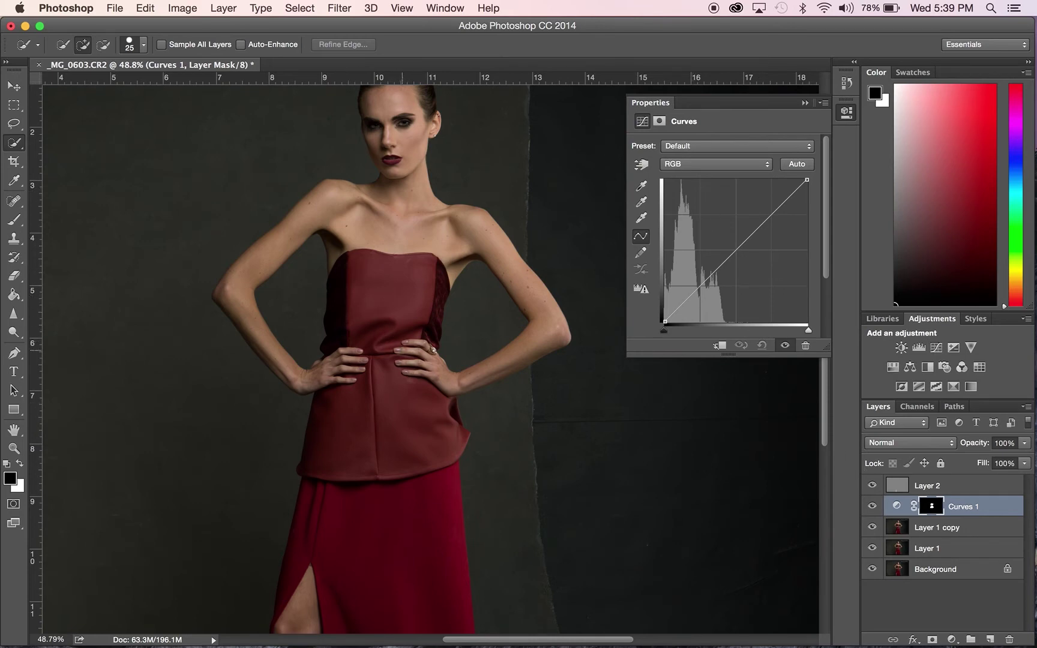
click(726, 160)
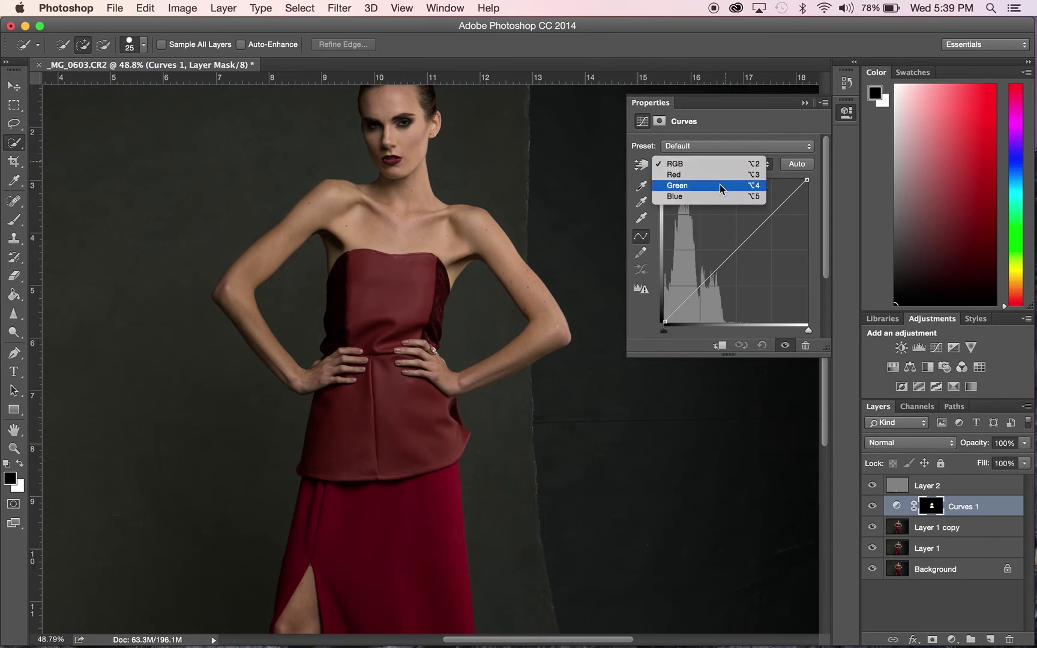
click(719, 186)
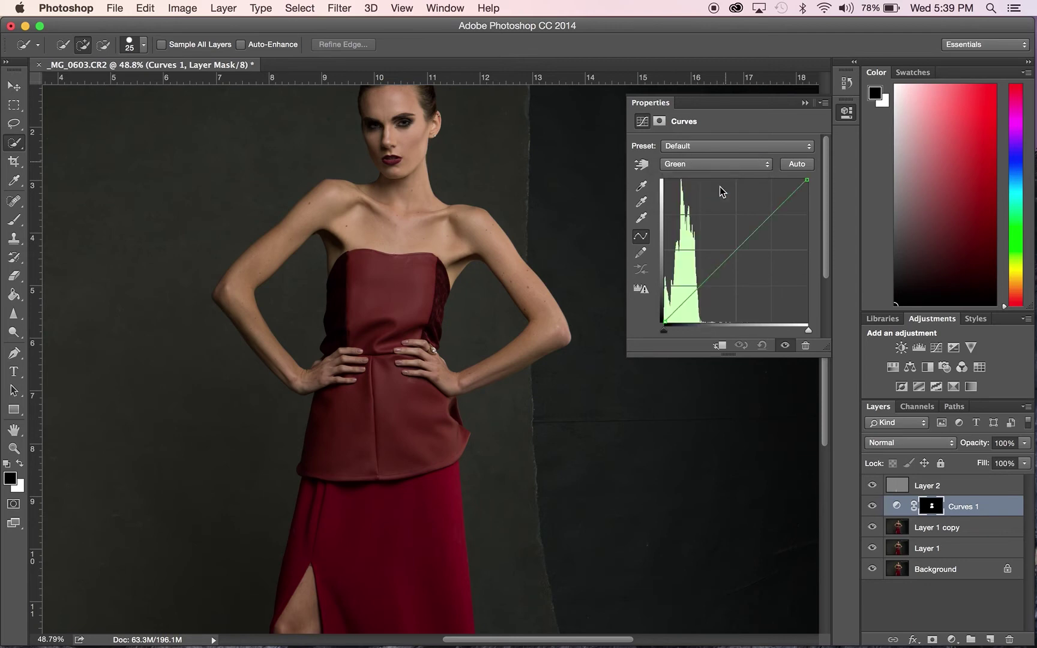
click(735, 252)
drag(737, 256, 736, 256)
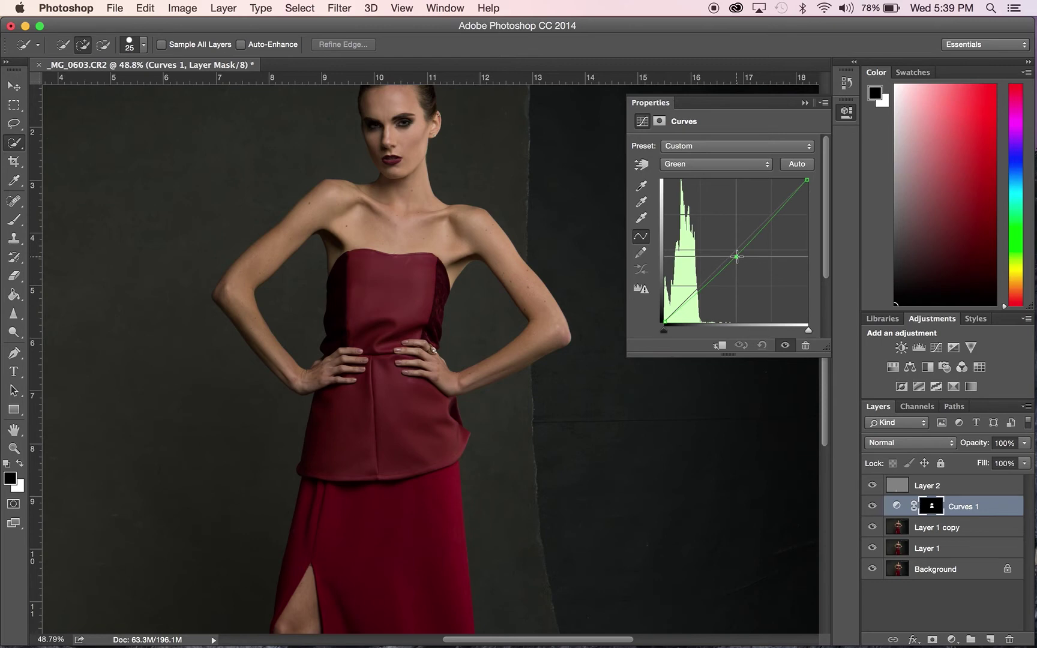
Raise the midpoint of the Red channel in the Curves layer to brighten the top toward the skirt's red.
click(722, 168)
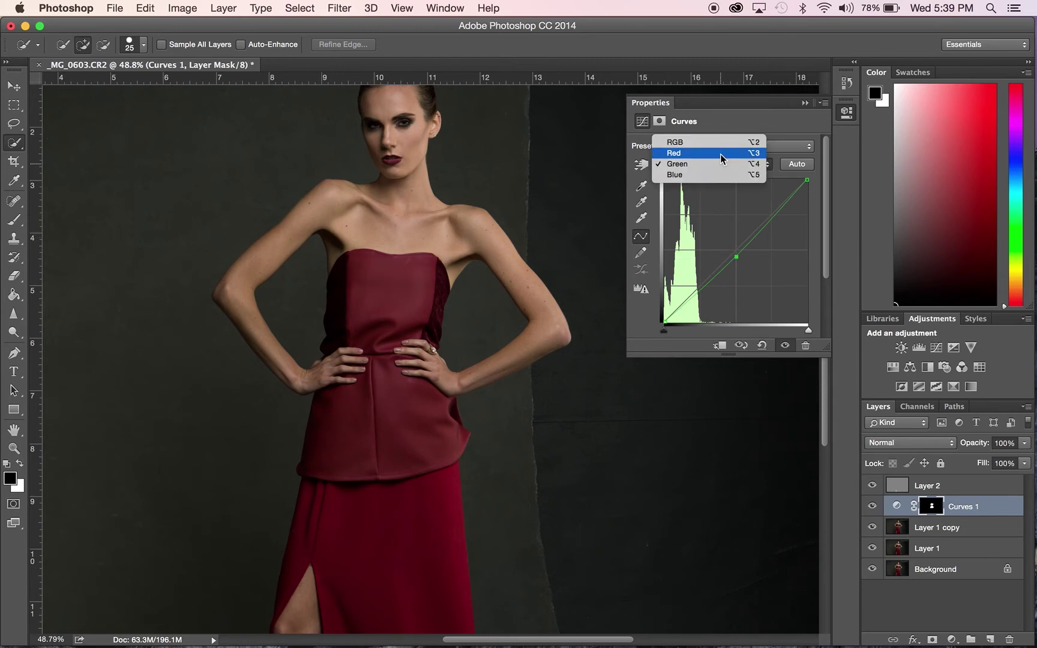
click(720, 148)
drag(737, 243, 737, 235)
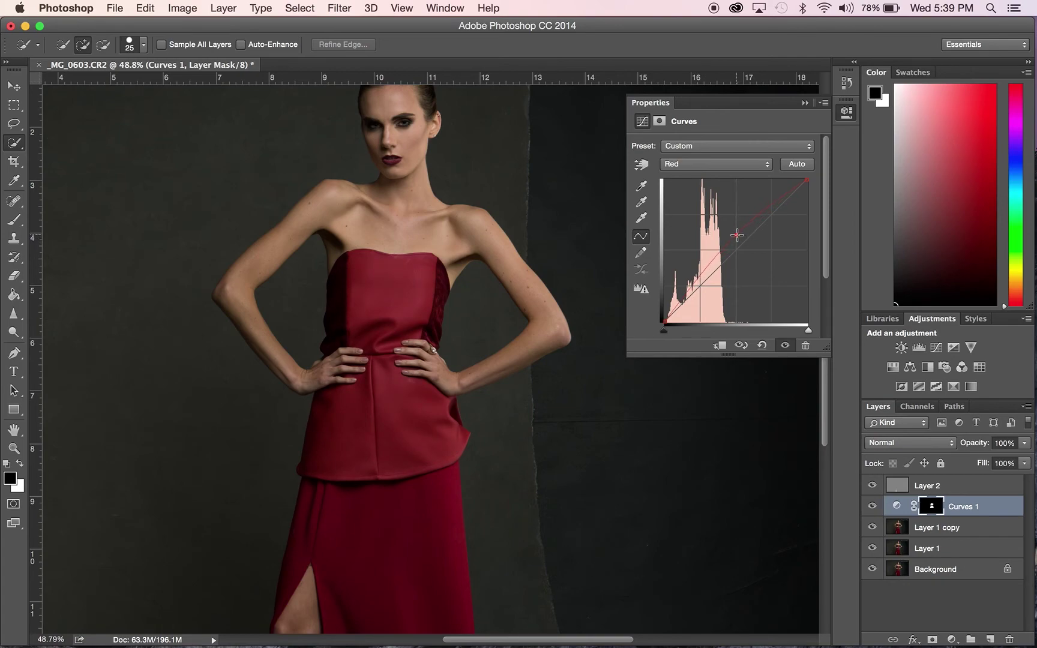
scroll(601, 323, down, 2)
scroll(601, 323, down, 3)
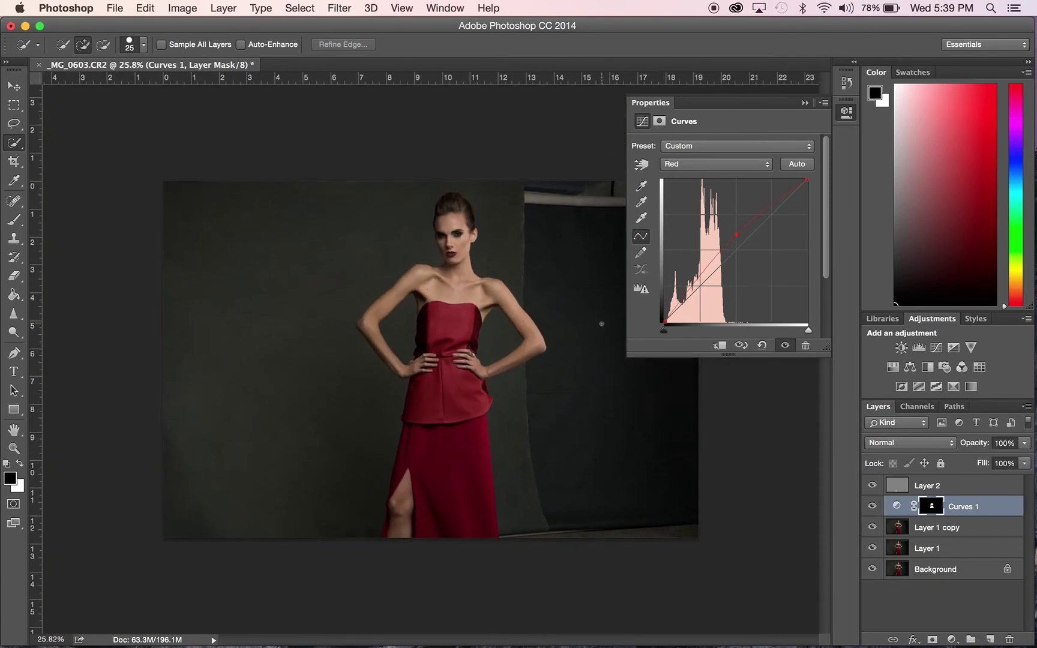
Pull the shadows of the RGB curve slightly down in the leather top's Curves layer, with the midpoint anchored.
scroll(601, 324, up, 1)
scroll(601, 323, up, 2)
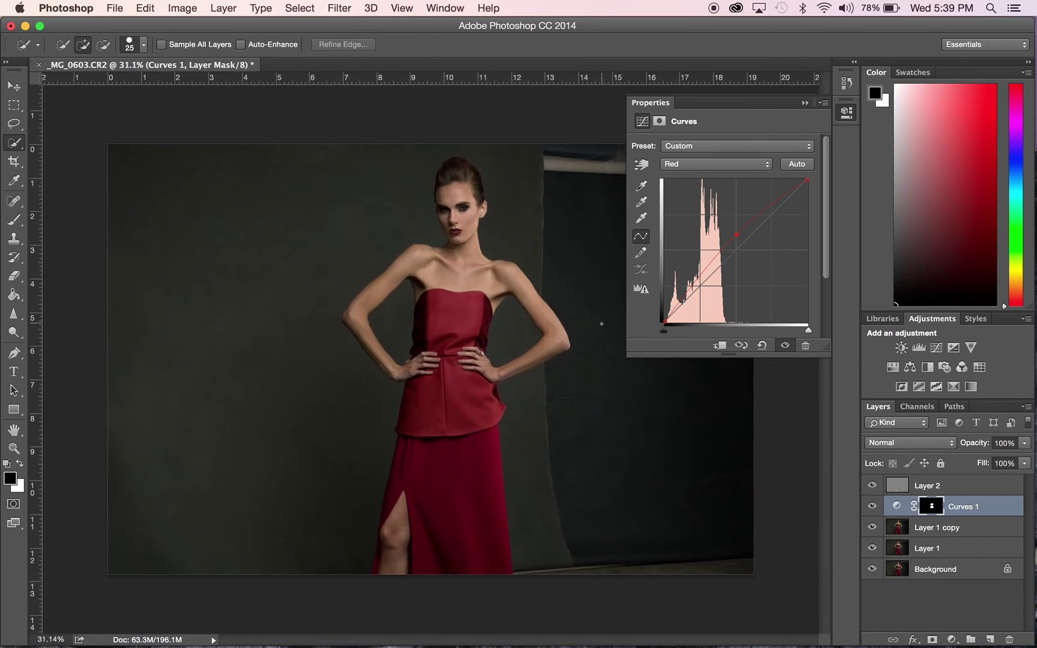
click(690, 164)
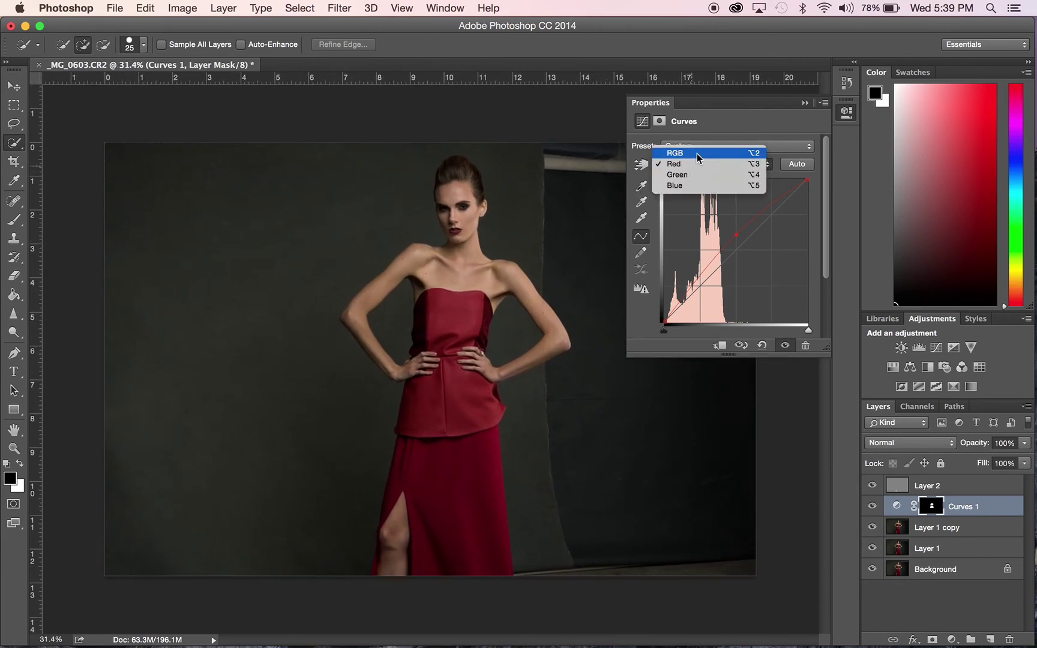
click(693, 154)
drag(700, 286, 701, 288)
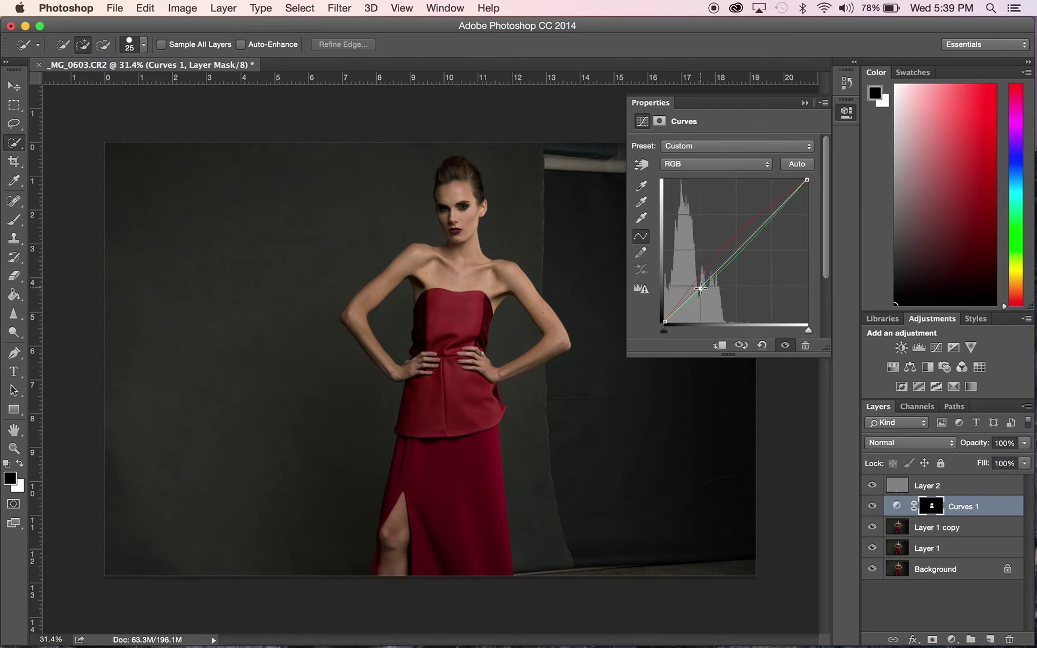
click(736, 250)
click(804, 103)
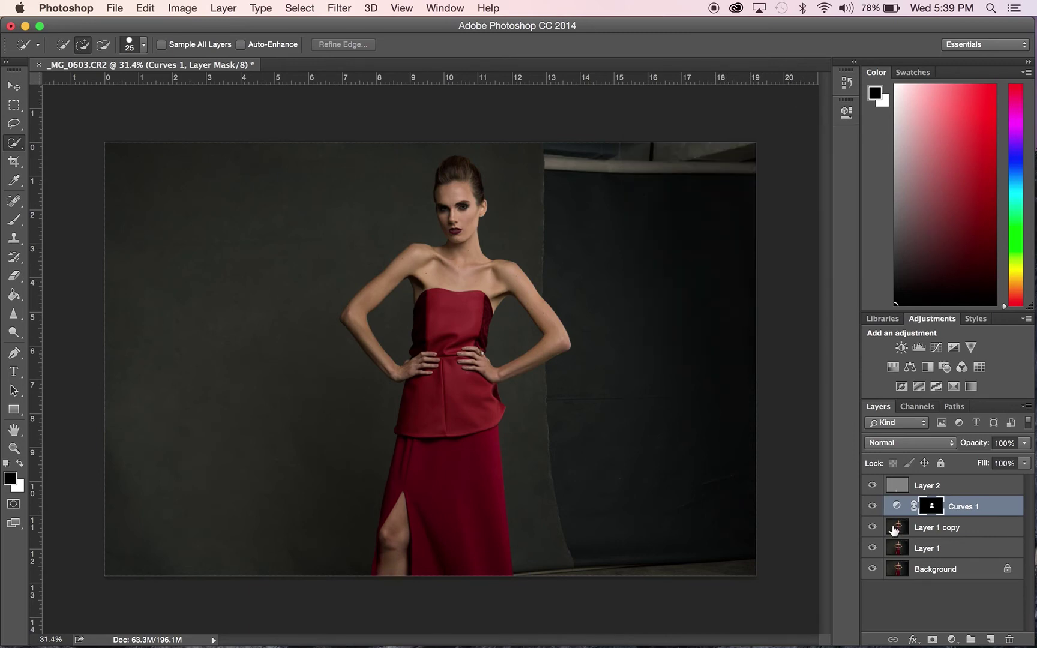
Examine the recolored leather top up close, from the neckline to the peplum, and against the skirt in the full image.
scroll(514, 347, up, 5)
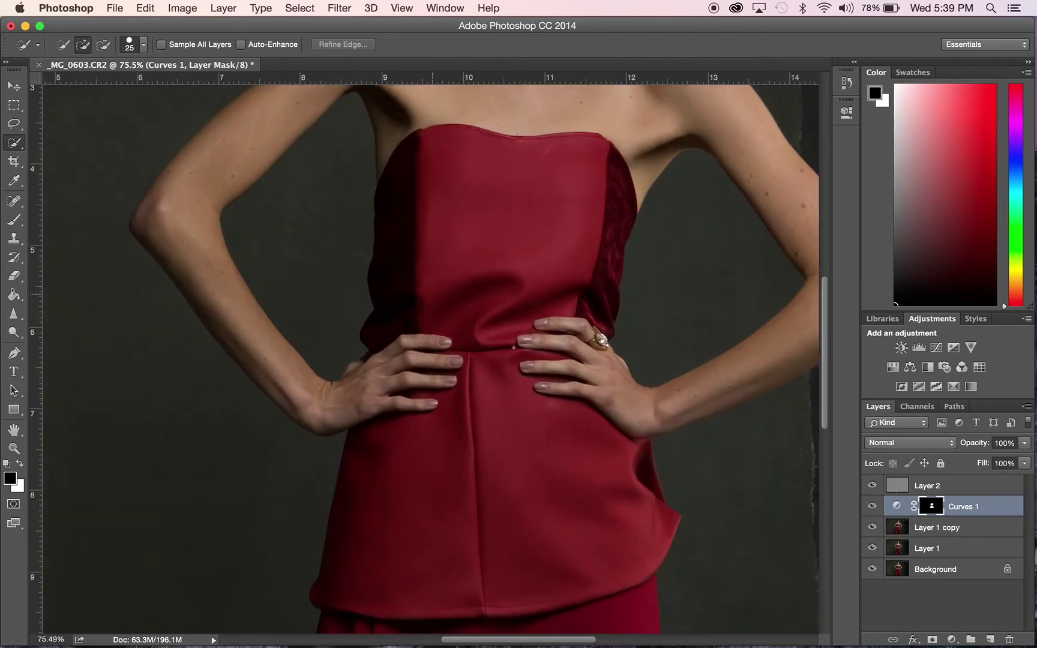
scroll(513, 347, up, 3)
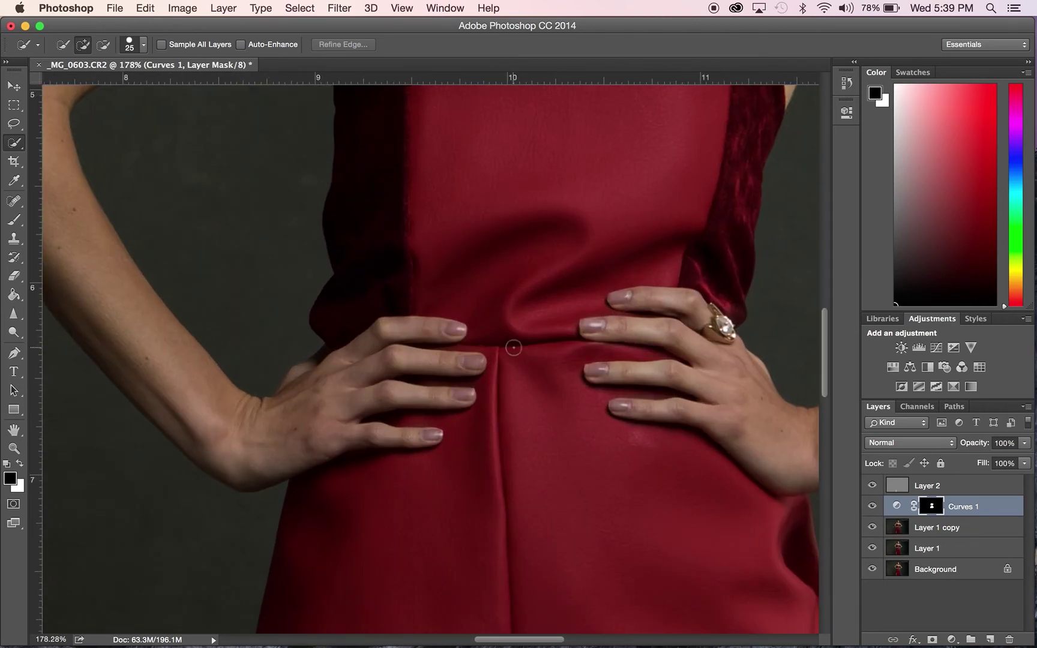
scroll(513, 347, left, 3)
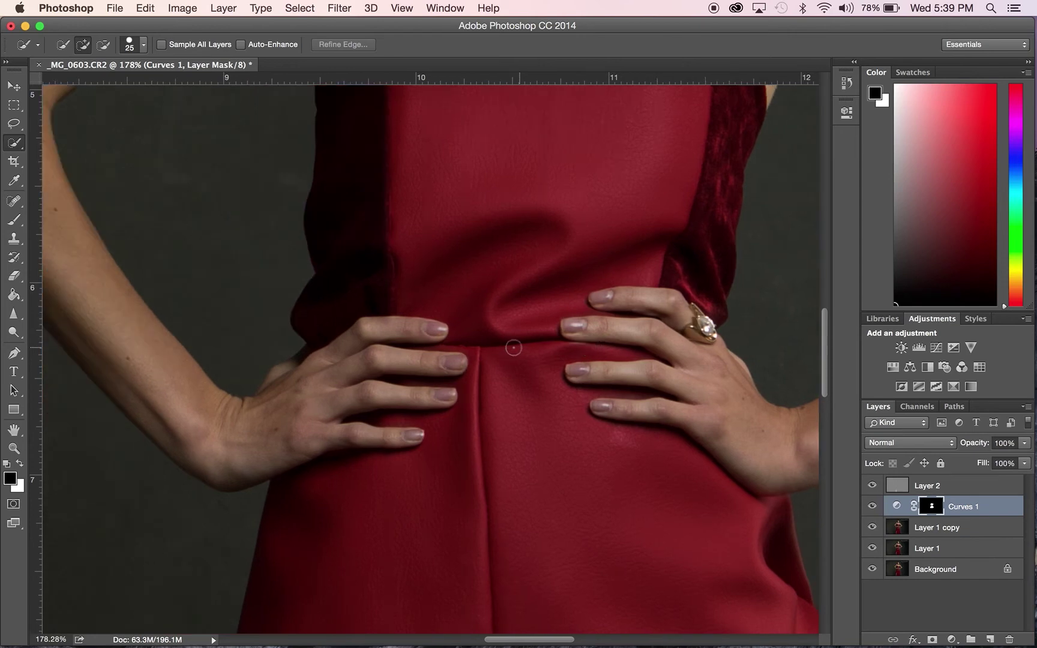
scroll(514, 347, right, 3)
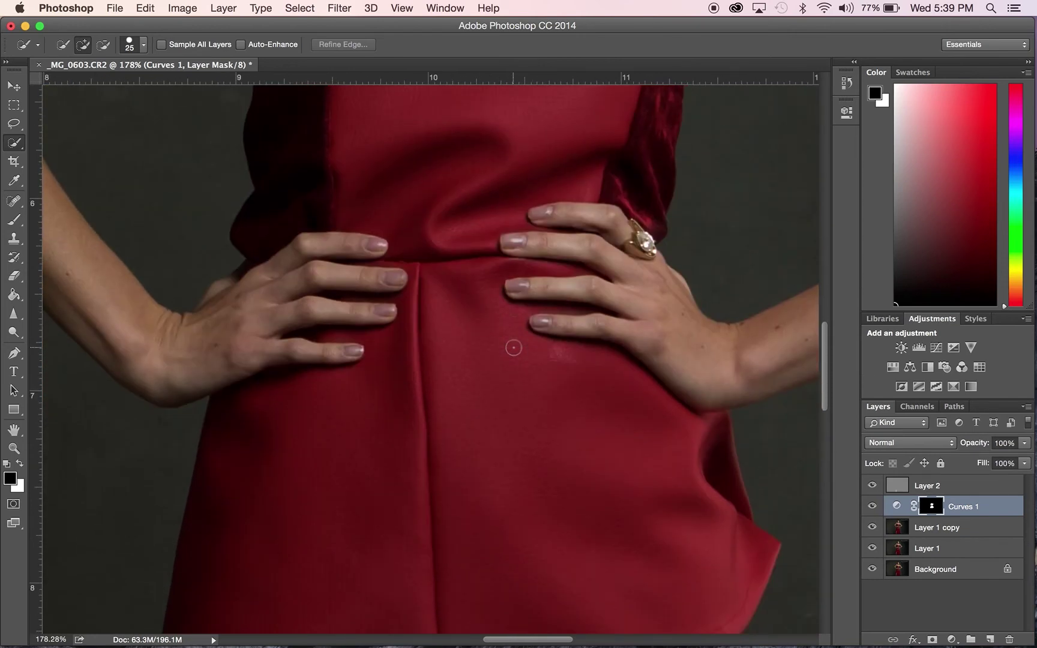
scroll(514, 347, up, 5)
scroll(514, 347, down, 5)
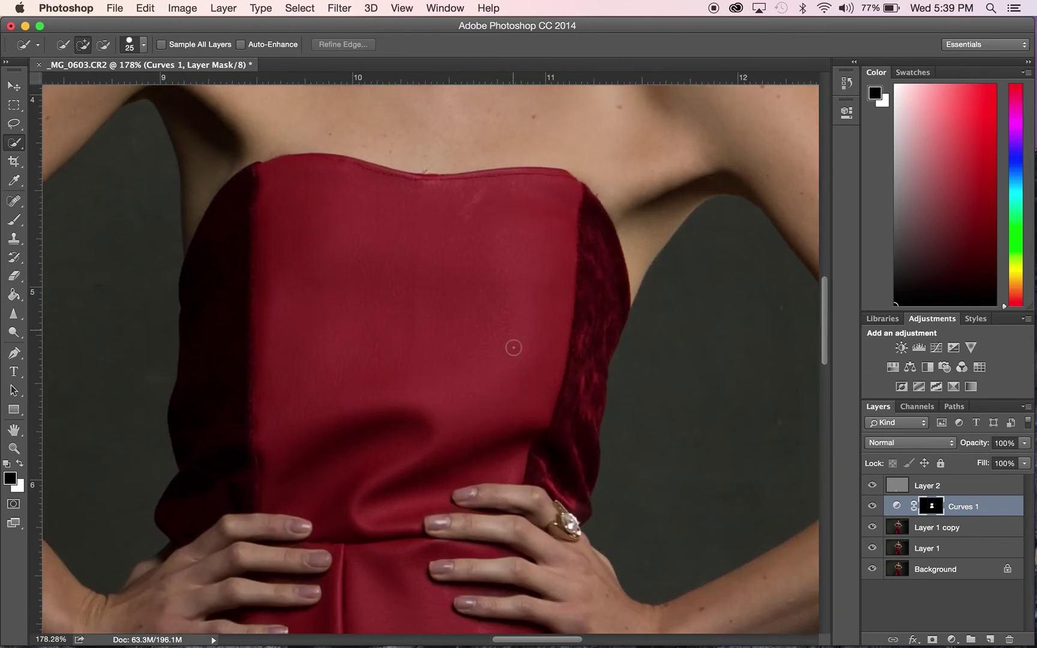
scroll(517, 374, down, 4)
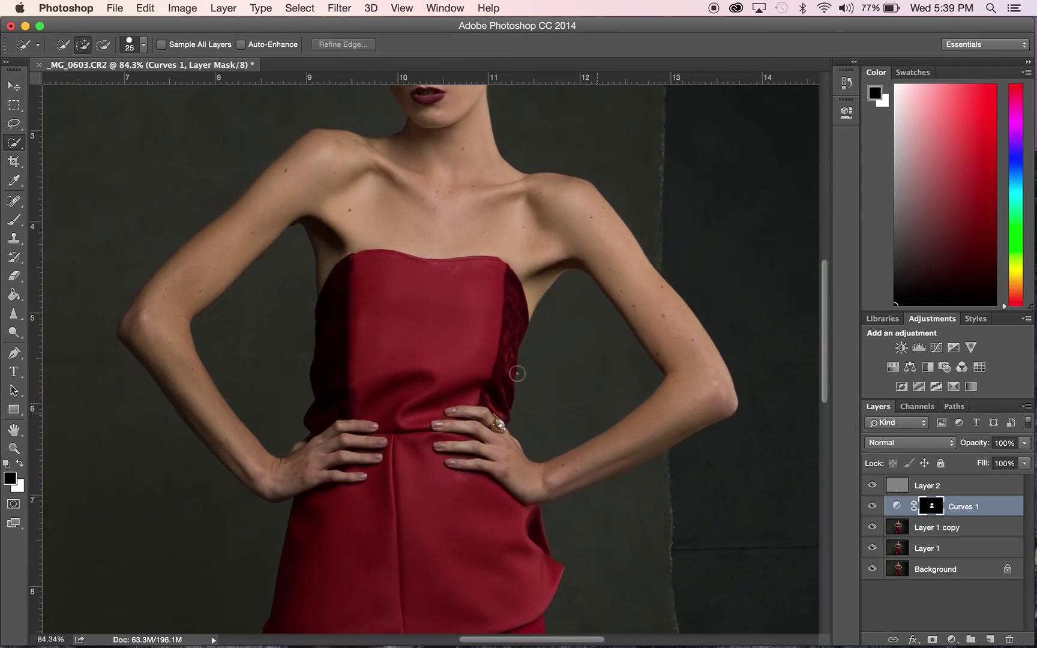
scroll(517, 374, down, 3)
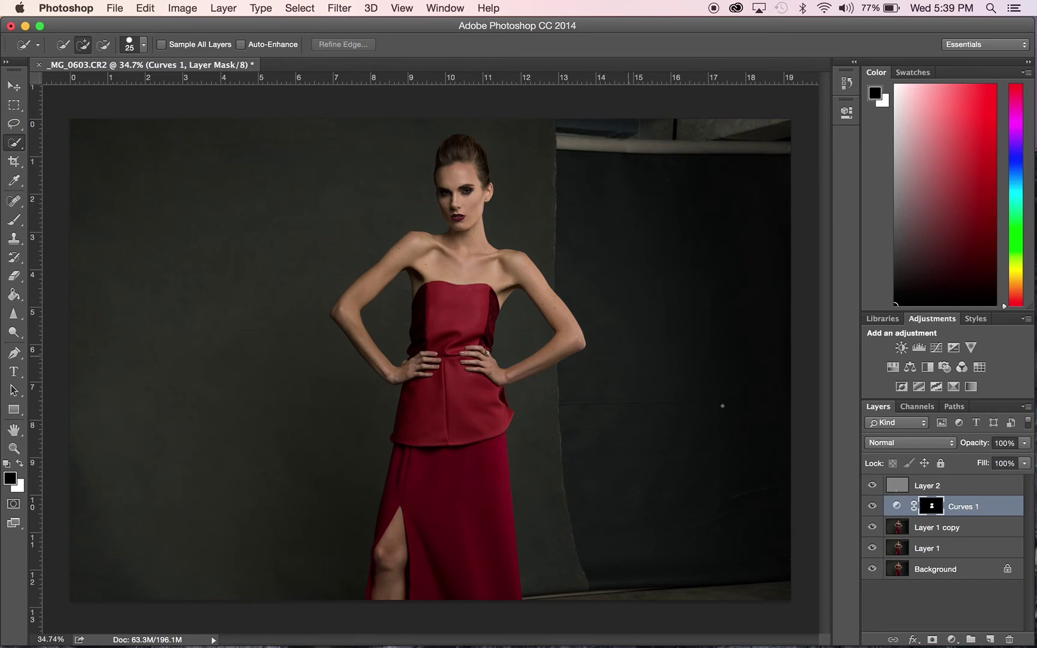
Quick-select the whole model on Layer 1 copy with a 150 px brush, including head, dress, leg and both arms.
click(897, 528)
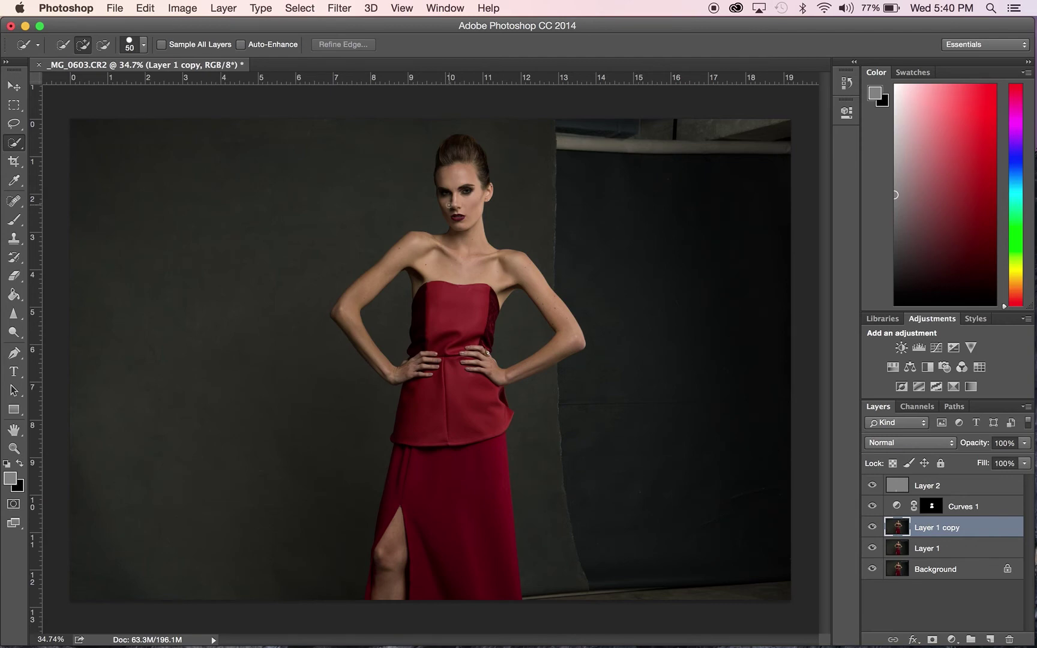
key(bracketright)
key(bracketright)
key(bracketright)
key(bracketright)
mouse_move(459, 174)
mouse_down()
mouse_move(450, 157)
mouse_move(480, 157)
mouse_move(459, 275)
mouse_up()
mouse_move(455, 377)
mouse_down()
mouse_move(440, 558)
mouse_move(406, 576)
mouse_up()
click(417, 246)
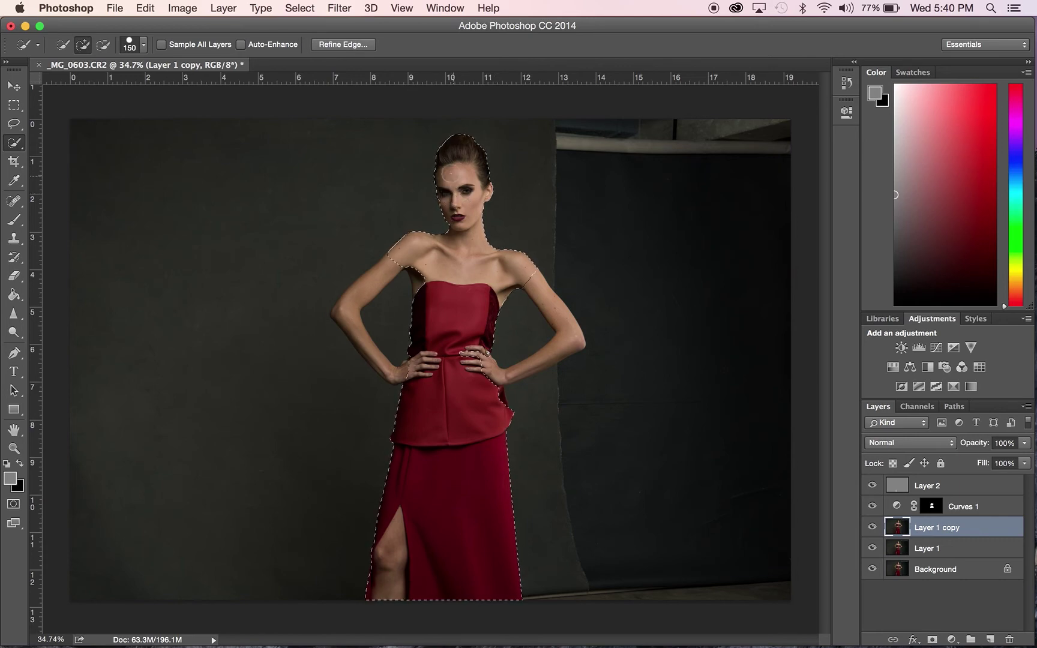
mouse_move(558, 314)
mouse_down()
mouse_move(562, 351)
mouse_move(525, 355)
mouse_up()
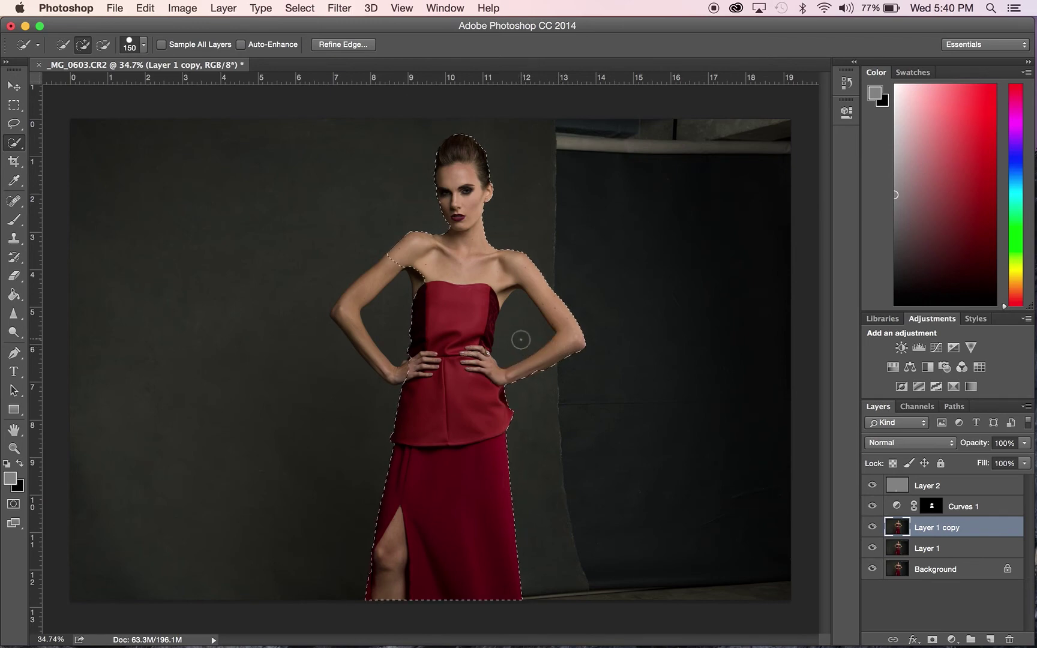
drag(353, 333, 349, 317)
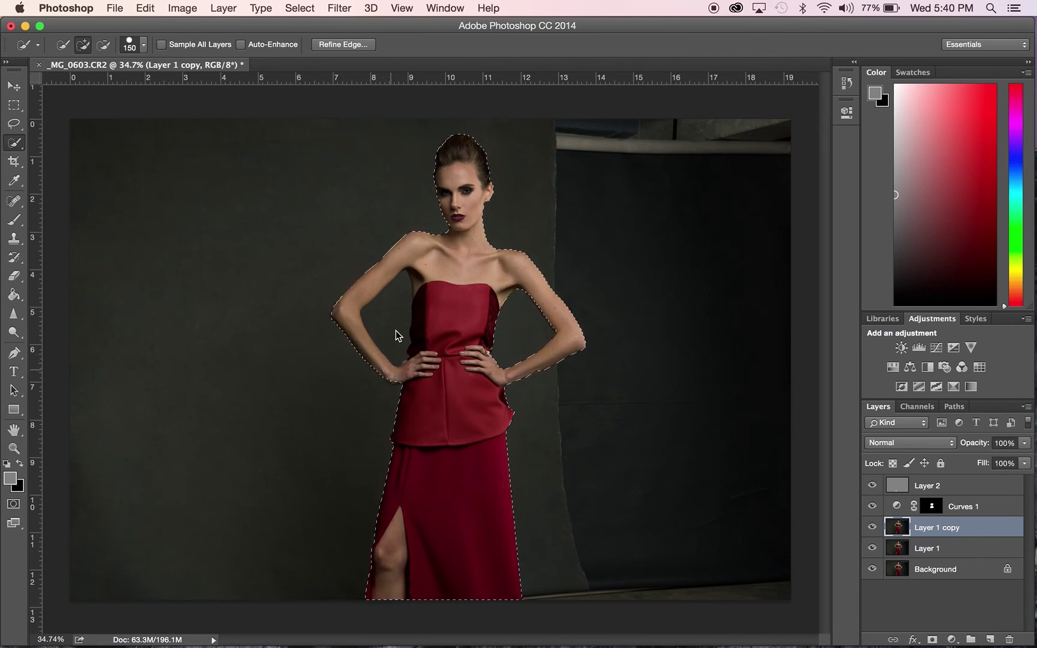
Subtract the patch of backdrop between the model's bent arm and her torso from the selection.
alt+click(396, 308)
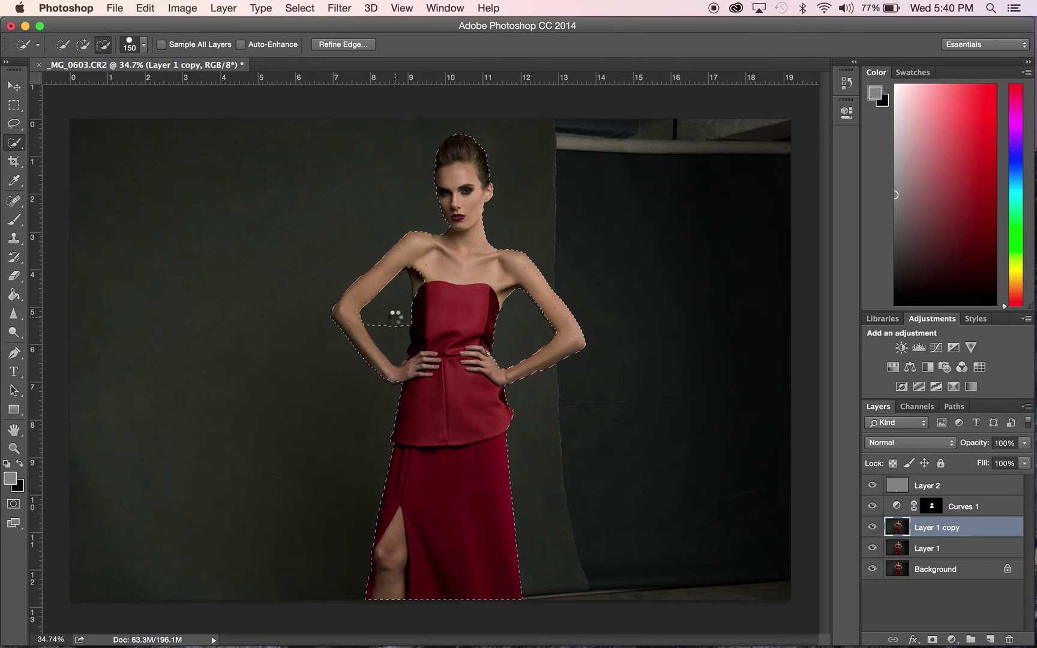
alt+click(394, 347)
alt+click(373, 322)
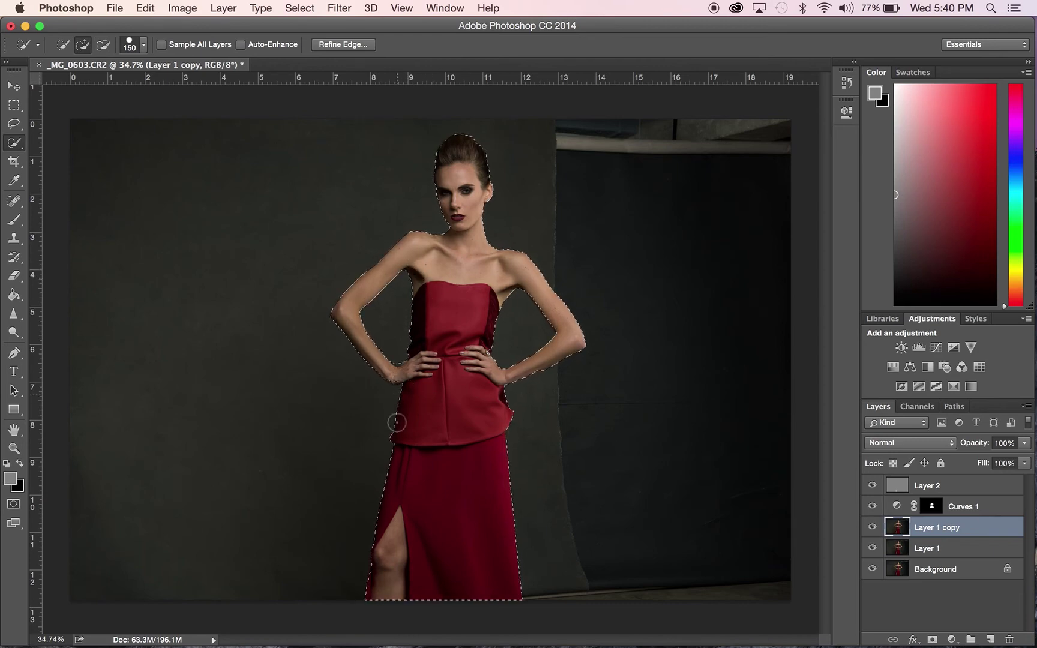
alt+click(398, 360)
Refine the model's selection edge with Smart Radius on, Radius 9.8 px, Smooth 0, Feather 1.5 px and Shift Edge -9%.
click(349, 45)
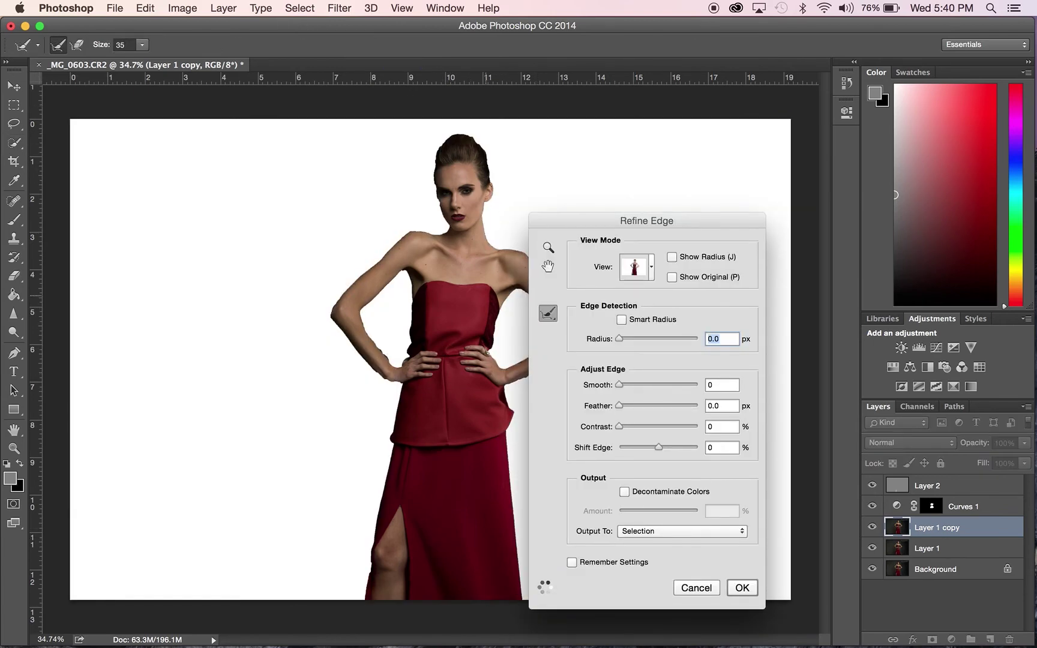
click(622, 321)
drag(639, 337, 650, 338)
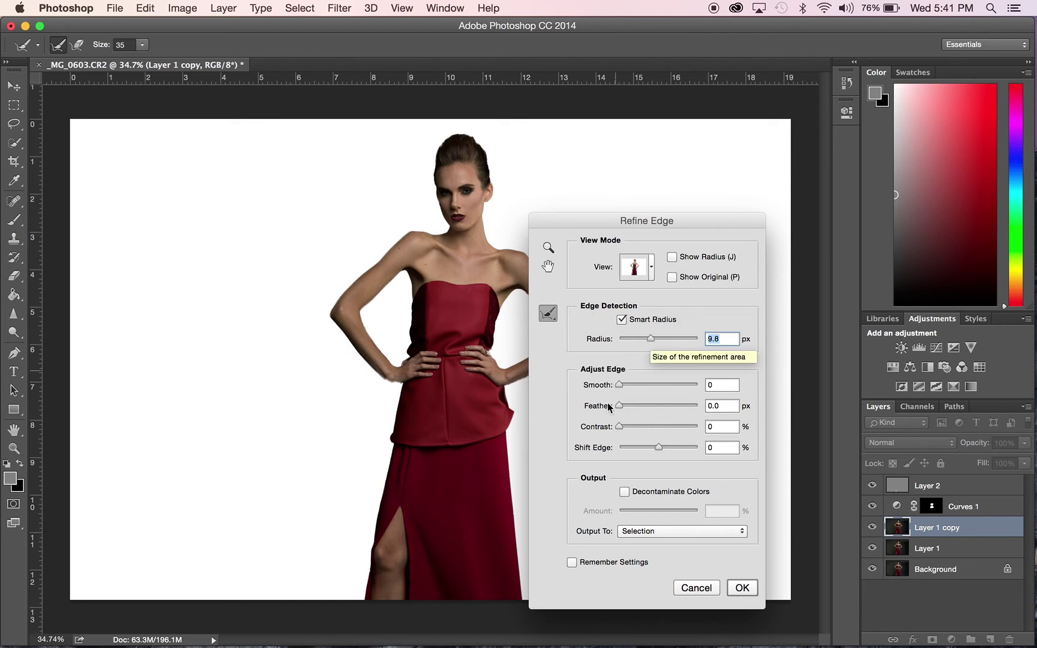
drag(635, 385, 630, 385)
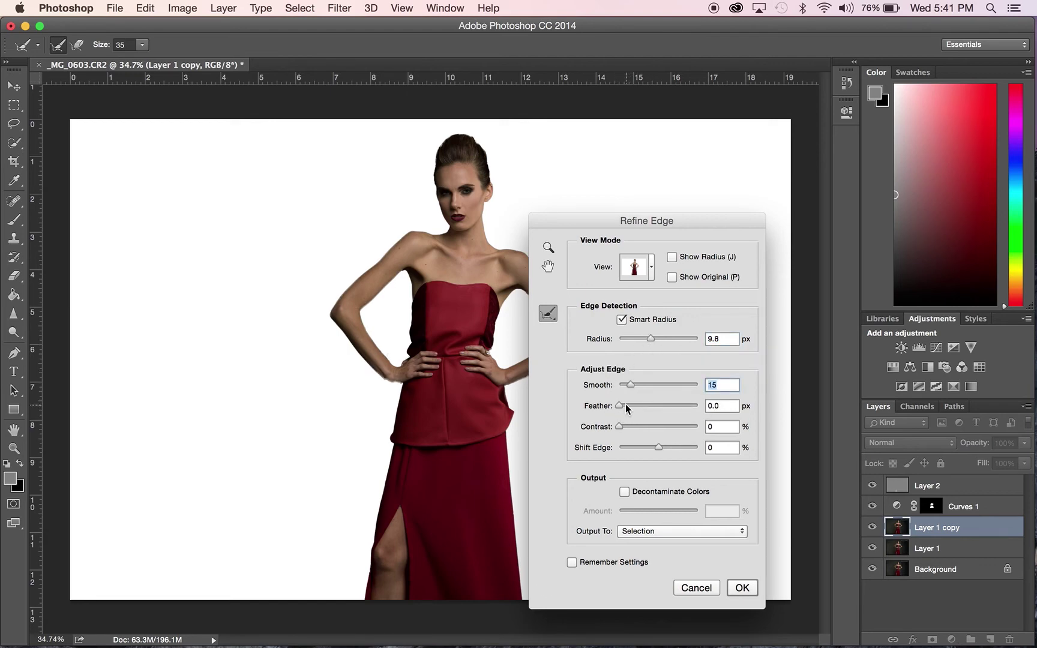
click(625, 405)
drag(656, 448, 655, 450)
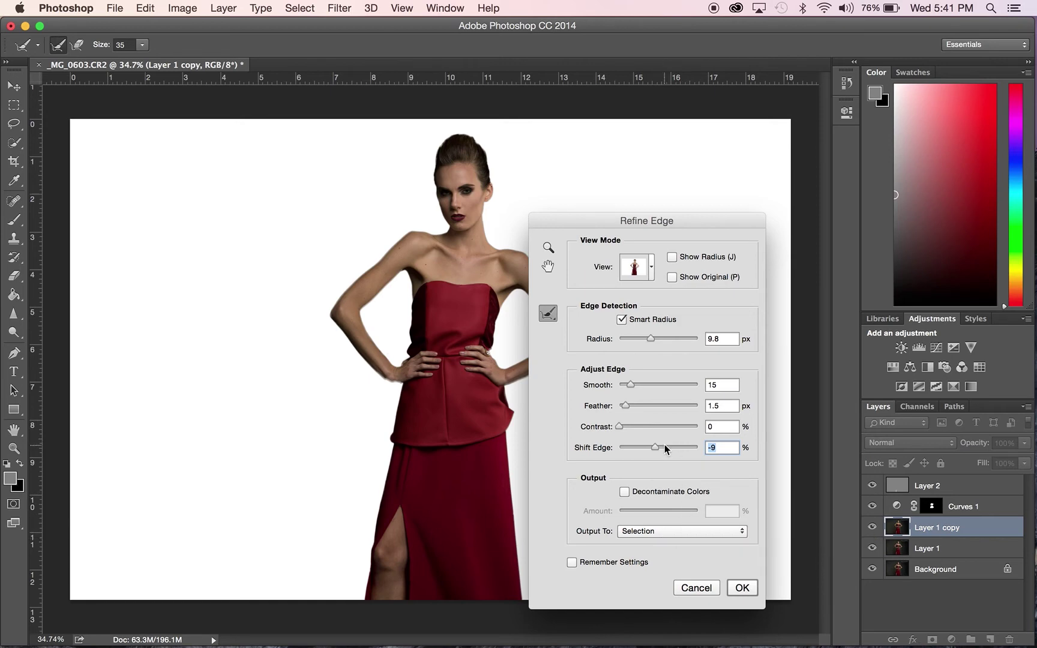
drag(628, 383, 610, 386)
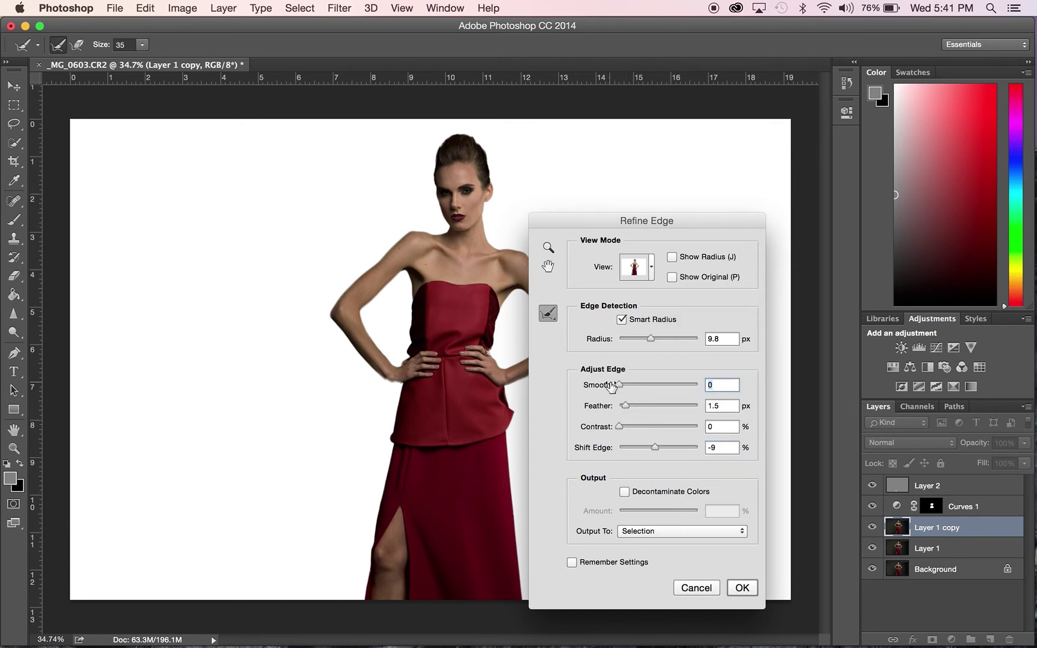
click(742, 588)
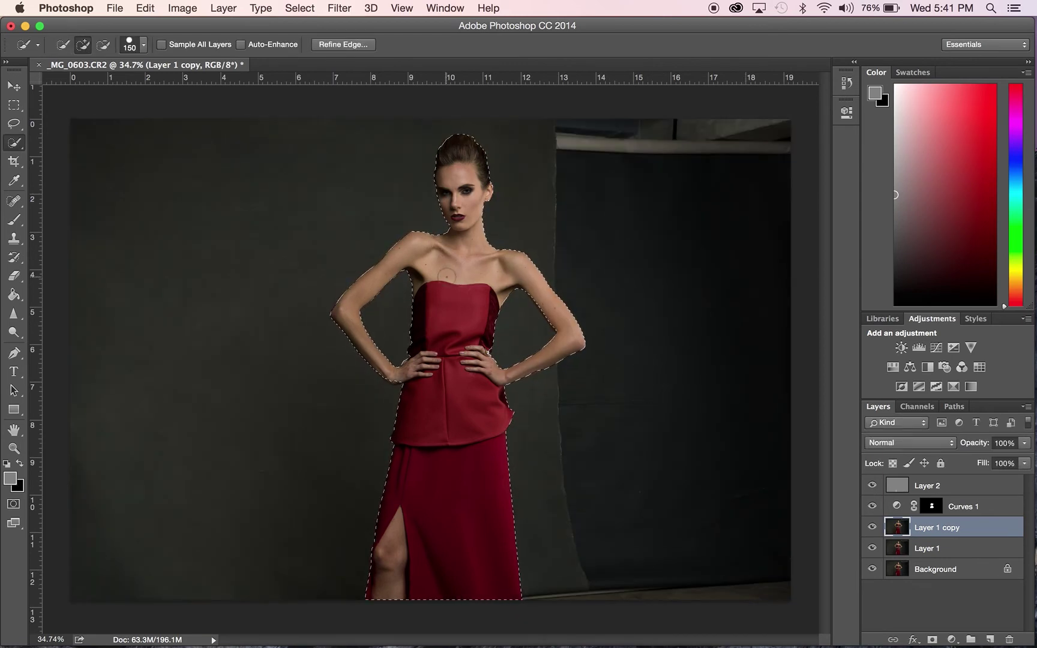
Invert the selection to cover the backdrop and add a Curves adjustment layer masked to it.
right_click(446, 274)
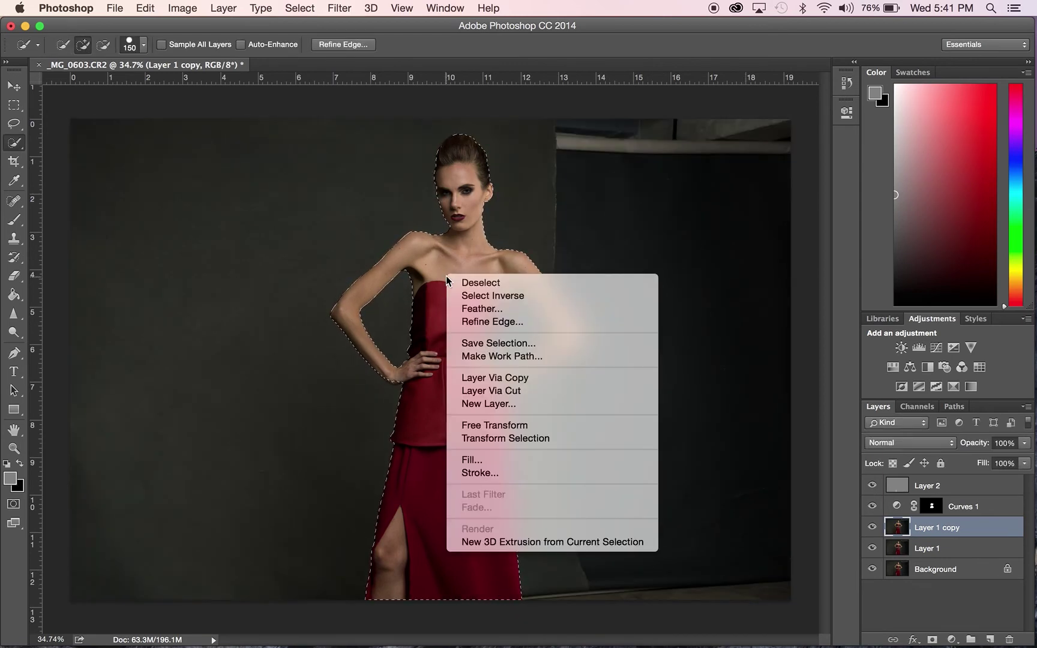
click(478, 297)
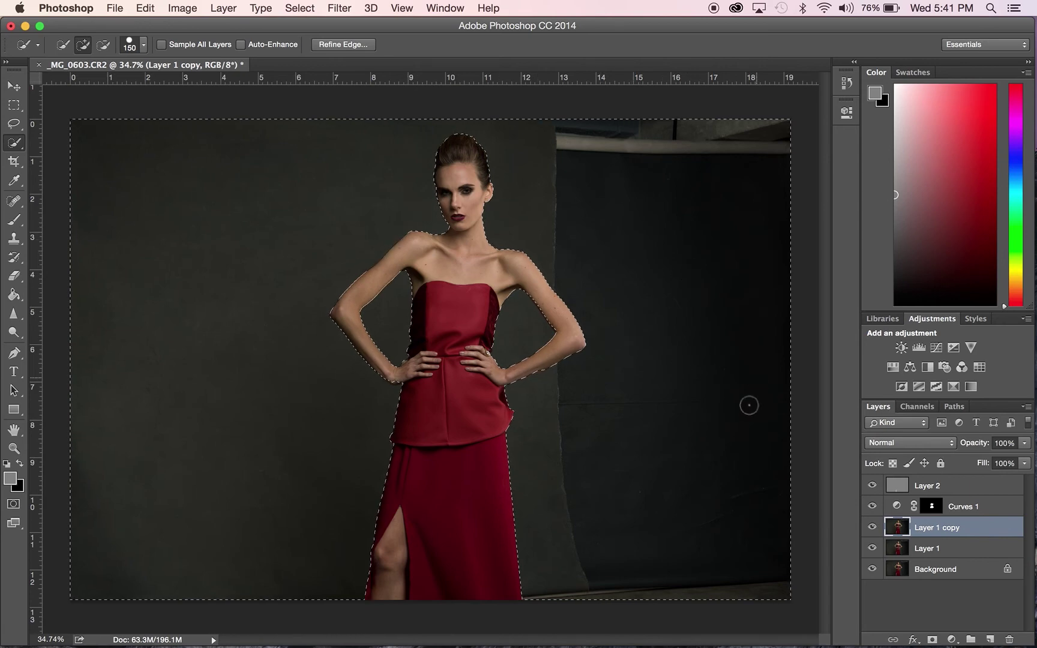
click(935, 348)
click(935, 347)
Raise the midpoints of the Green and Blue channels very slightly in the backdrop's Curves layer.
click(701, 165)
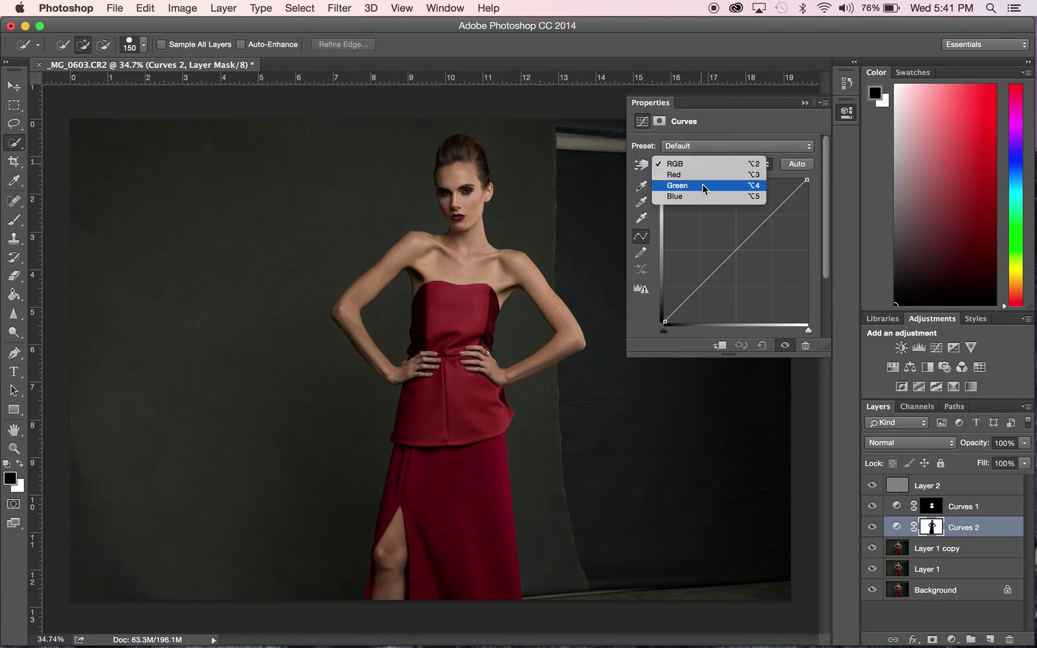
click(702, 184)
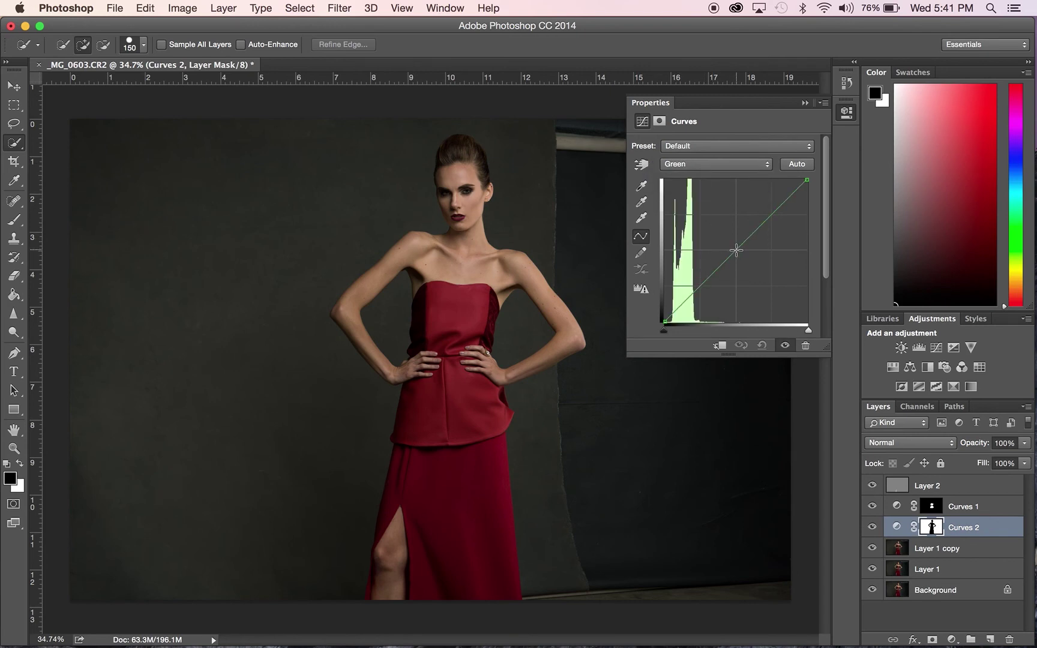
drag(736, 250, 736, 248)
click(716, 166)
click(708, 175)
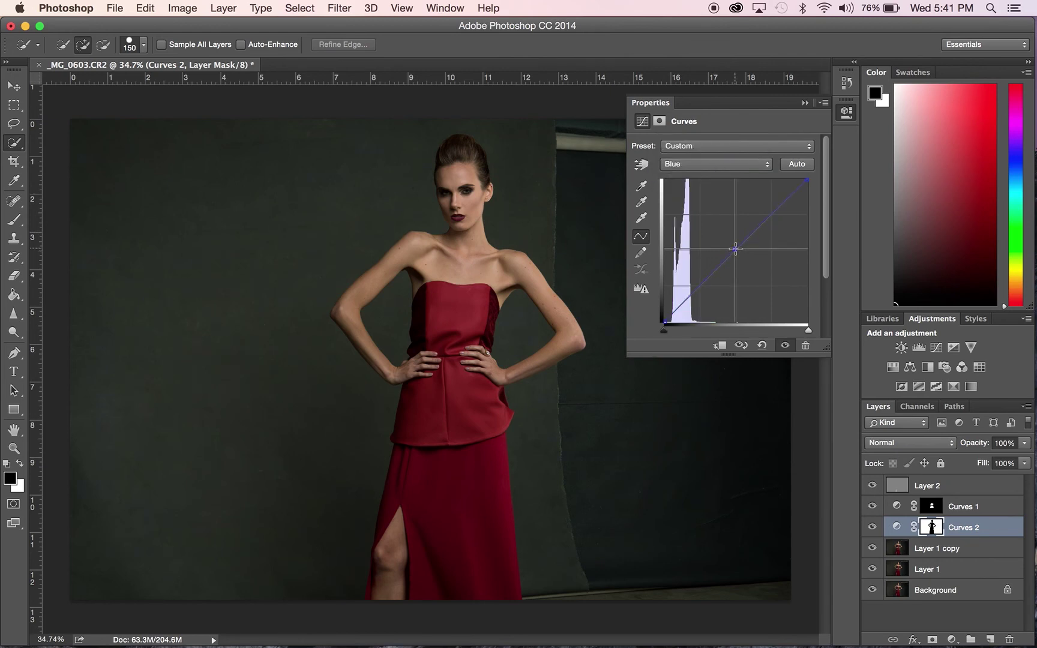
Pull the backdrop curve's Red midpoint slightly down and raise its Green midpoint a little further for a greener tone.
click(729, 163)
click(724, 141)
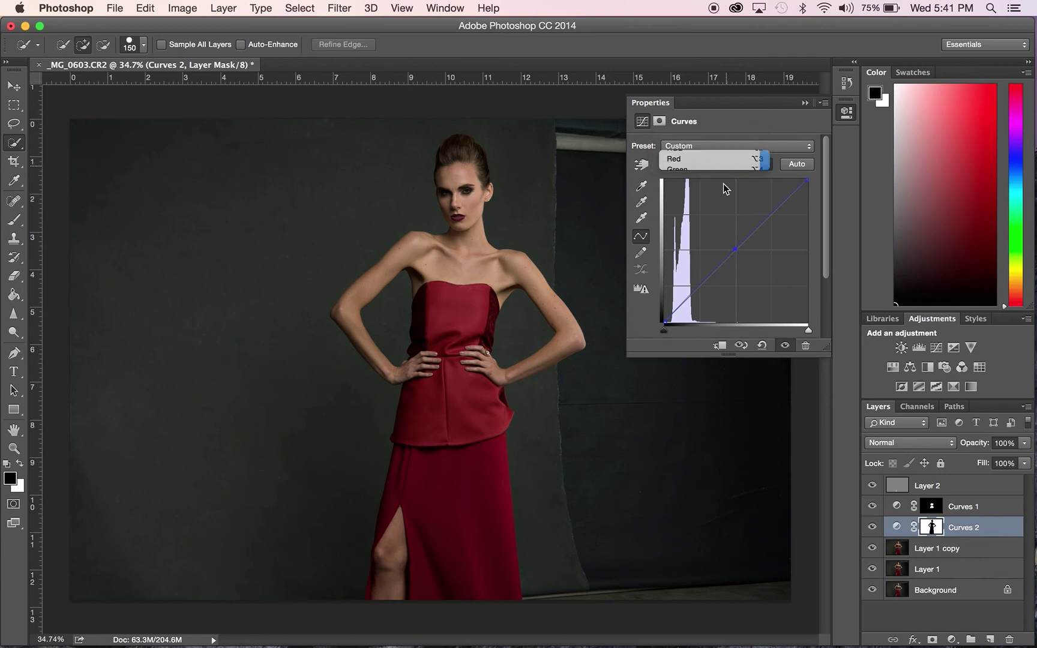
drag(736, 252, 735, 253)
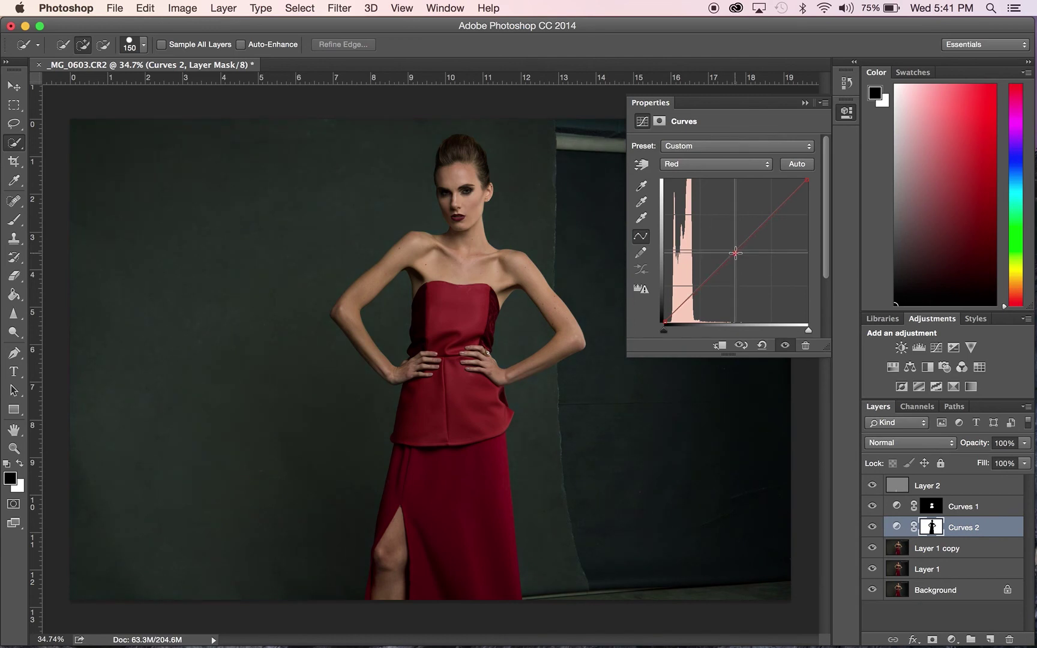
click(714, 165)
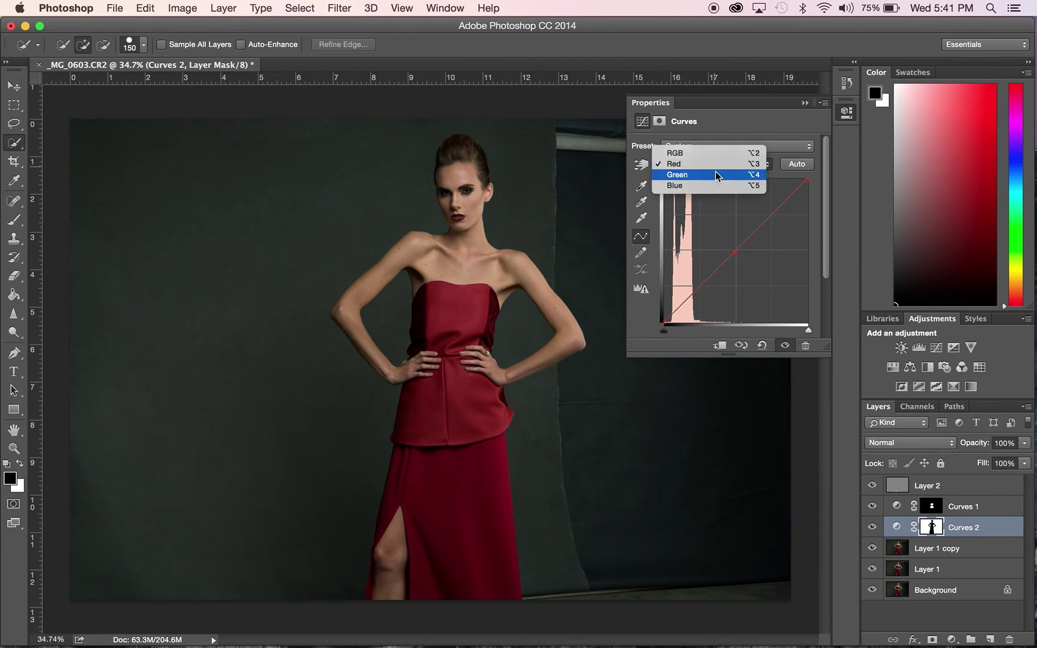
click(715, 173)
drag(737, 250, 736, 246)
Shape the backdrop's RGB curve with a slightly lowered shadow point and a raised midtone point to add contrast.
click(726, 163)
click(720, 142)
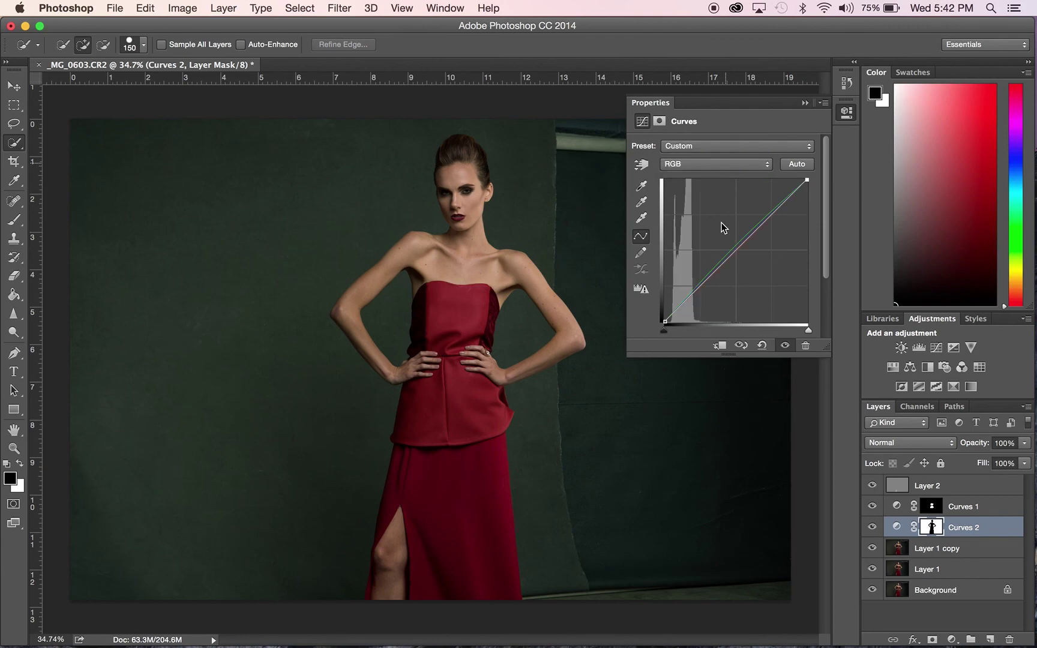
drag(702, 290, 700, 289)
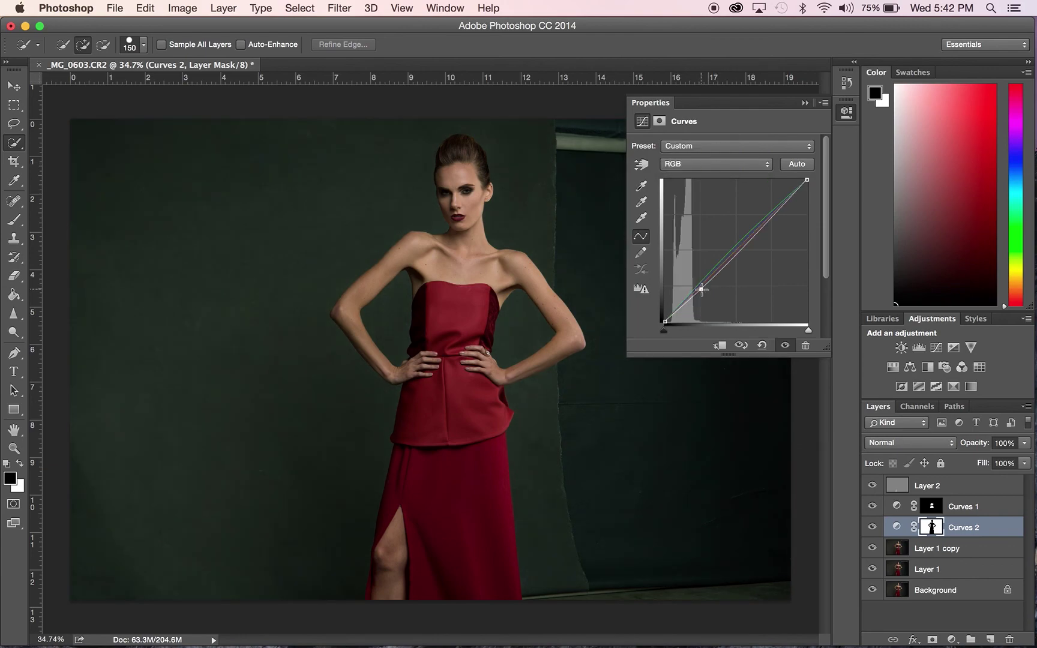
mouse_move(736, 252)
mouse_down()
mouse_move(750, 250)
mouse_move(738, 239)
mouse_up()
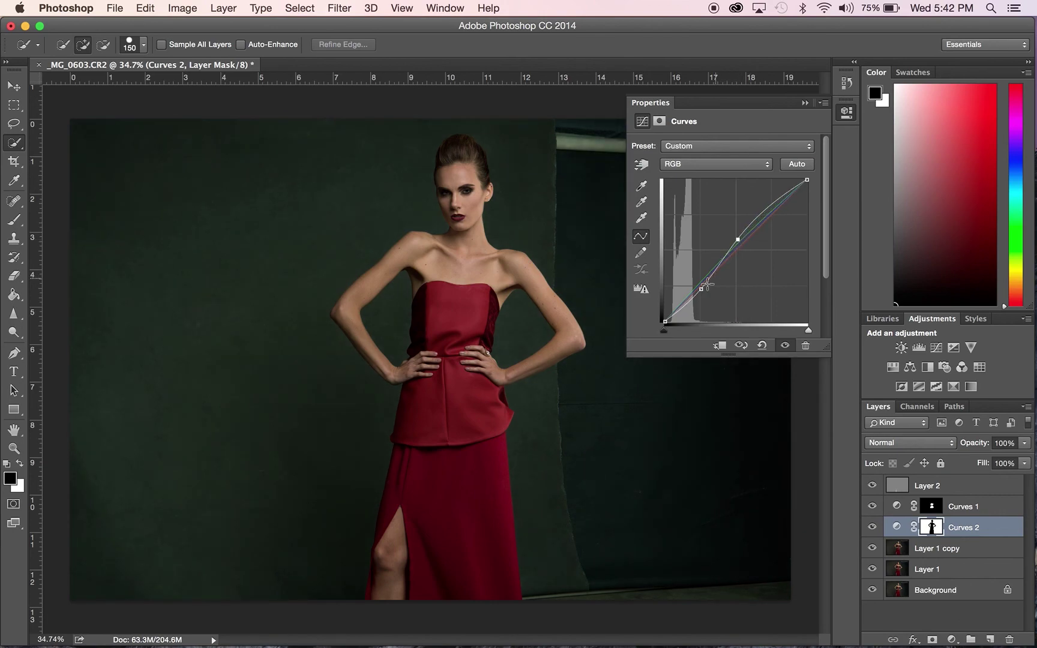
drag(701, 288, 701, 287)
click(738, 237)
drag(737, 231, 749, 227)
click(699, 288)
click(805, 102)
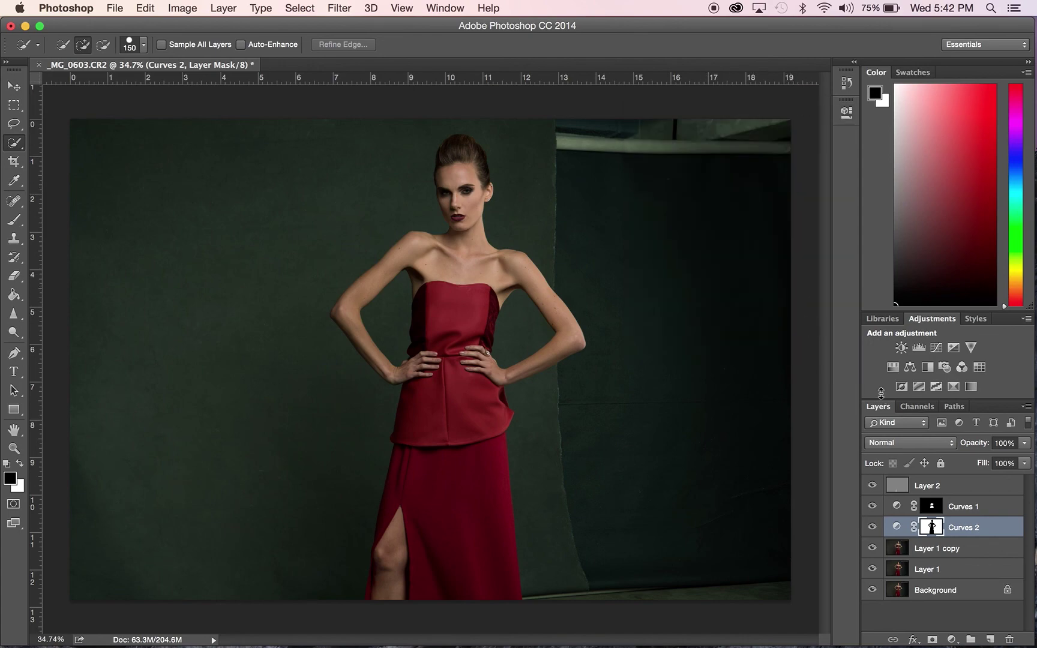
Load the backdrop mask as a selection, add a second Curves adjustment layer from it, and raise its RGB midpoint very slightly.
super+click(922, 532)
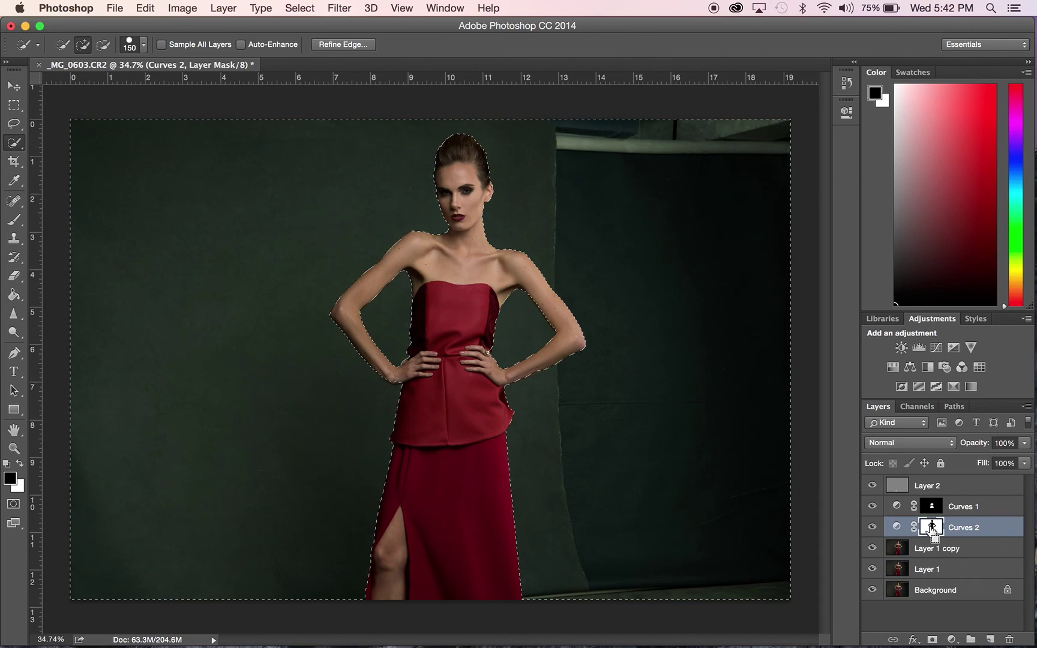
click(936, 348)
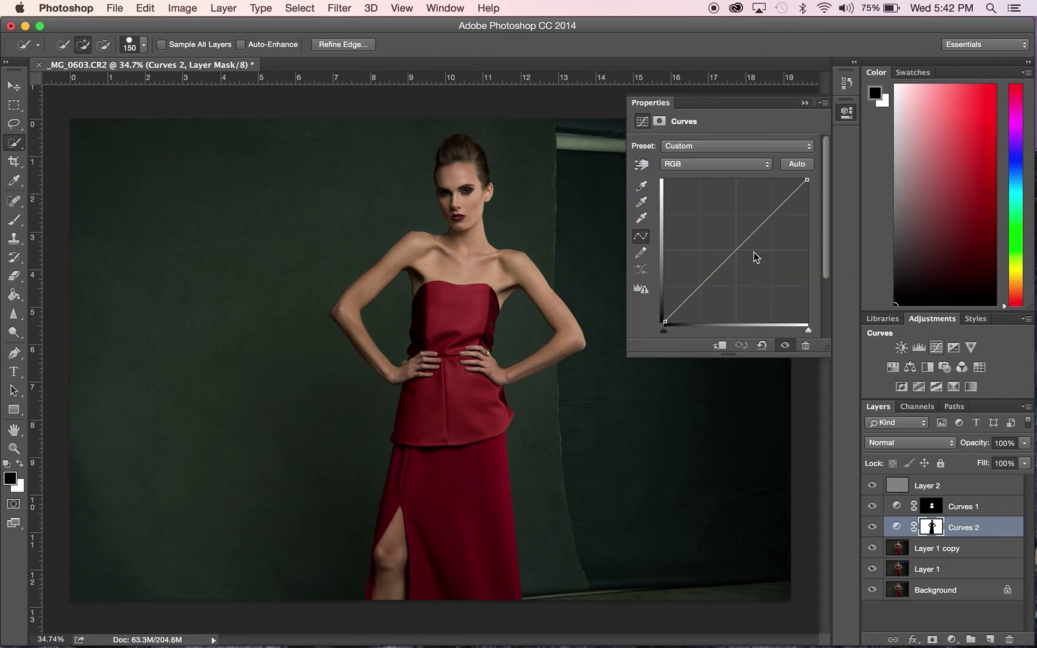
drag(737, 250, 735, 247)
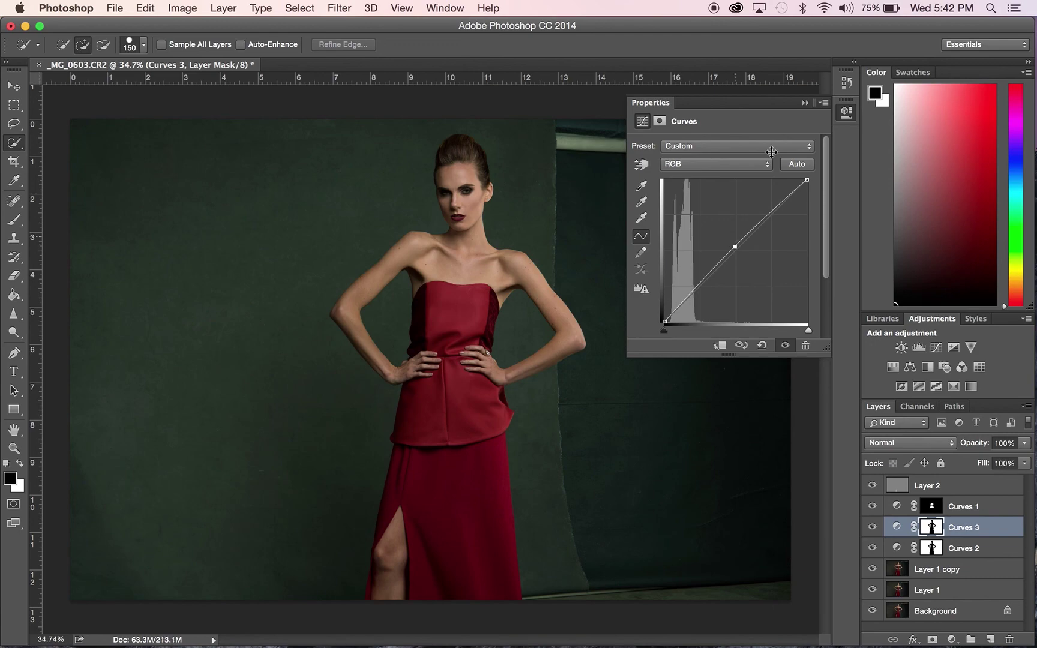
click(805, 103)
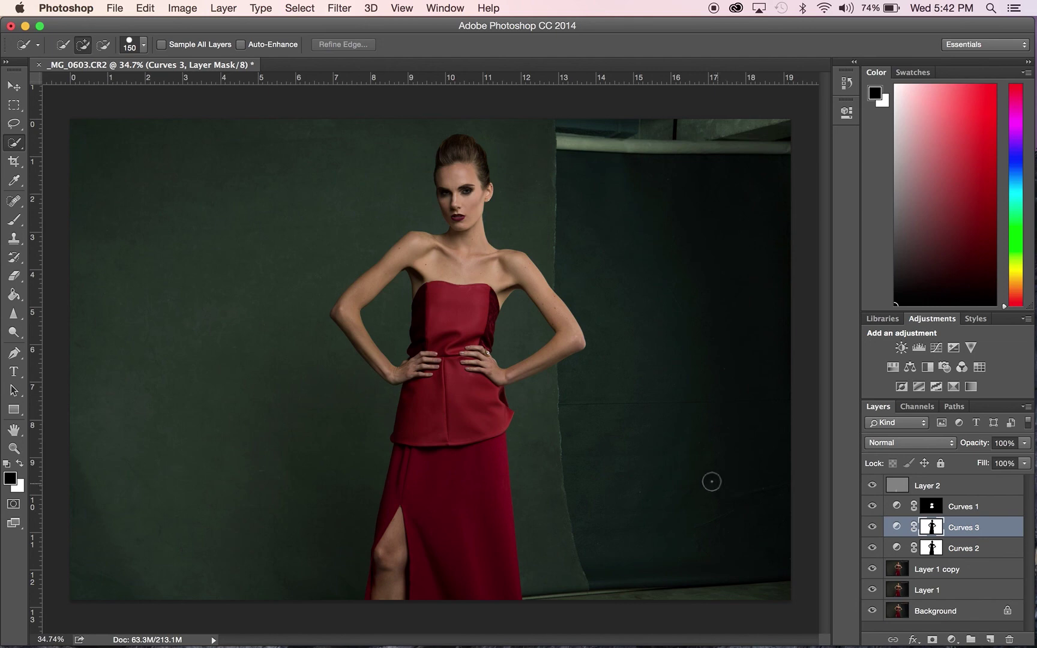
Compare the retouched image with the original by showing only the Background layer, and restore all layers' visibility.
click(872, 611)
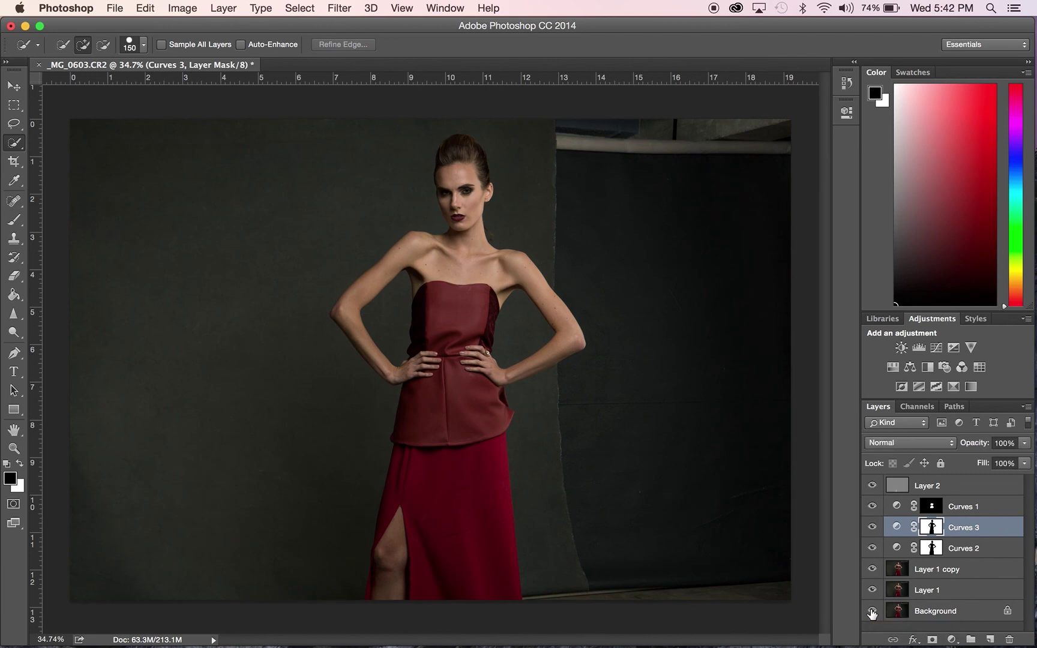
click(872, 611)
alt+click(872, 610)
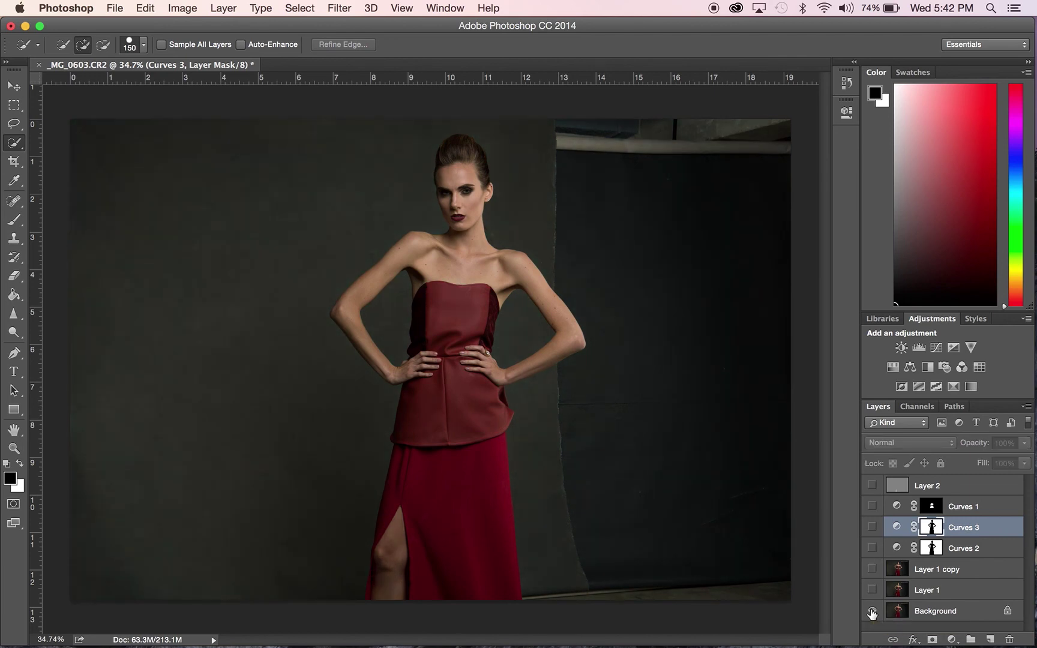
alt+click(872, 610)
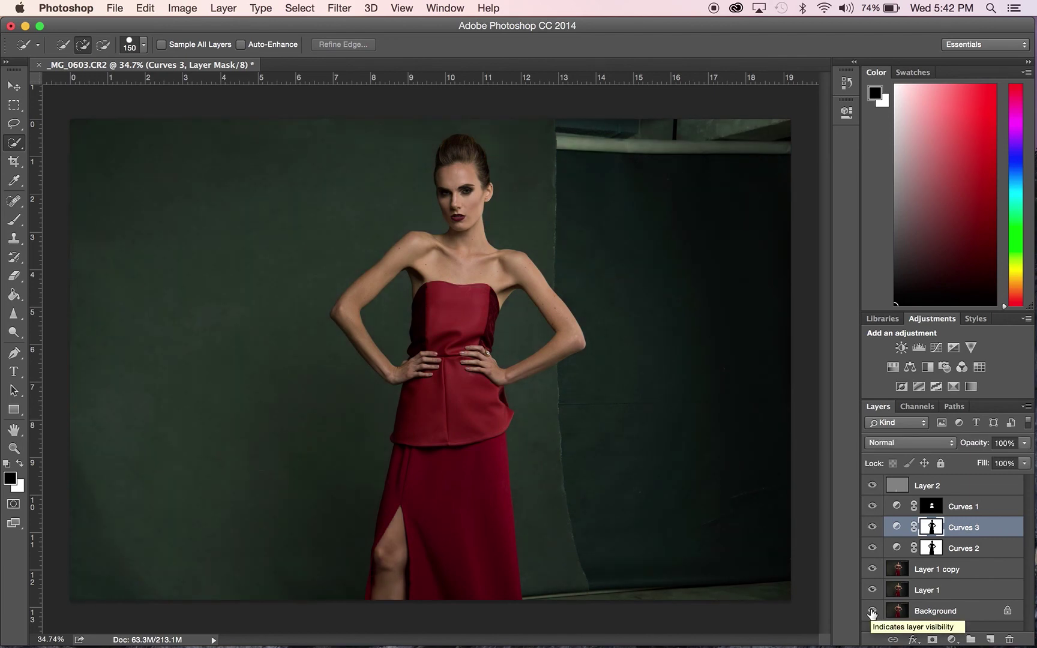
Brighten both eyes on the gray Overlay layer using the Dodge tool with a small brush, Midtones range and 8% exposure.
click(942, 489)
scroll(513, 220, up, 5)
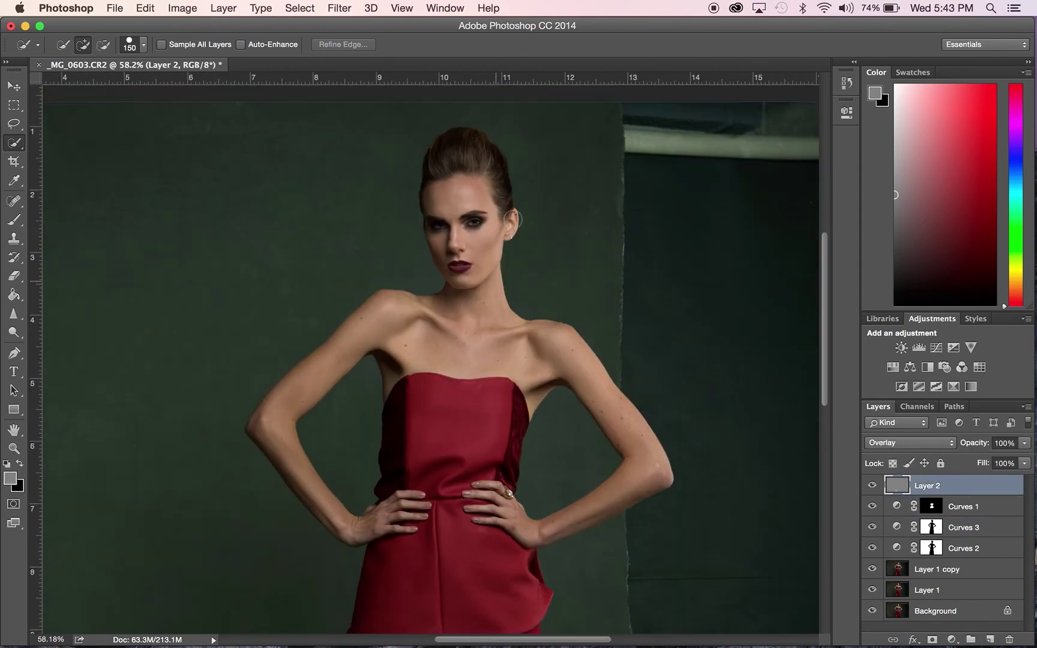
scroll(513, 219, up, 8)
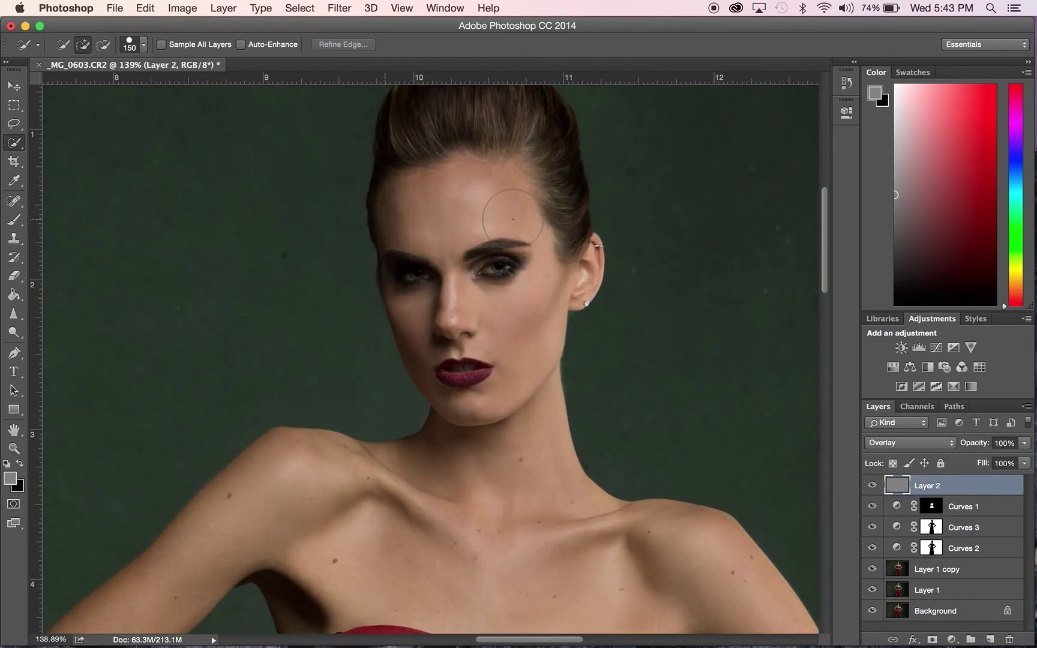
key(o)
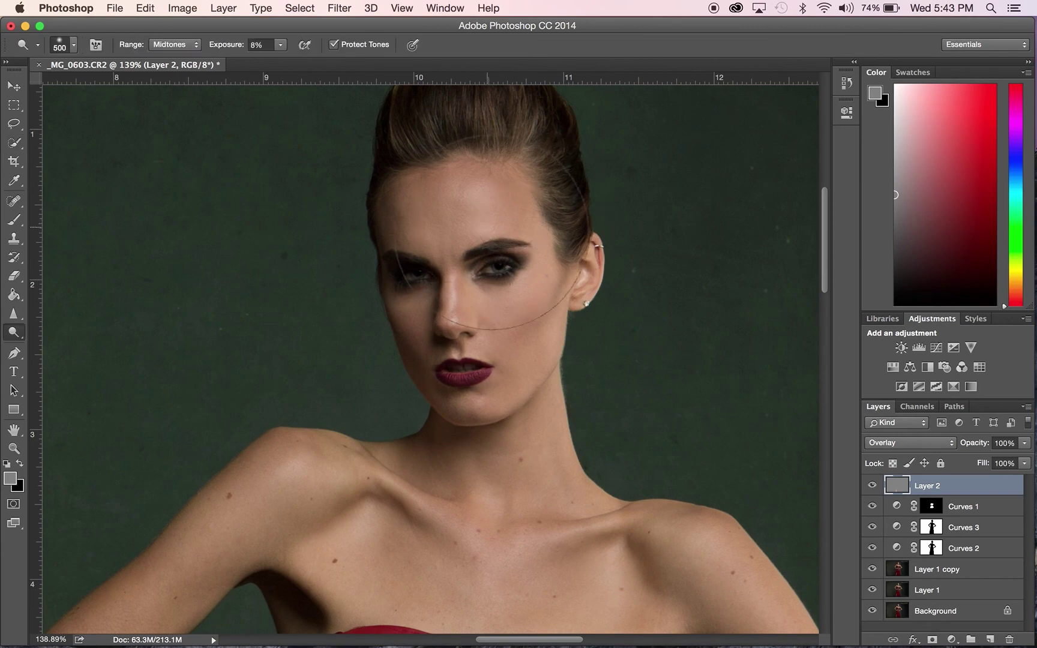
key(bracketleft)
key(bracketleft)
key(bracketleft)
key(bracketleft)
key(bracketleft)
key(bracketleft)
key(bracketleft)
key(bracketleft)
key(bracketleft)
key(bracketleft)
key(bracketleft)
key(bracketleft)
scroll(558, 306, up, 5)
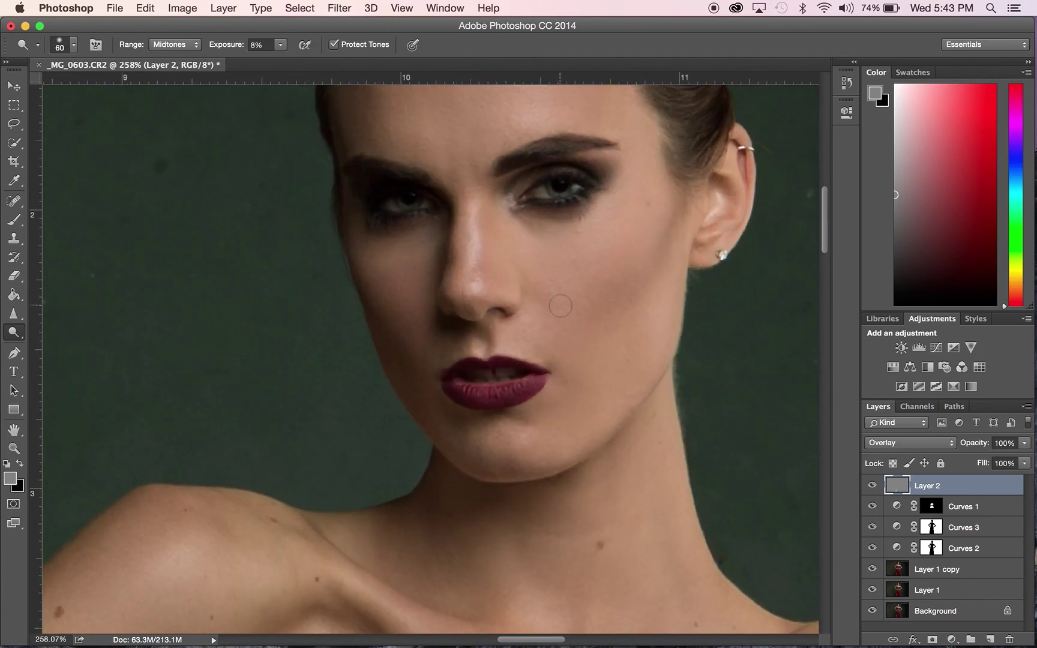
key(bracketleft)
key(bracketleft)
key(bracketleft)
key(bracketleft)
key(bracketleft)
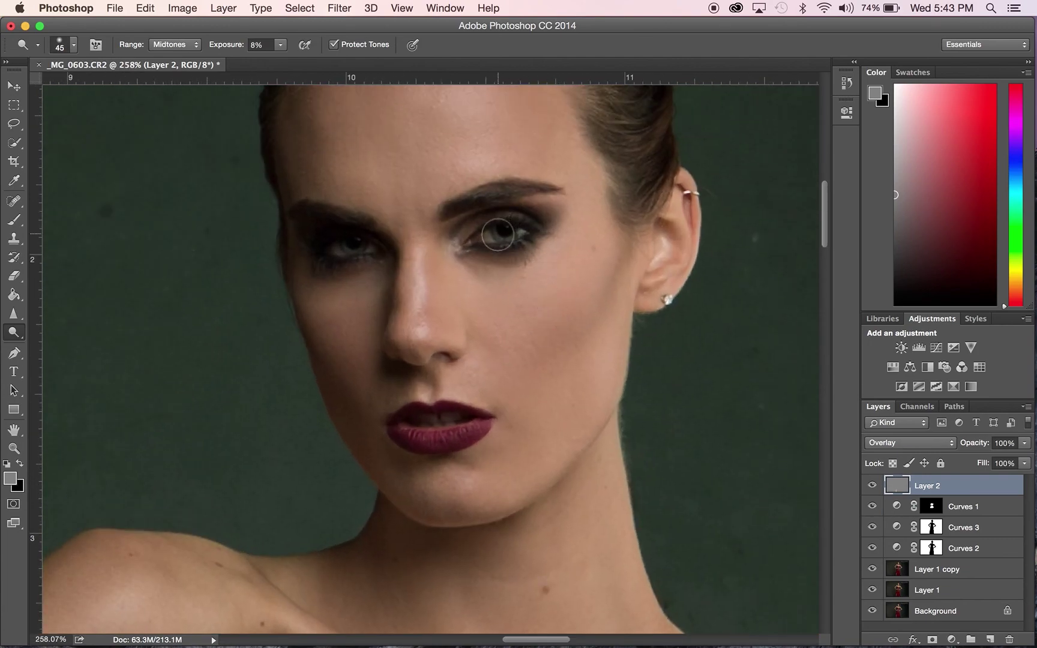
mouse_move(534, 228)
mouse_down()
mouse_move(476, 240)
mouse_move(498, 221)
mouse_move(469, 238)
mouse_move(500, 225)
mouse_move(536, 232)
mouse_move(508, 239)
mouse_up()
mouse_move(365, 253)
mouse_down()
mouse_move(337, 242)
mouse_move(316, 258)
mouse_move(377, 246)
mouse_move(329, 246)
mouse_move(361, 245)
mouse_up()
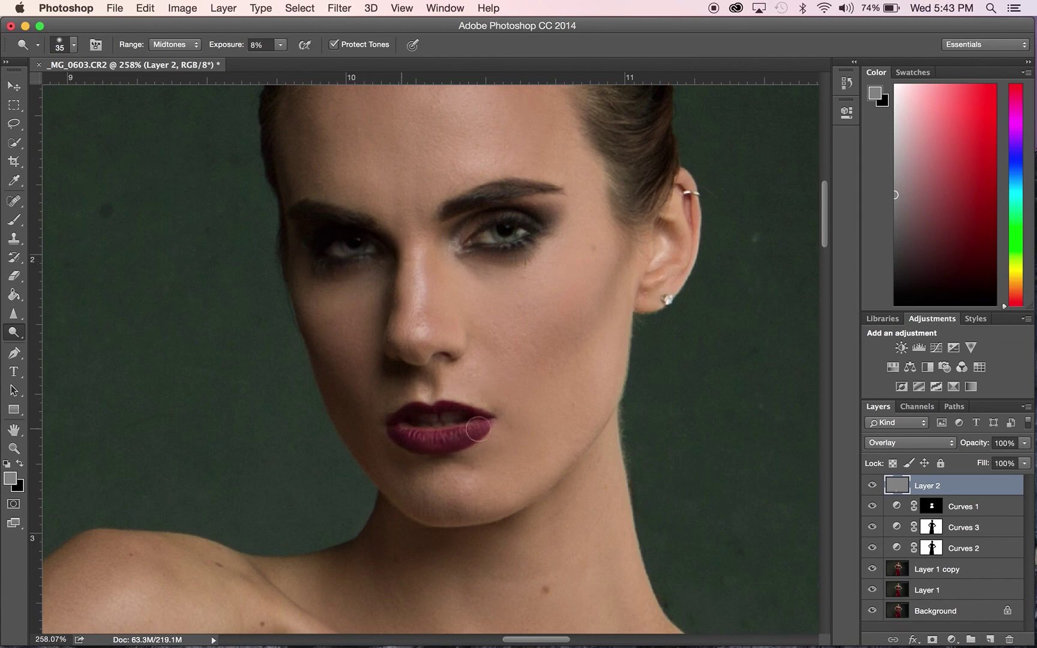
drag(479, 228, 491, 223)
Review the whole image and toggle the gray Overlay layer off and on to compare the dodging.
key(super+minus)
key(super+minus)
key(super+minus)
key(super+minus)
key(super+minus)
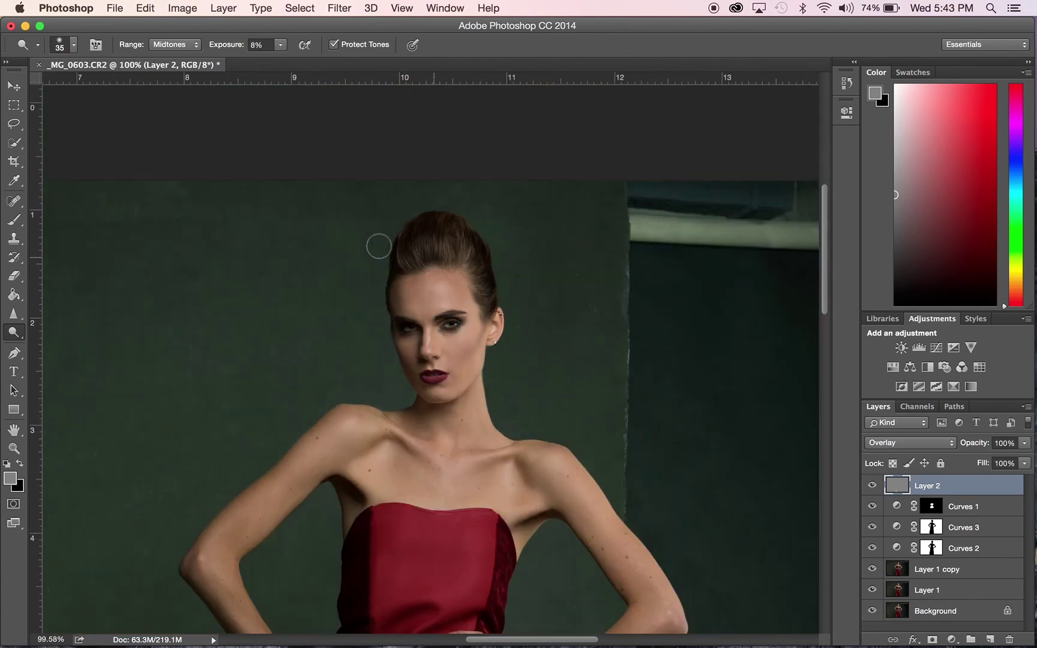
scroll(378, 246, up, 3)
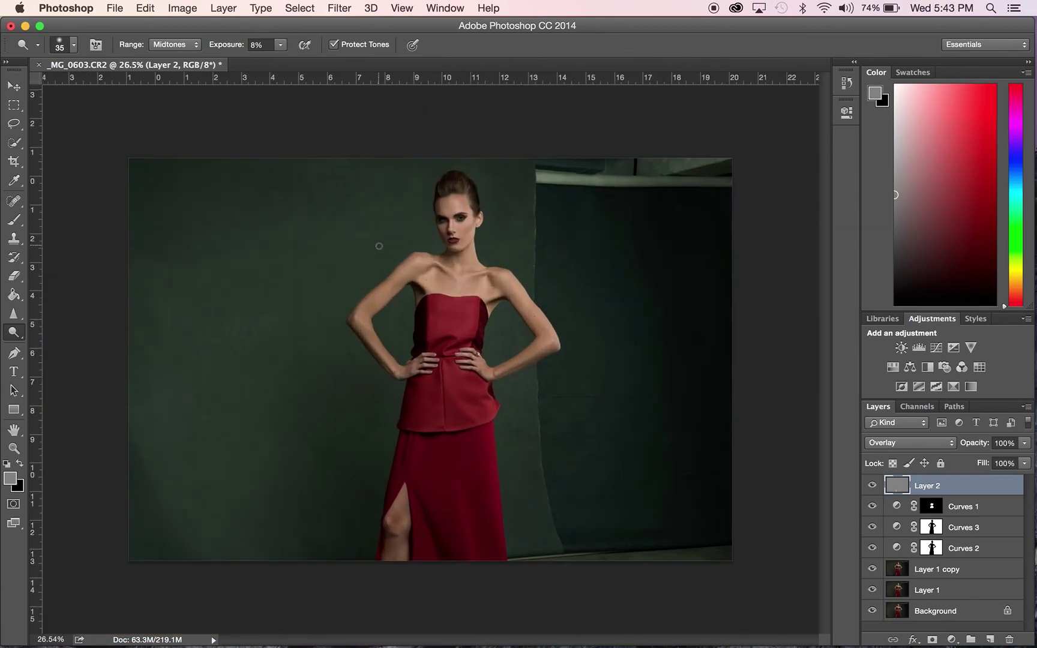
click(871, 485)
click(872, 485)
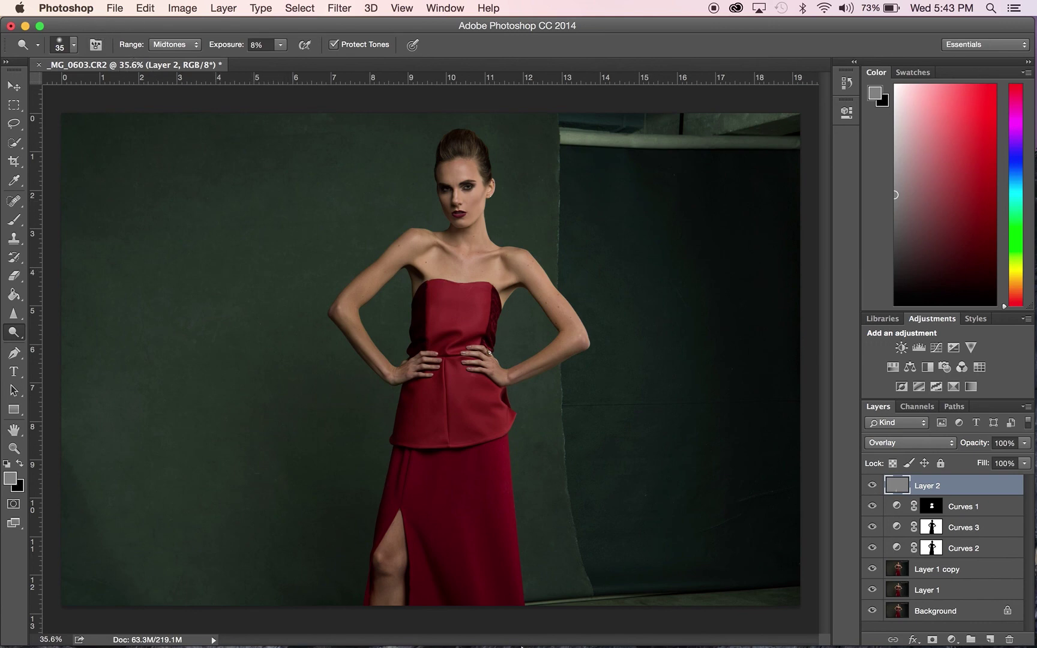
click(486, 627)
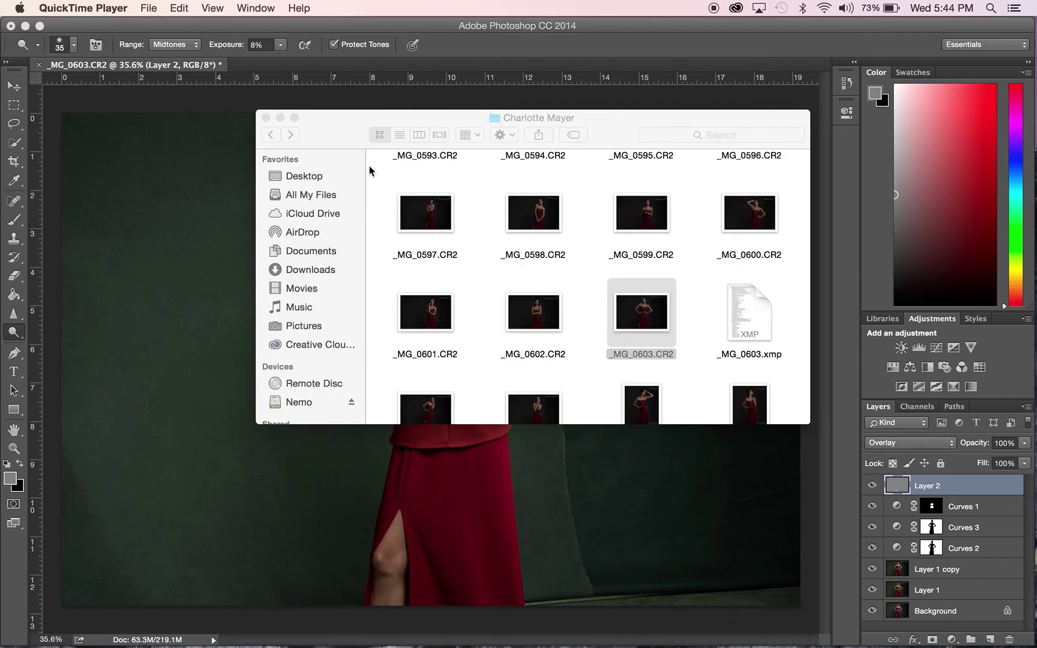
click(120, 8)
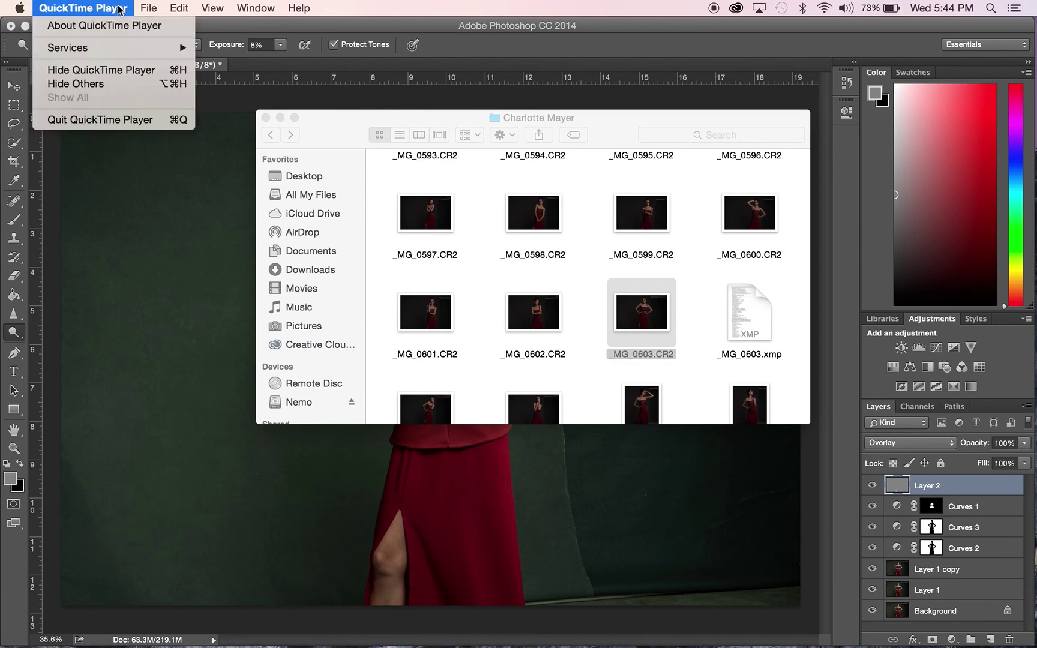
mouse_move(150, 7)
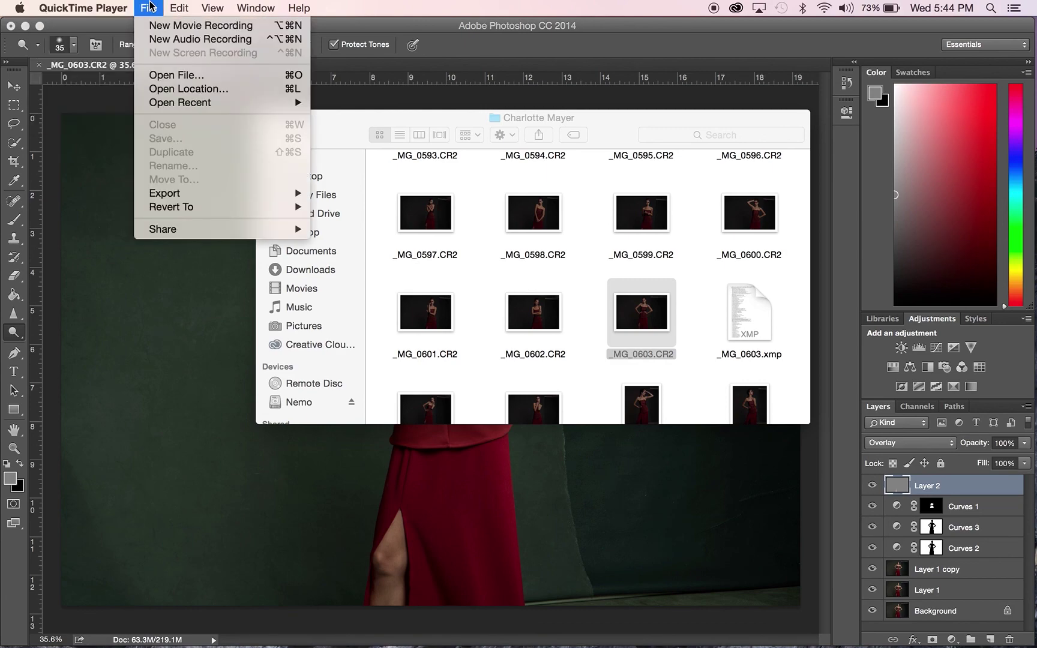
click(150, 8)
key(ctrl+Up)
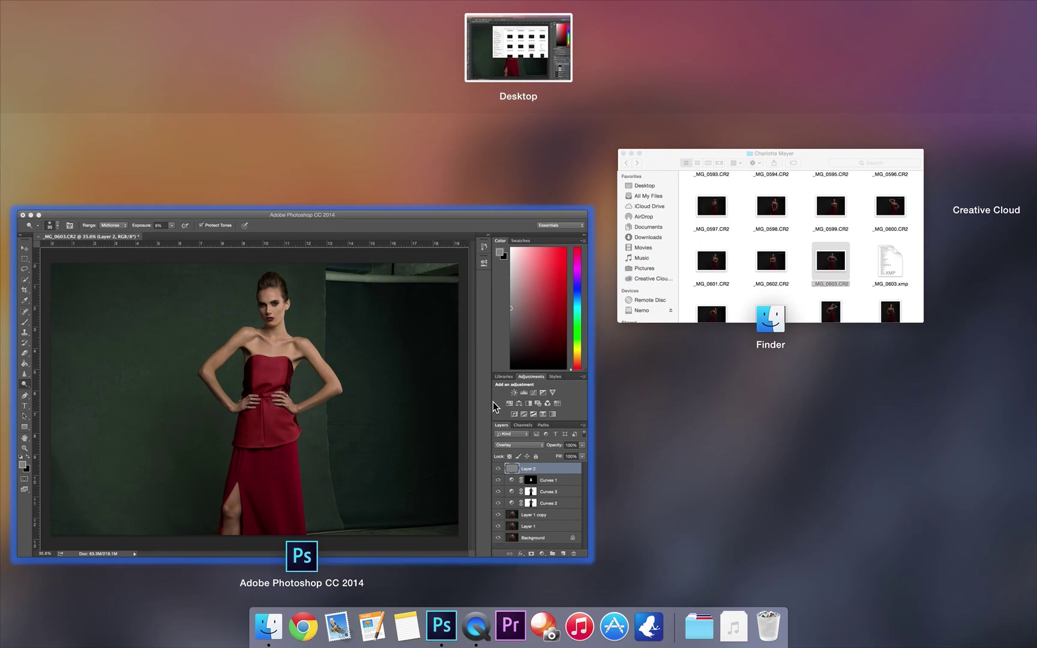
click(477, 624)
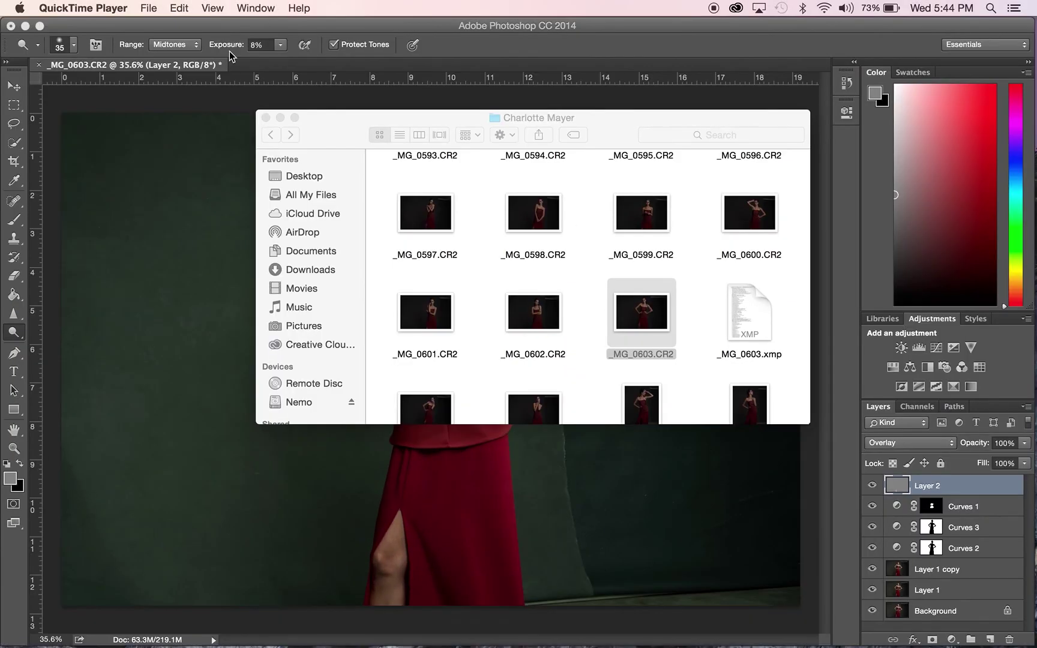
click(147, 8)
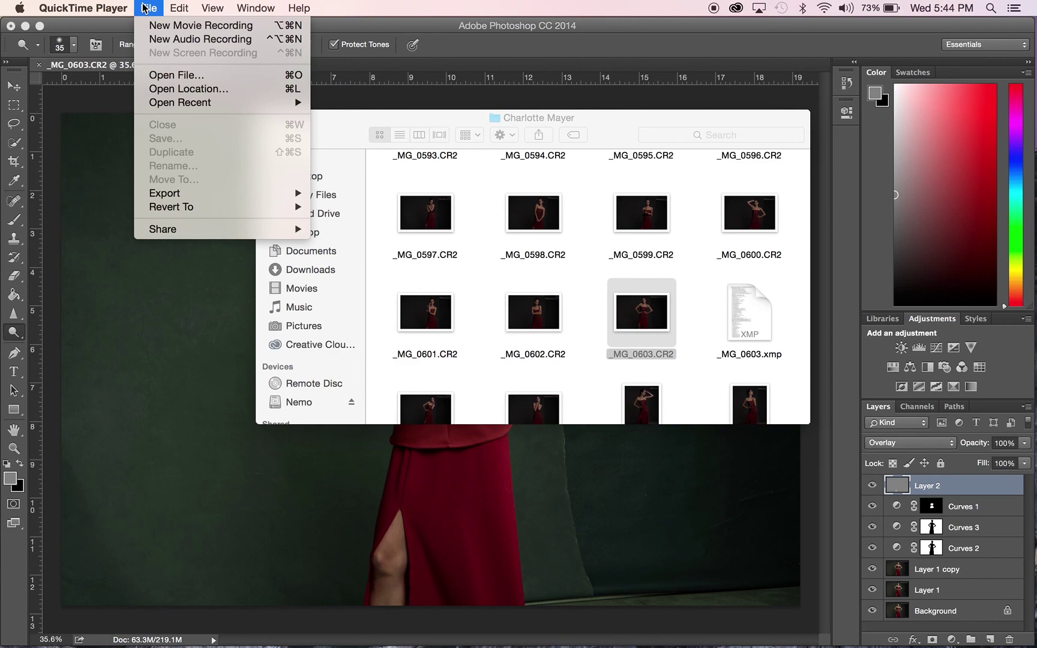